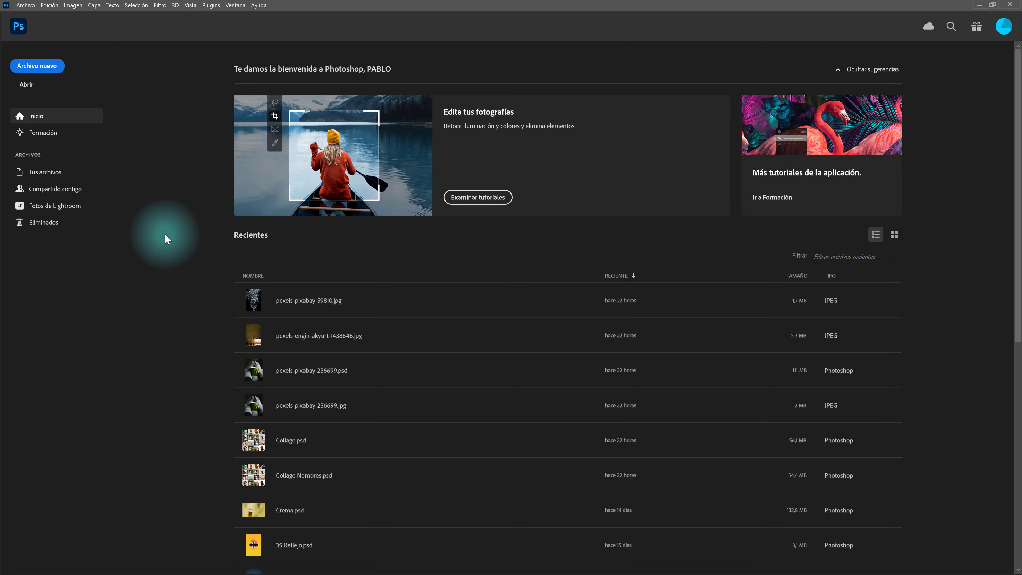
Step: Create a blank A4 document (2480 x 3508 px, 300 ppi) from the Print presets
{"action": "left_click", "coordinate": [51, 67]}
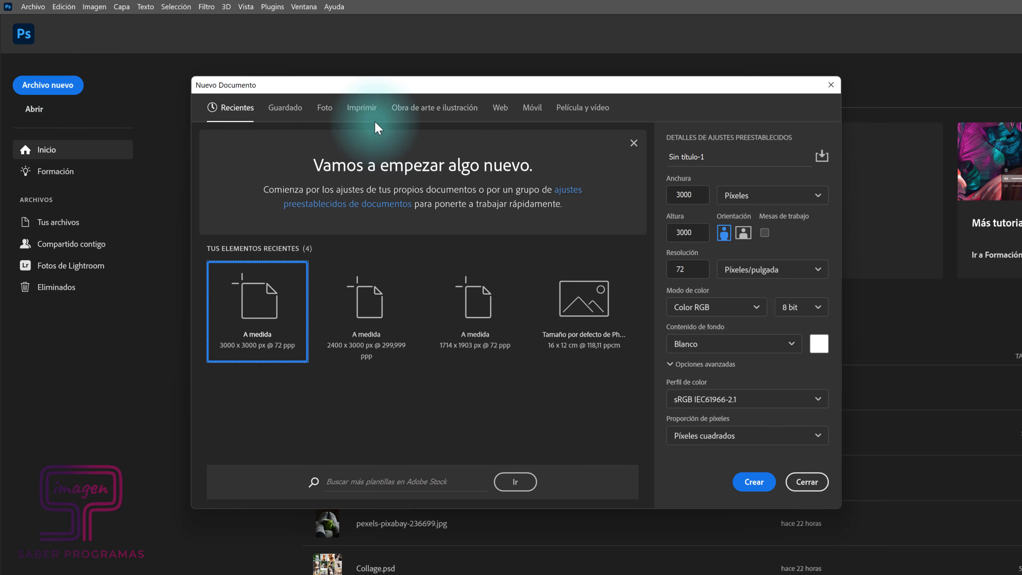
{"action": "left_click", "coordinate": [362, 113]}
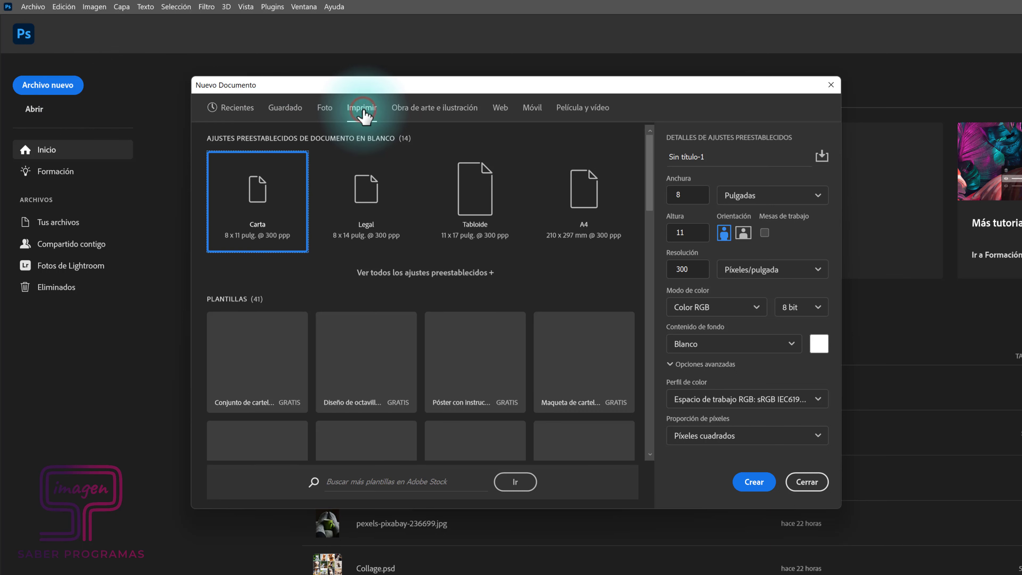
{"action": "left_click", "coordinate": [582, 186]}
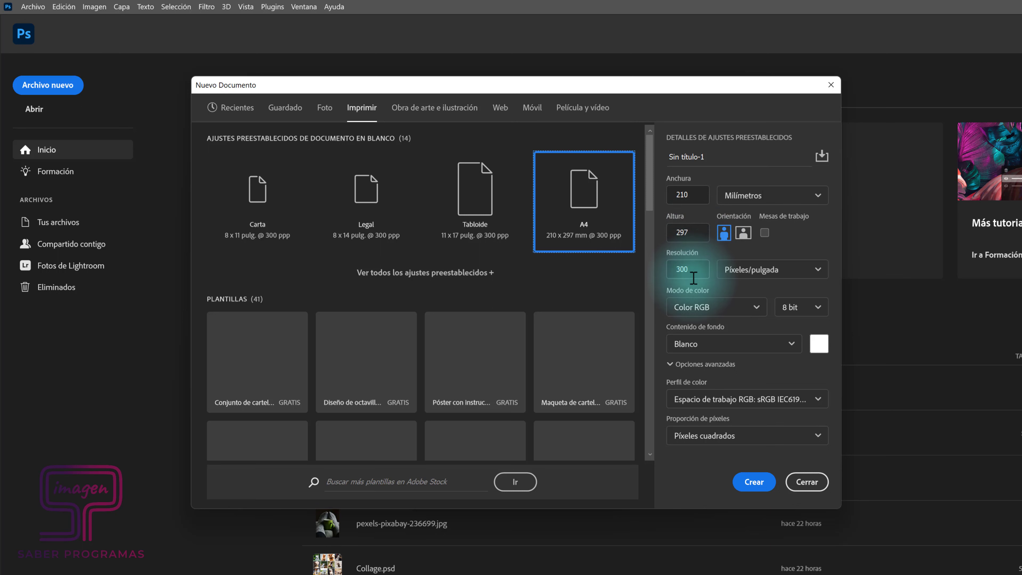
{"action": "left_click", "coordinate": [753, 482]}
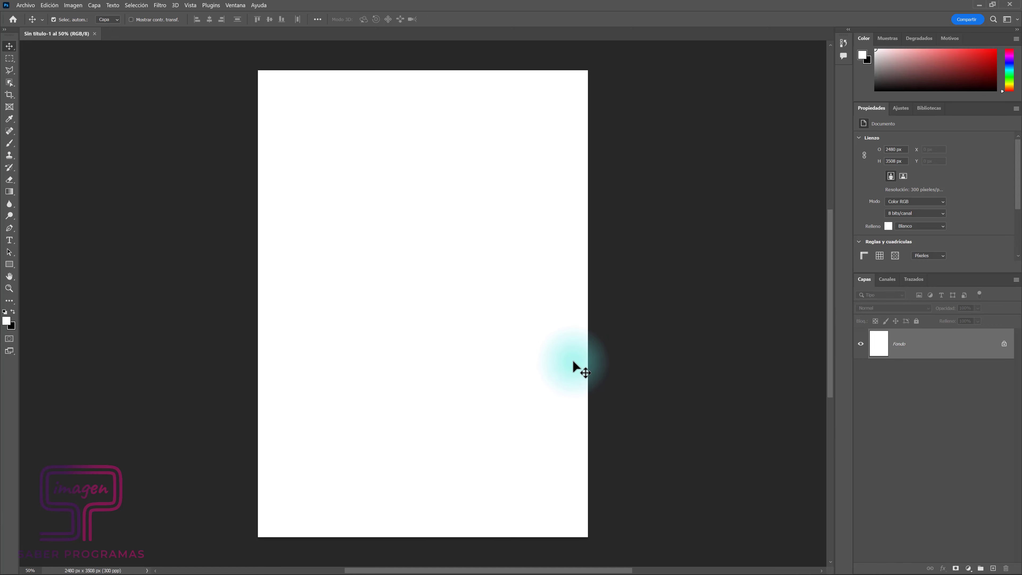
{"action": "mouse_move", "coordinate": [480, 571]}
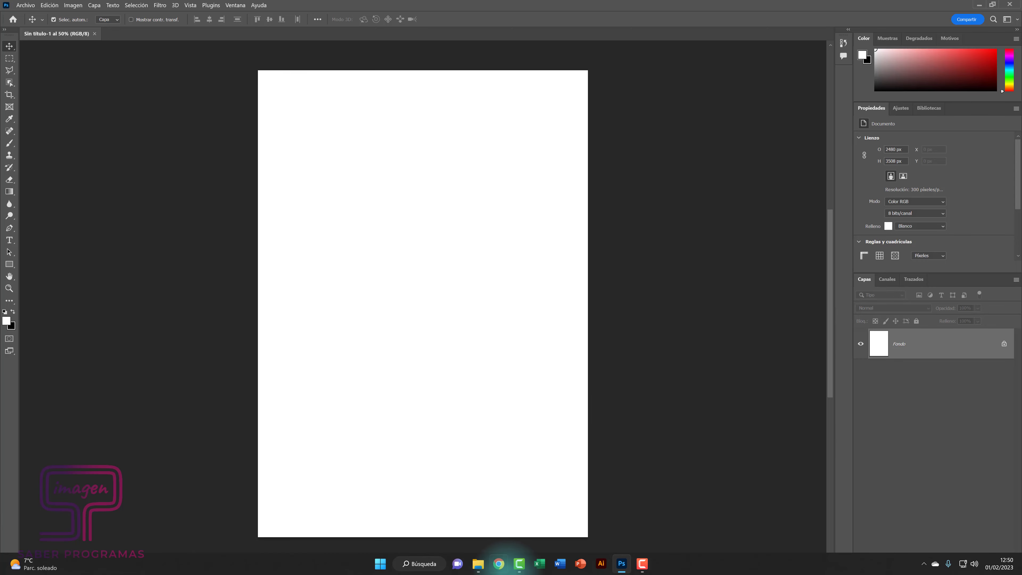
Step: Place Hamburguesas.jpg at the top of the page, scaled to span the full width
{"action": "left_click", "coordinate": [480, 567]}
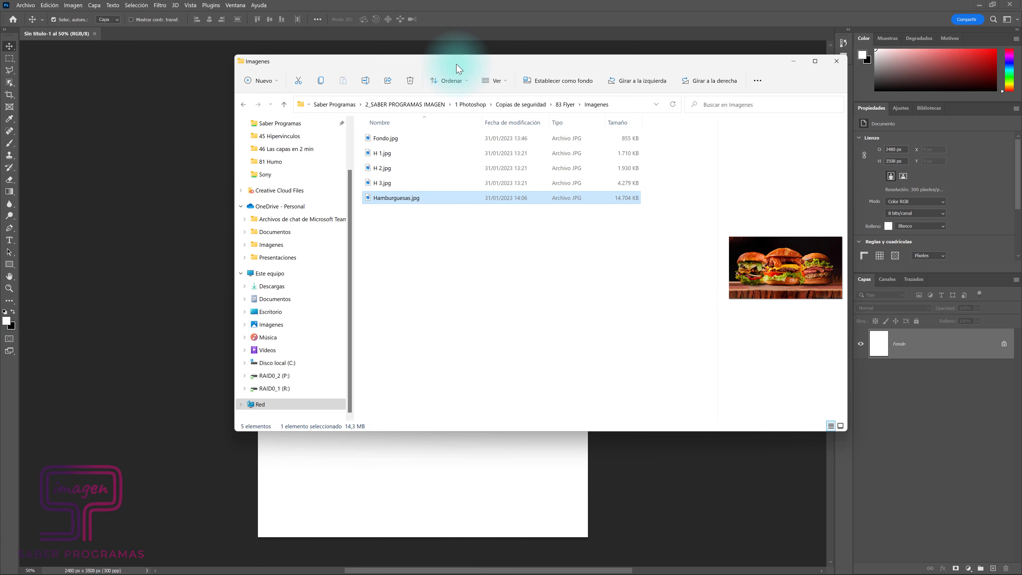
{"action": "left_click_drag", "start_coordinate": [456, 64], "coordinate": [614, 73]}
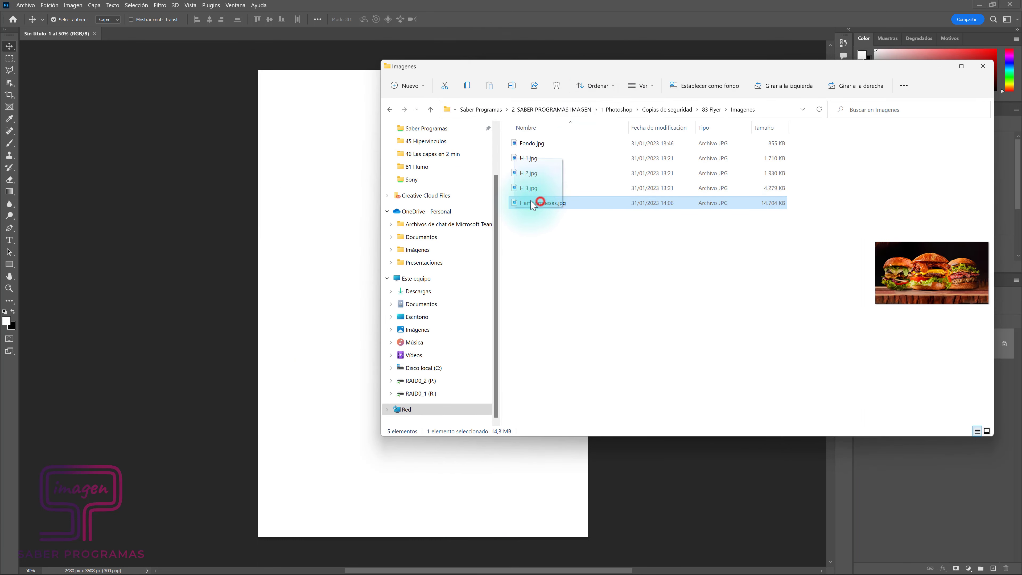
{"action": "left_click_drag", "start_coordinate": [531, 201], "coordinate": [316, 192]}
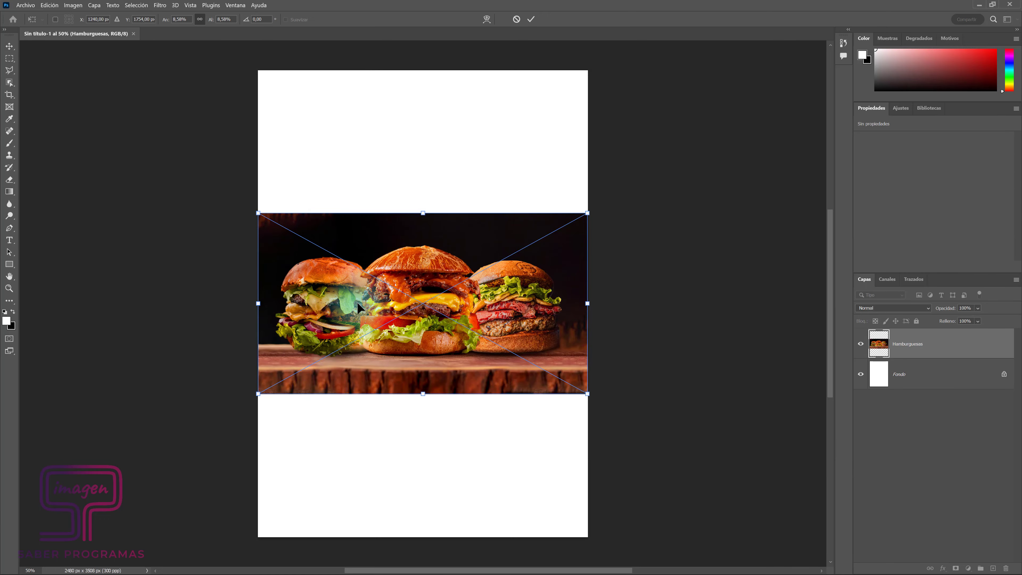
{"action": "left_click_drag", "start_coordinate": [357, 302], "coordinate": [361, 161]}
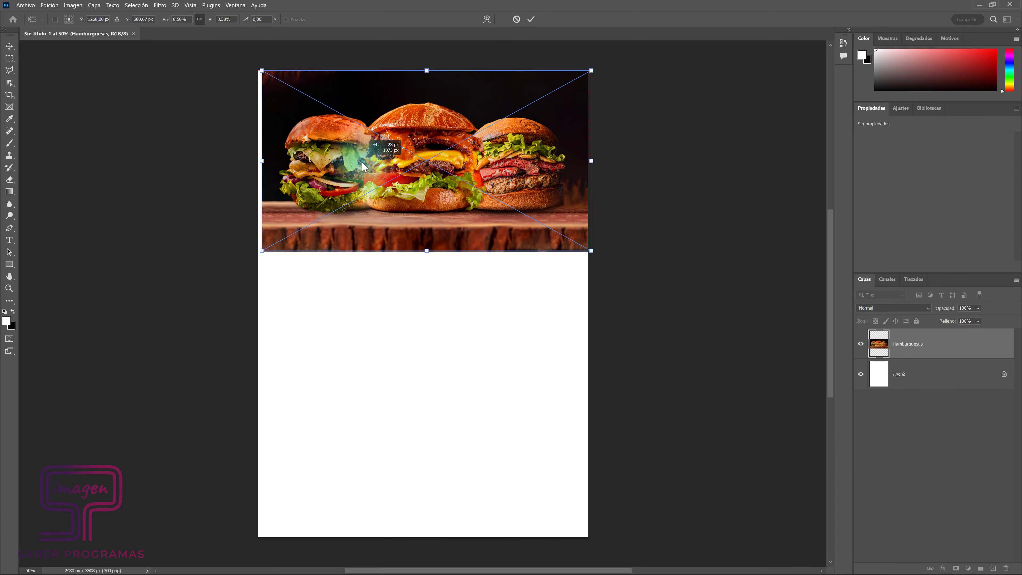
{"action": "left_click_drag", "start_coordinate": [424, 252], "coordinate": [423, 278]}
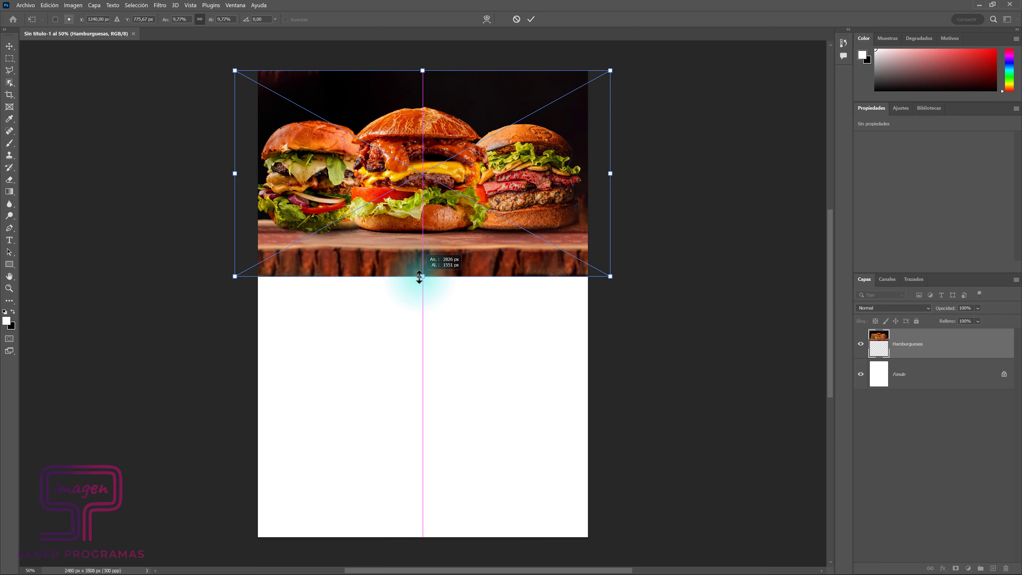
{"action": "left_click_drag", "start_coordinate": [422, 274], "coordinate": [432, 241]}
{"action": "left_click", "coordinate": [433, 258]}
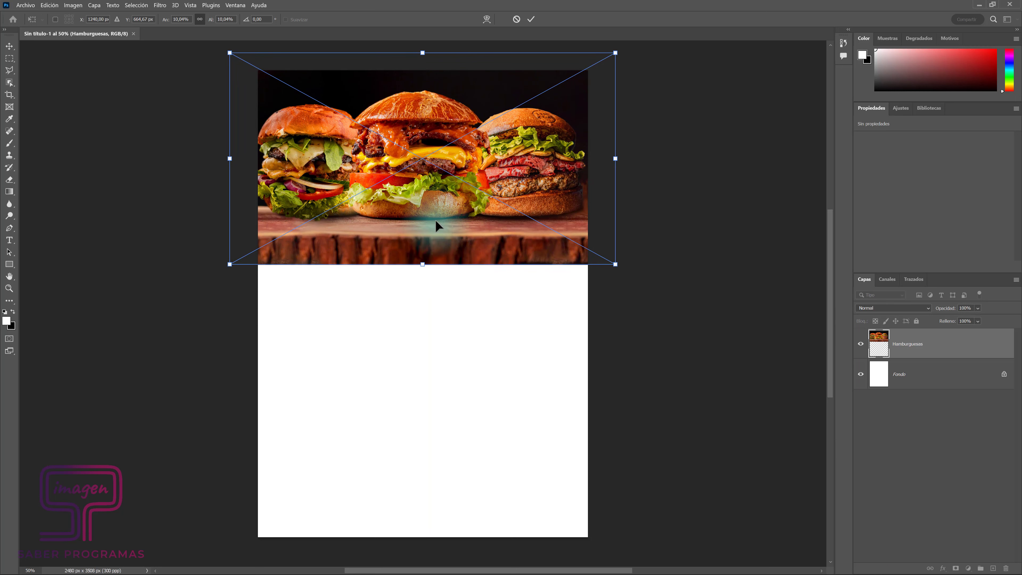
{"action": "type", "text": "124"}
{"action": "key", "text": "Return"}
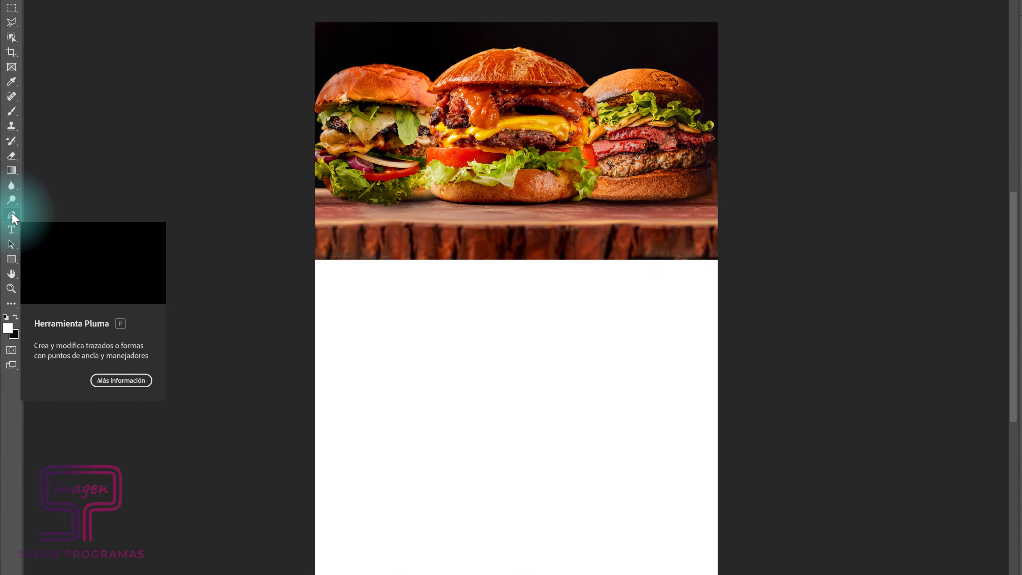
Step: Draw a Curvature Pen path waving below the burgers and looping around the page
{"action": "right_click", "coordinate": [10, 228]}
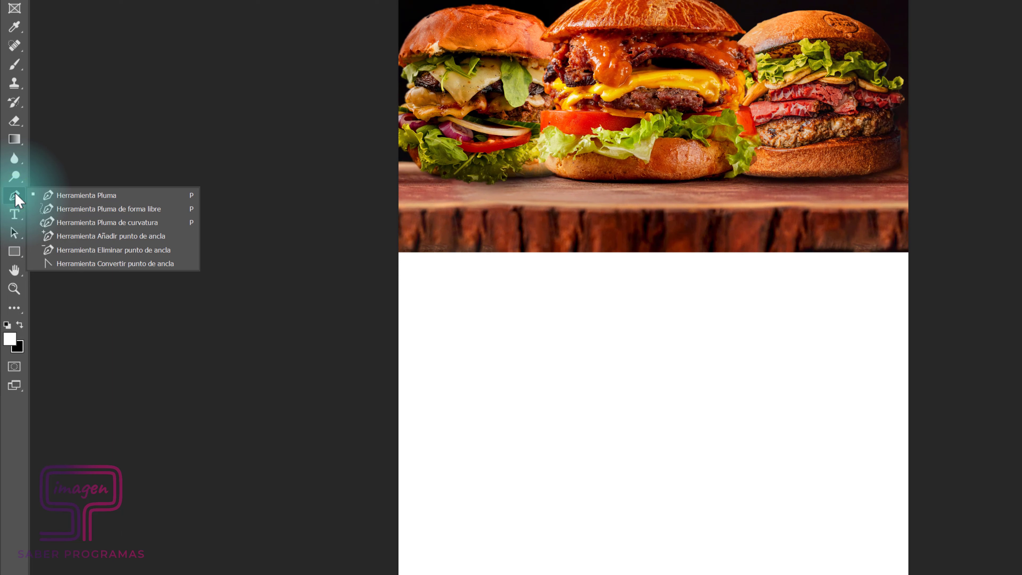
{"action": "left_click", "coordinate": [99, 226]}
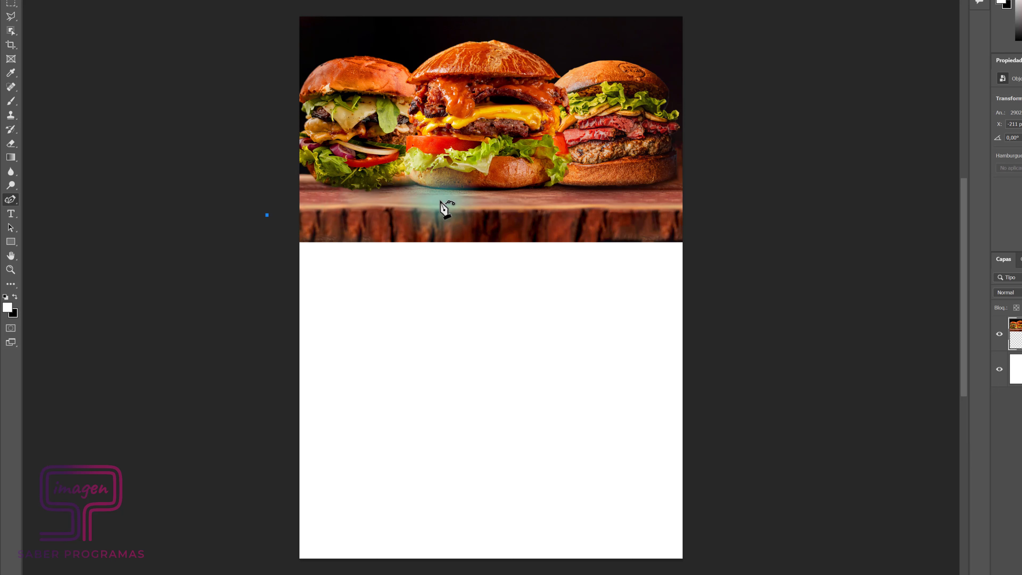
{"action": "left_click", "coordinate": [448, 196]}
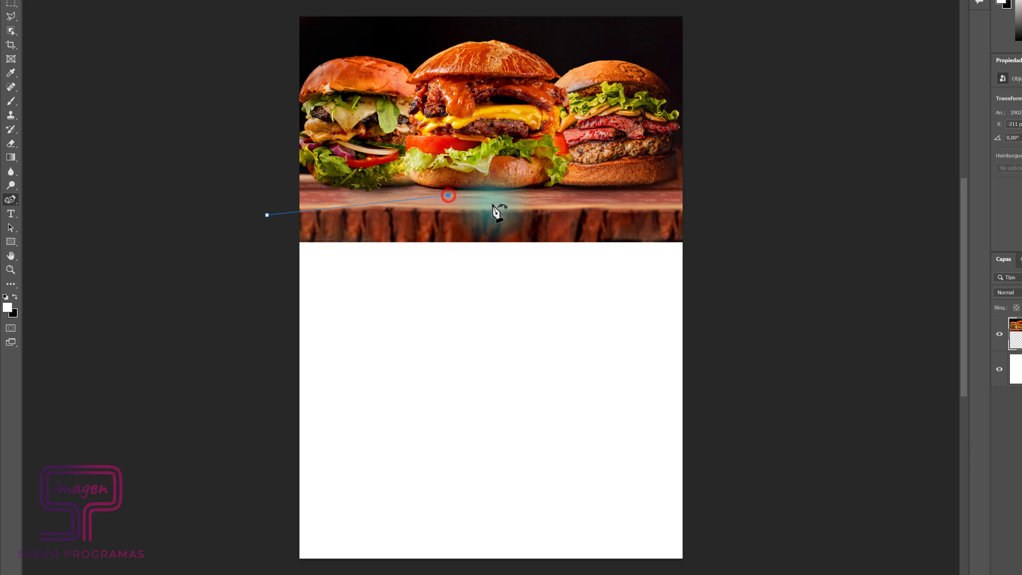
{"action": "left_click", "coordinate": [586, 222]}
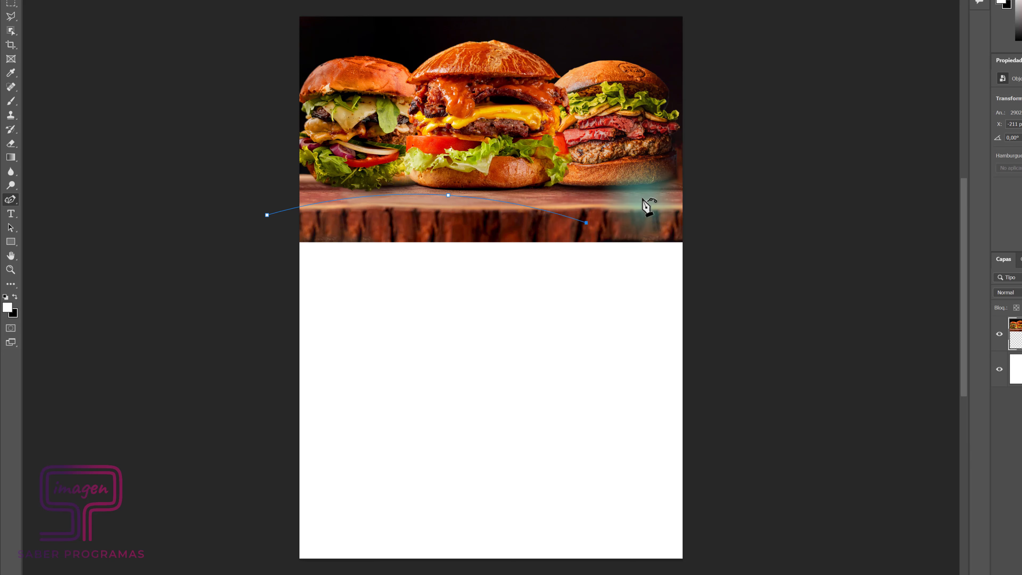
{"action": "left_click", "coordinate": [674, 159]}
{"action": "left_click", "coordinate": [747, 152]}
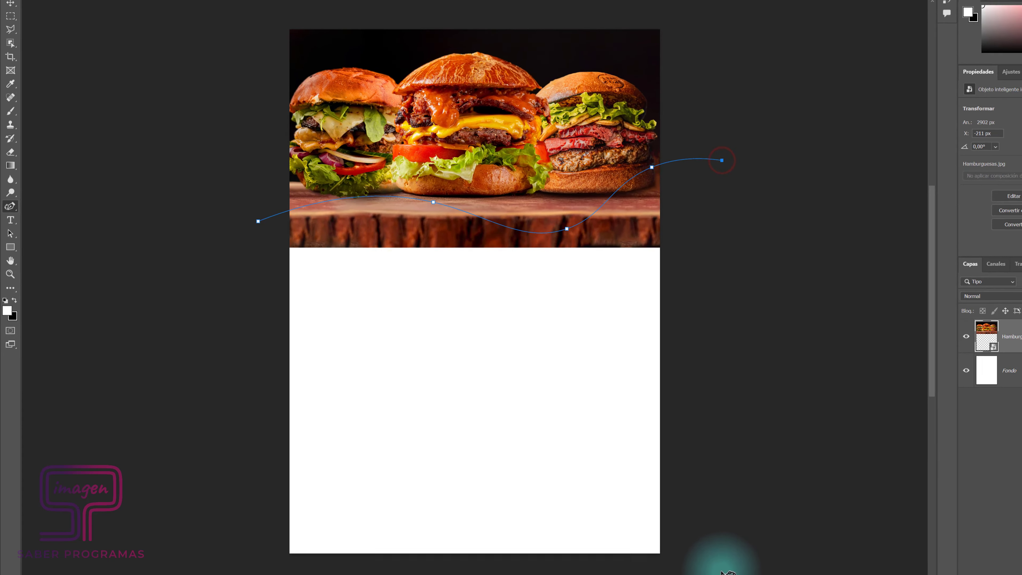
{"action": "left_click_drag", "start_coordinate": [644, 553], "coordinate": [600, 565]}
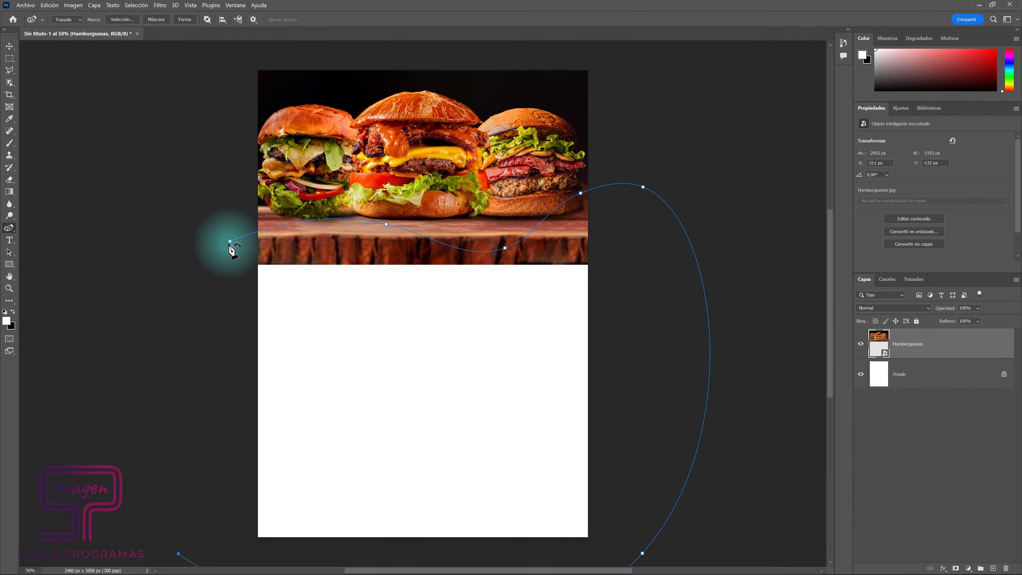
{"action": "left_click", "coordinate": [230, 241]}
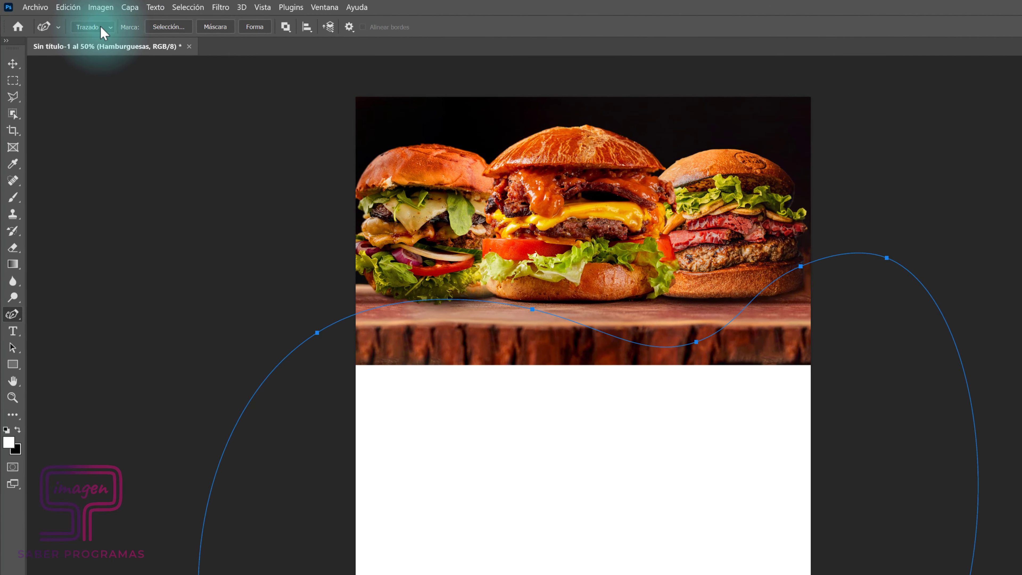
Step: Convert the path to the Forma 1 shape and reshape its wave points beneath the burgers
{"action": "left_click", "coordinate": [251, 27]}
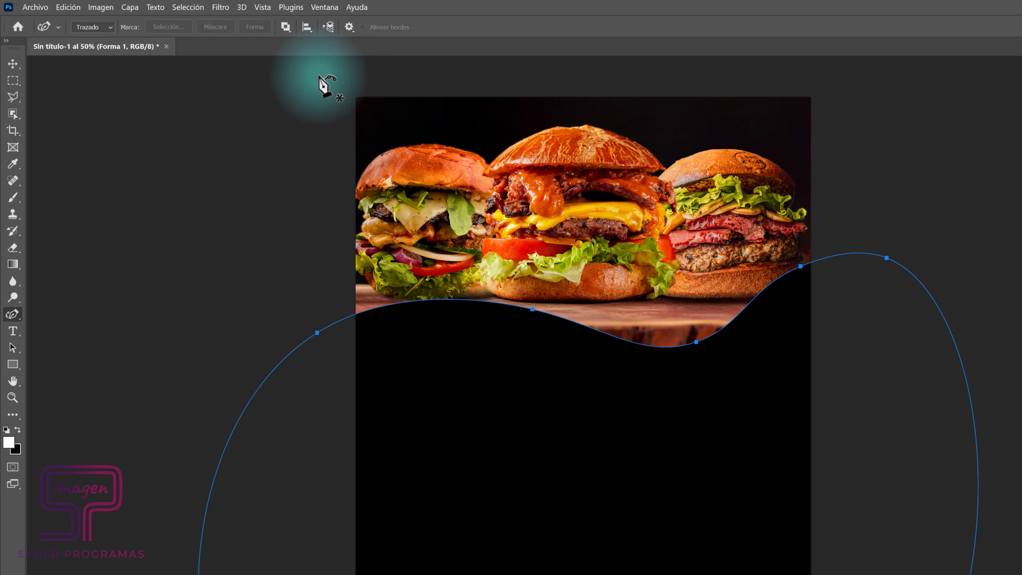
{"action": "left_click", "coordinate": [530, 310]}
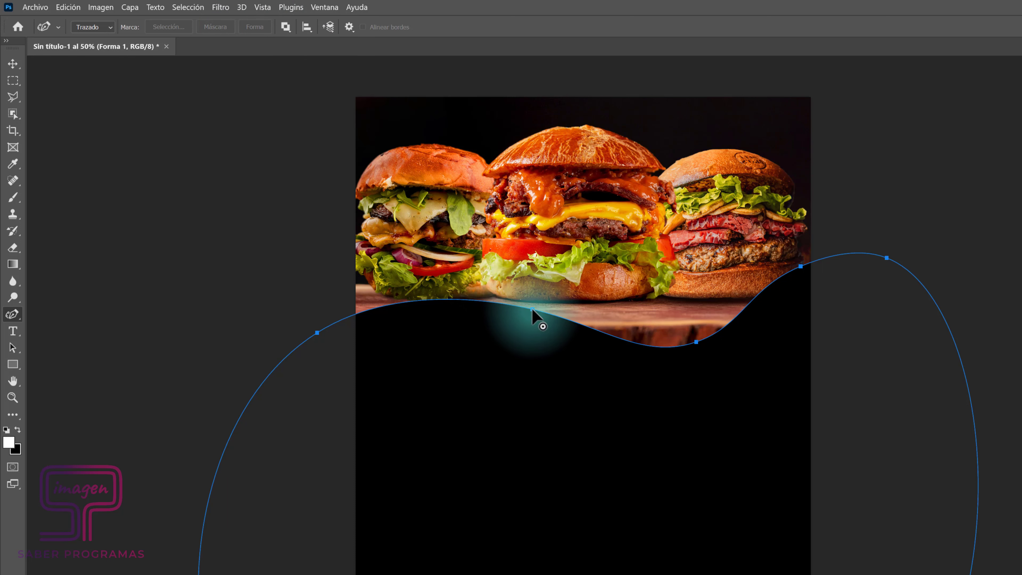
{"action": "left_click_drag", "start_coordinate": [531, 309], "coordinate": [508, 290]}
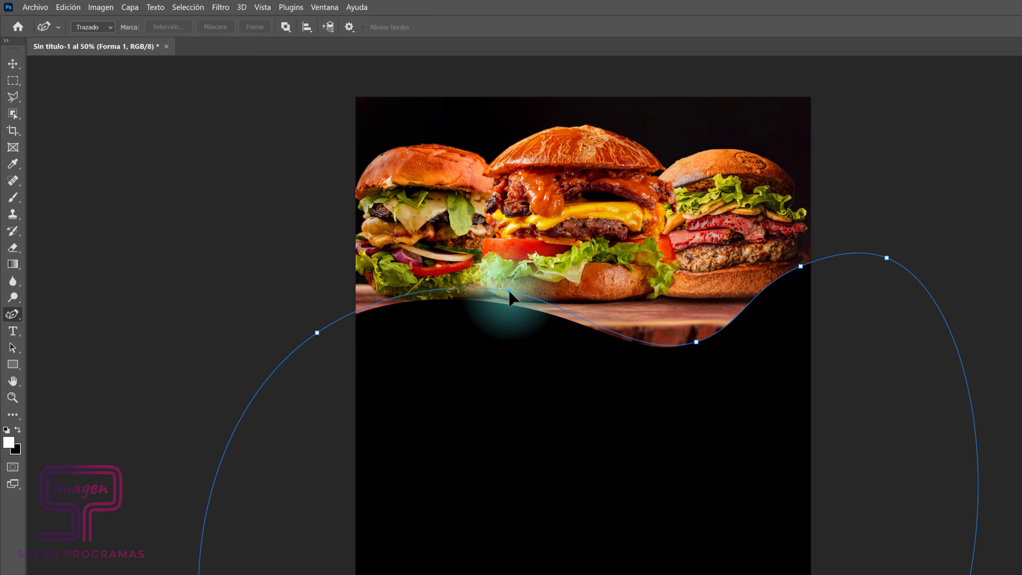
{"action": "left_click_drag", "start_coordinate": [323, 333], "coordinate": [290, 307]}
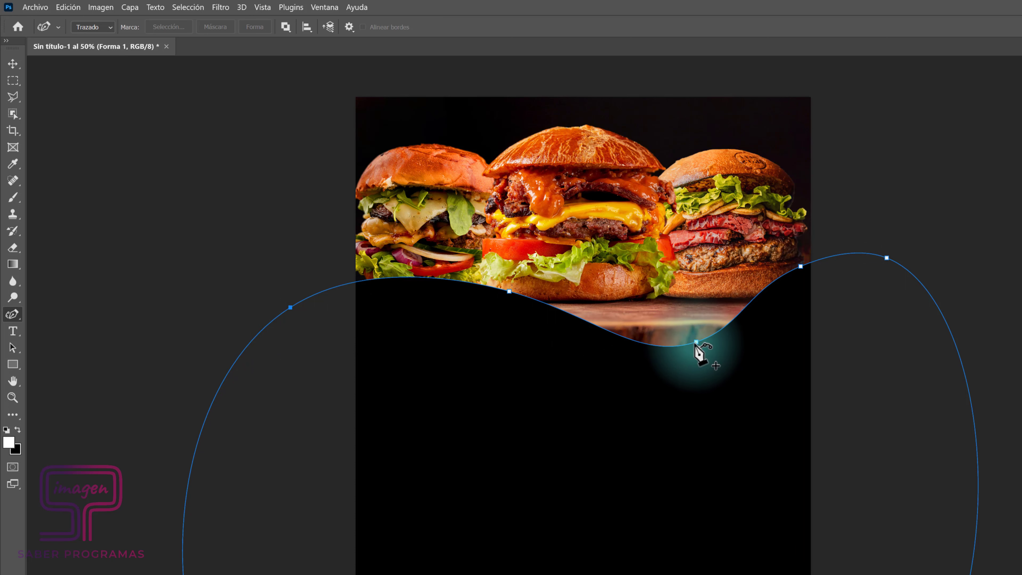
{"action": "left_click_drag", "start_coordinate": [696, 342], "coordinate": [688, 331]}
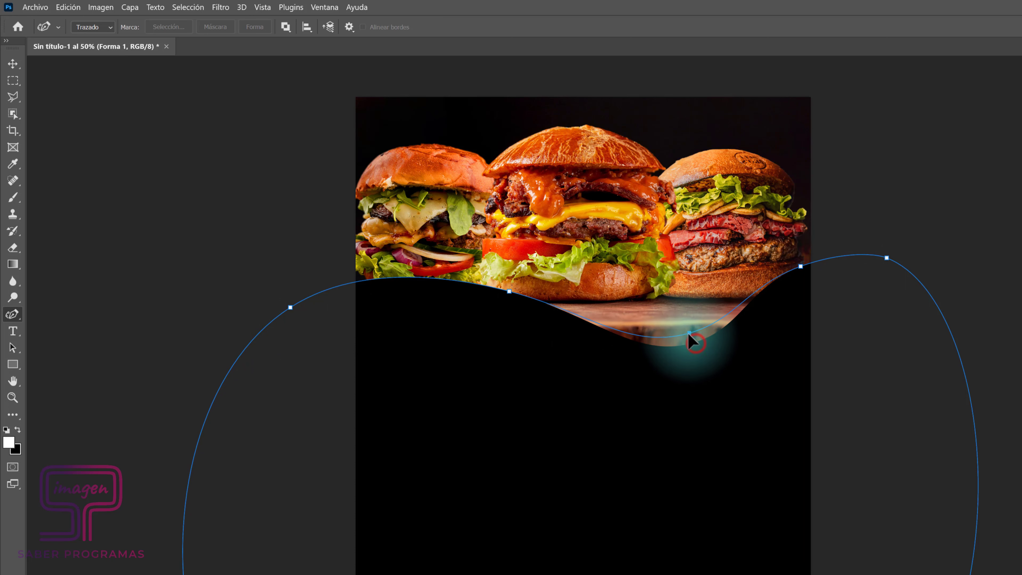
{"action": "left_click", "coordinate": [809, 263]}
{"action": "left_click_drag", "start_coordinate": [890, 257], "coordinate": [928, 277]}
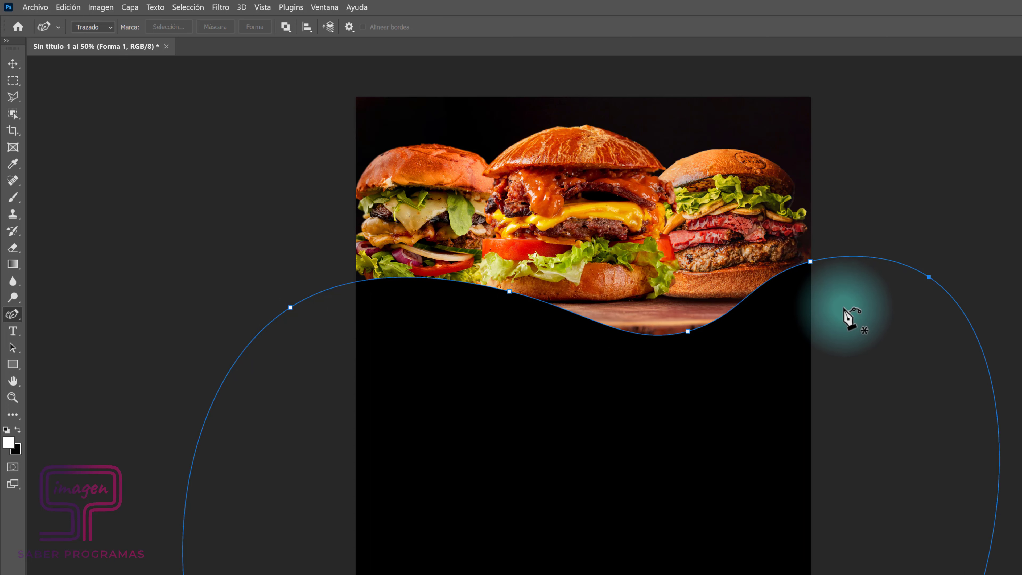
{"action": "key", "text": "a"}
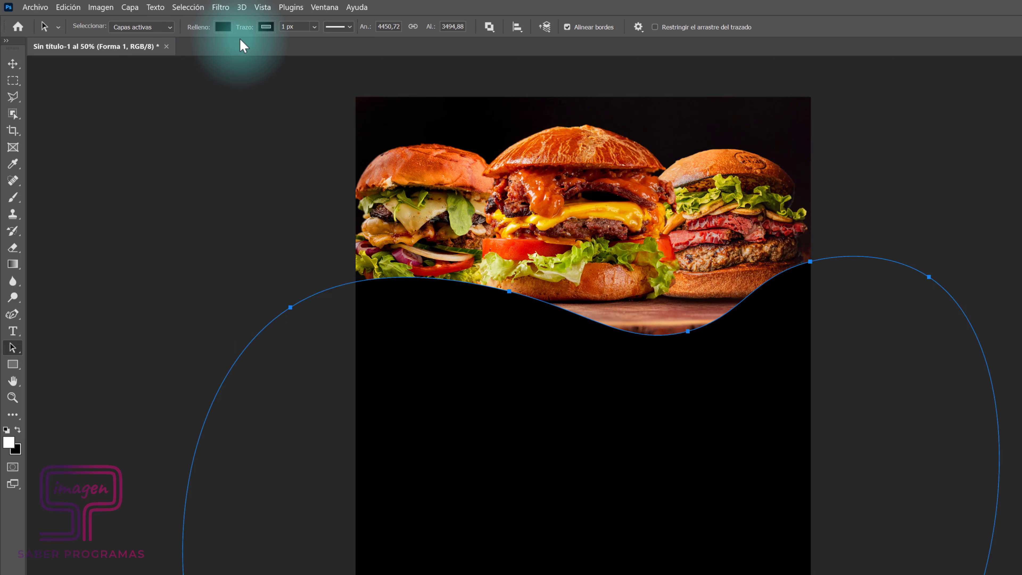
Step: Fill the wave shape white and set its stroke colour to golden yellow #dcb106
{"action": "left_click", "coordinate": [223, 27]}
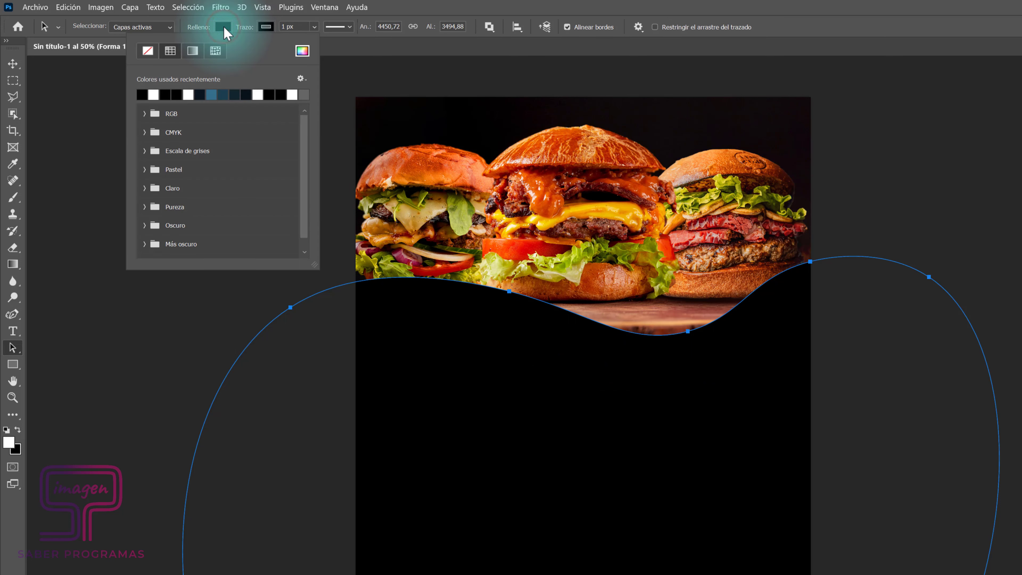
{"action": "left_click", "coordinate": [153, 94]}
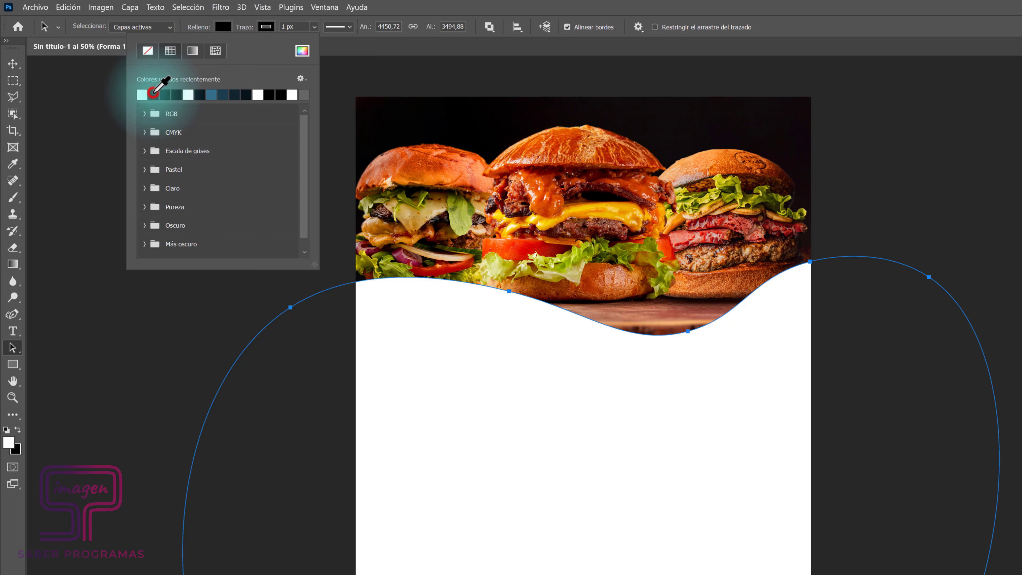
{"action": "left_click", "coordinate": [265, 26]}
{"action": "left_click", "coordinate": [345, 52]}
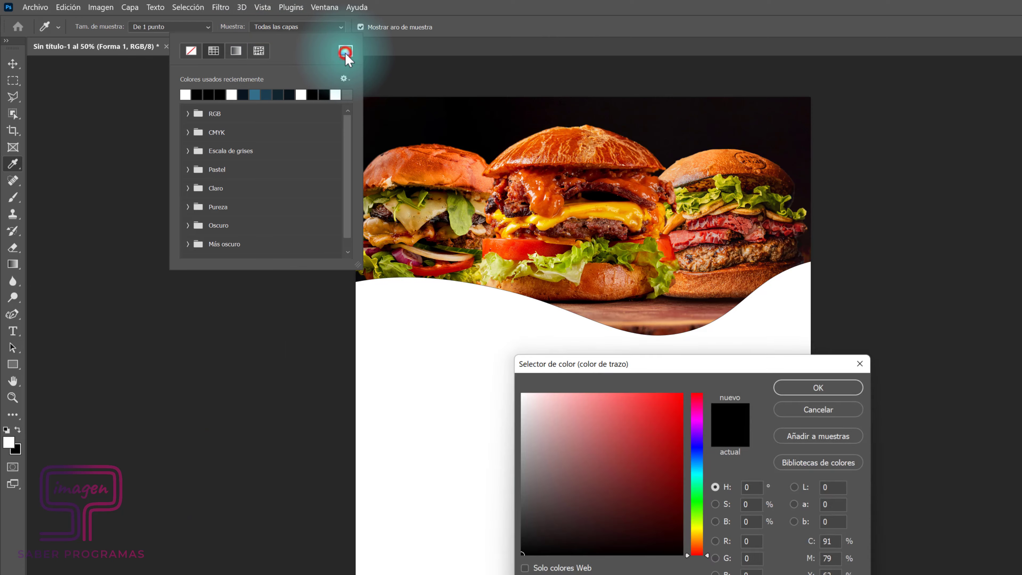
{"action": "left_click", "coordinate": [655, 499]}
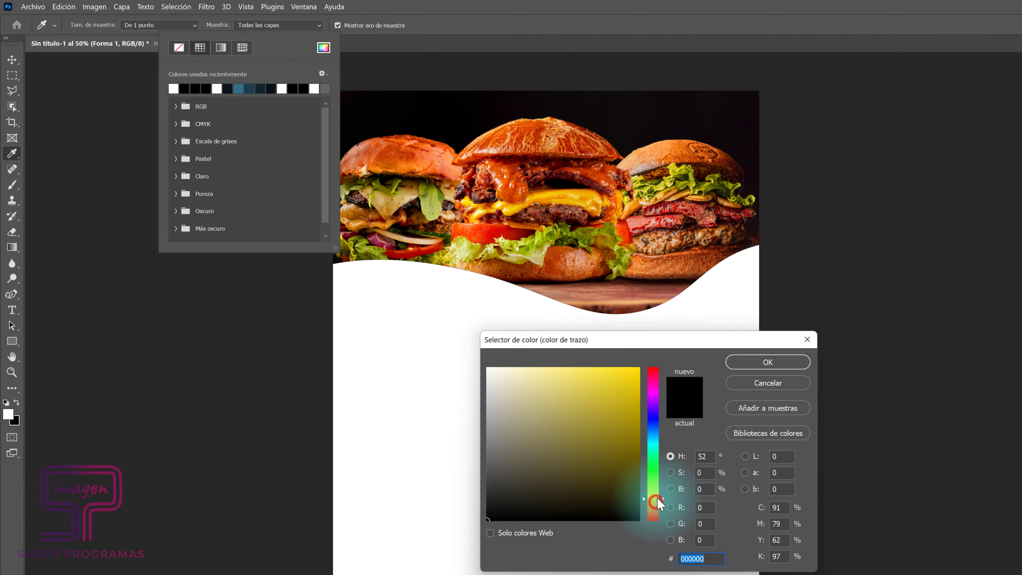
{"action": "left_click_drag", "start_coordinate": [629, 390], "coordinate": [636, 385]}
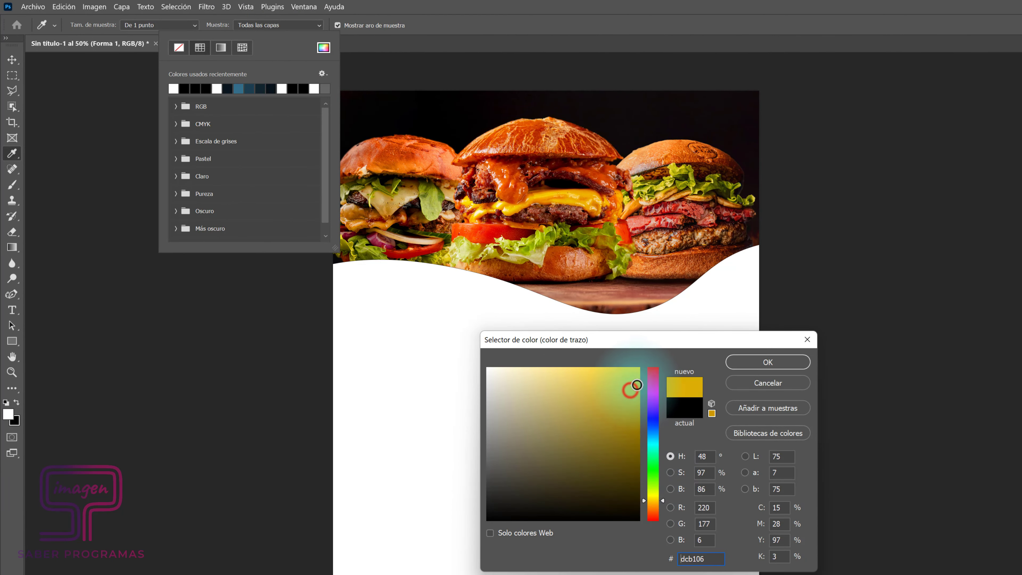
{"action": "left_click", "coordinate": [760, 363]}
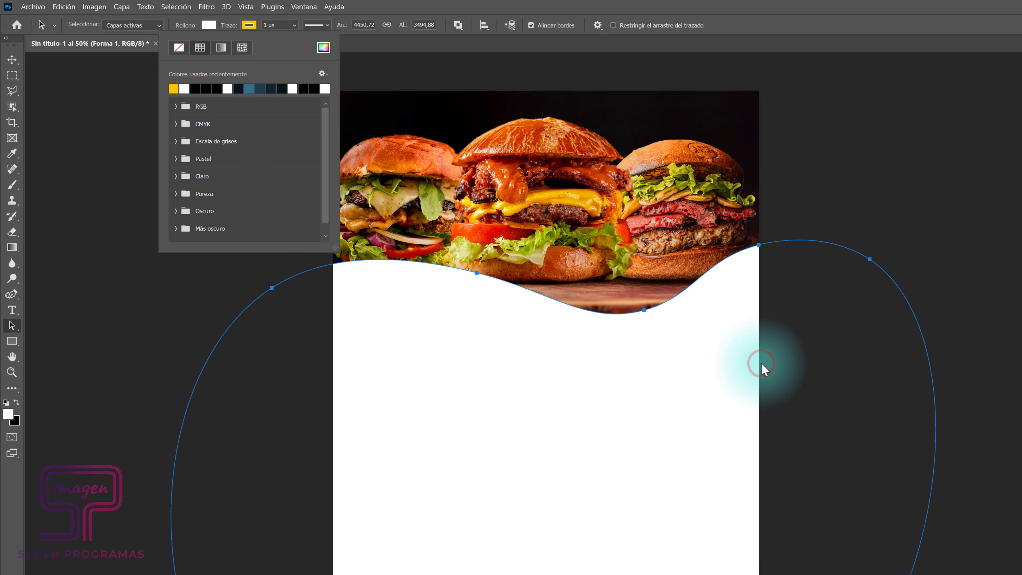
Step: Set the wave's stroke width to 20 px and nudge the shape up slightly
{"action": "left_click", "coordinate": [234, 25]}
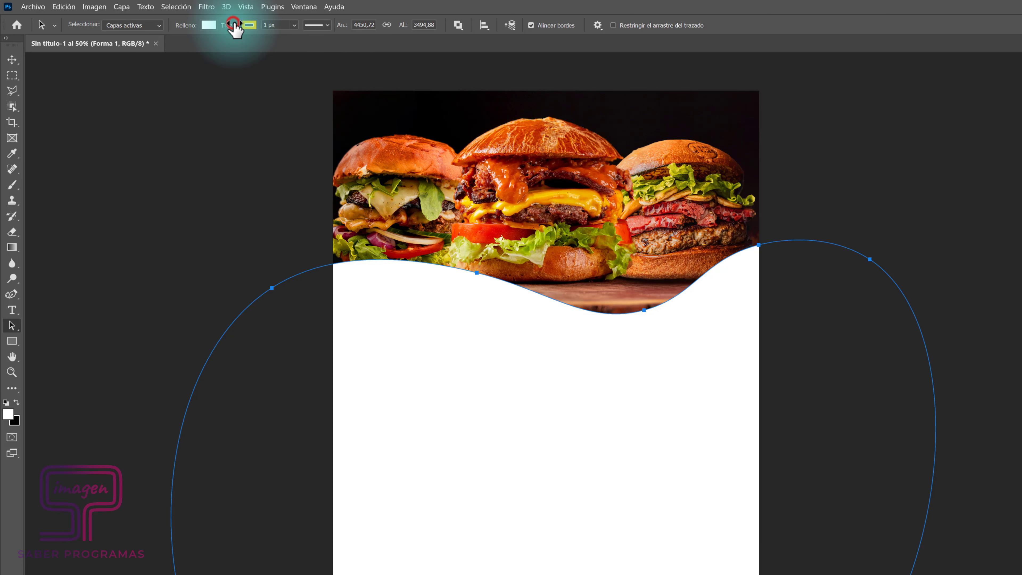
{"action": "left_click_drag", "start_coordinate": [234, 25], "coordinate": [246, 27]}
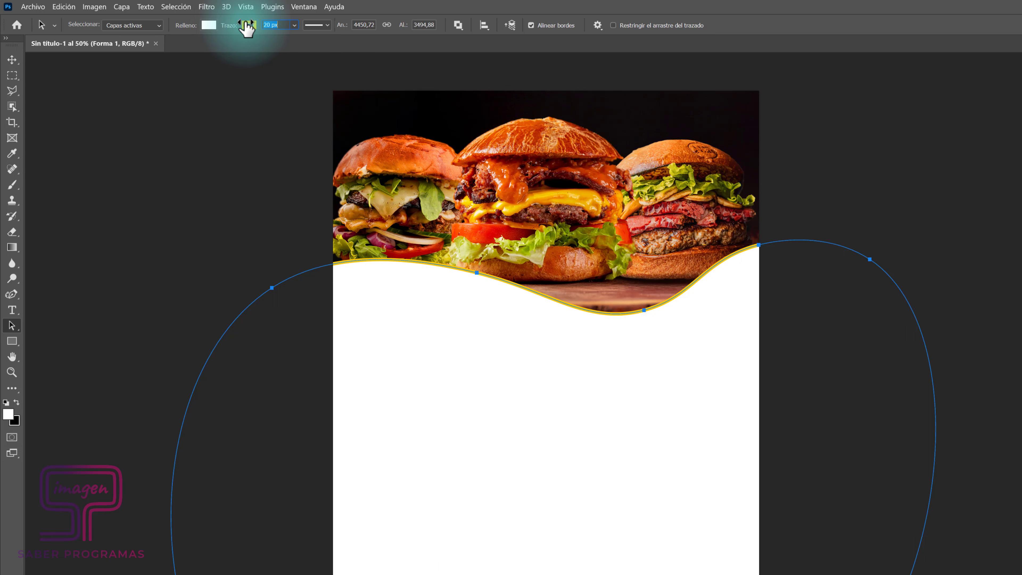
{"action": "left_click", "coordinate": [315, 214]}
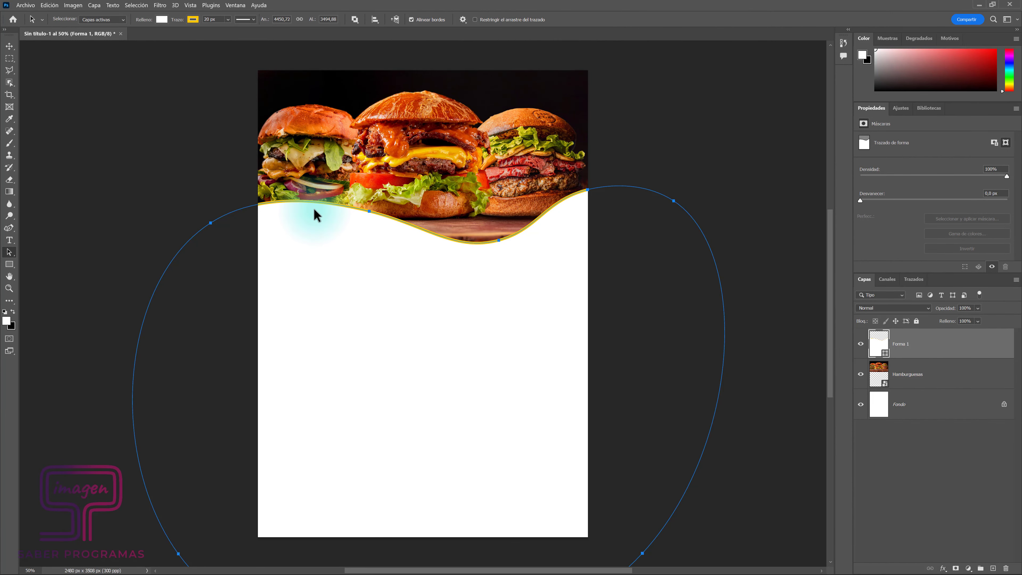
{"action": "key", "text": "v"}
{"action": "left_click_drag", "start_coordinate": [317, 224], "coordinate": [317, 222]}
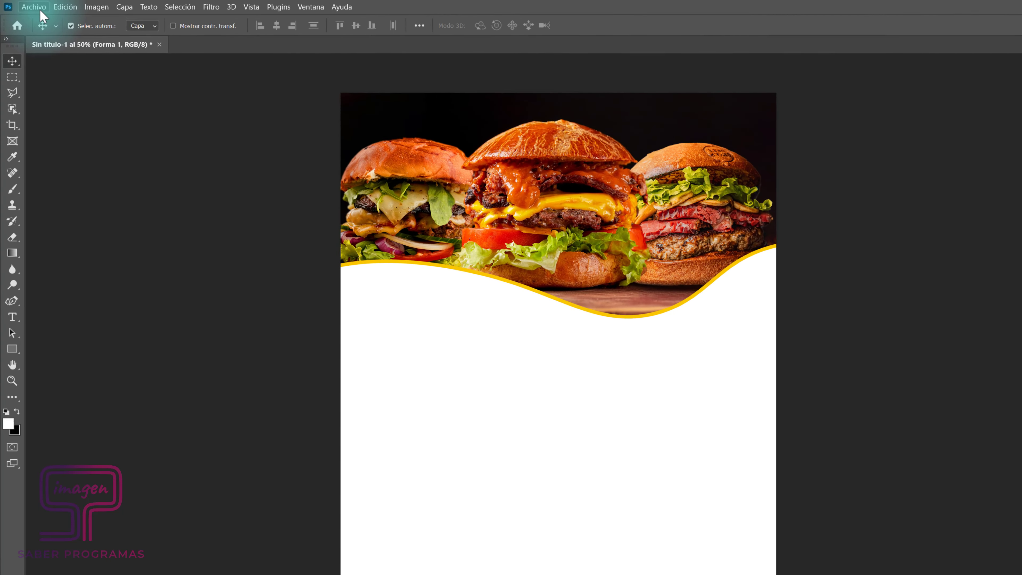
Step: Open Fondo.jpg from 83 Flyer/Imagenes and drag it into the flyer as Capa 1
{"action": "left_click", "coordinate": [29, 6]}
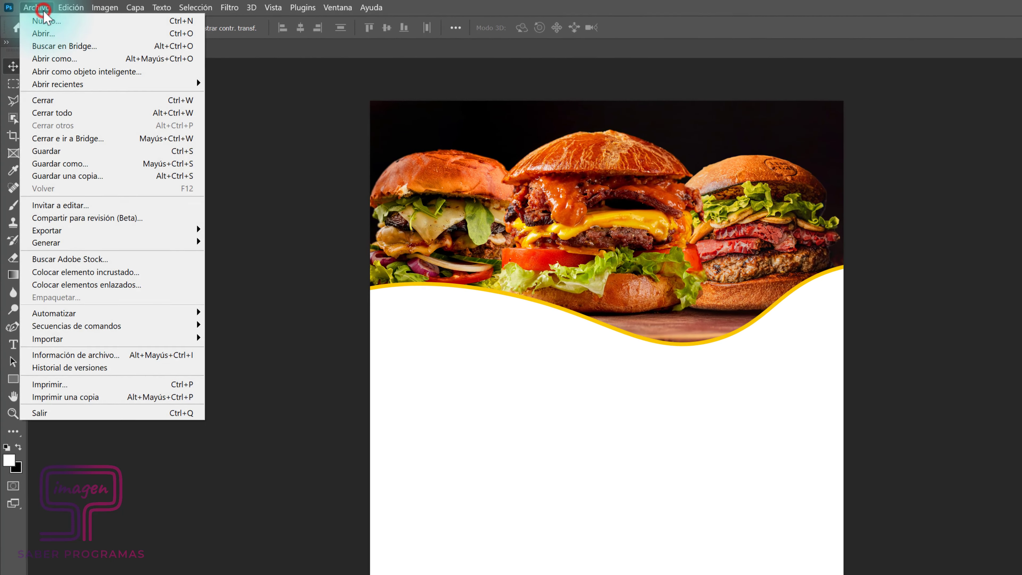
{"action": "left_click", "coordinate": [43, 33]}
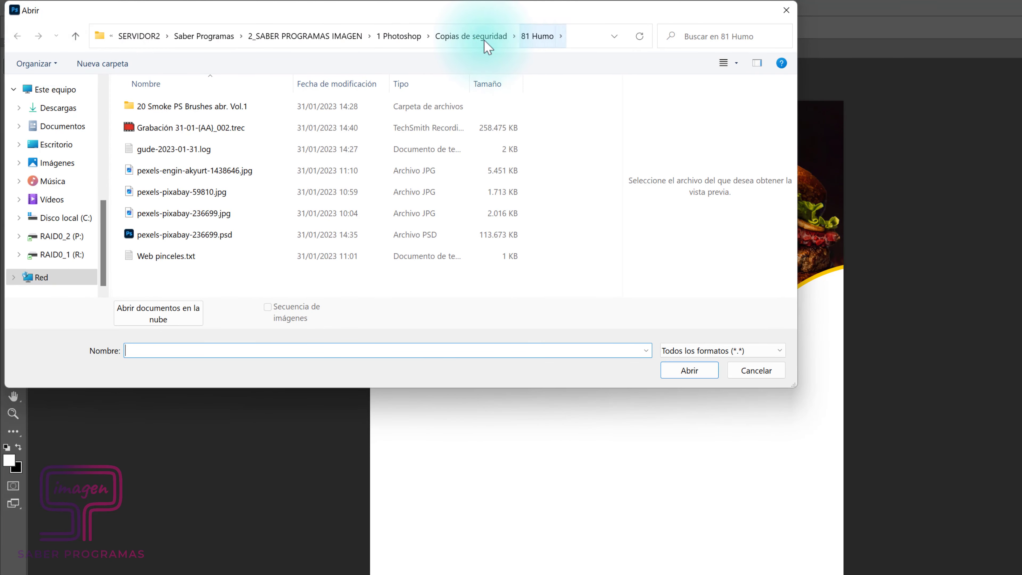
{"action": "left_click", "coordinate": [476, 37]}
{"action": "scroll", "coordinate": [400, 181], "scroll_direction": "down", "scroll_amount": 1}
{"action": "double_click", "coordinate": [175, 291]}
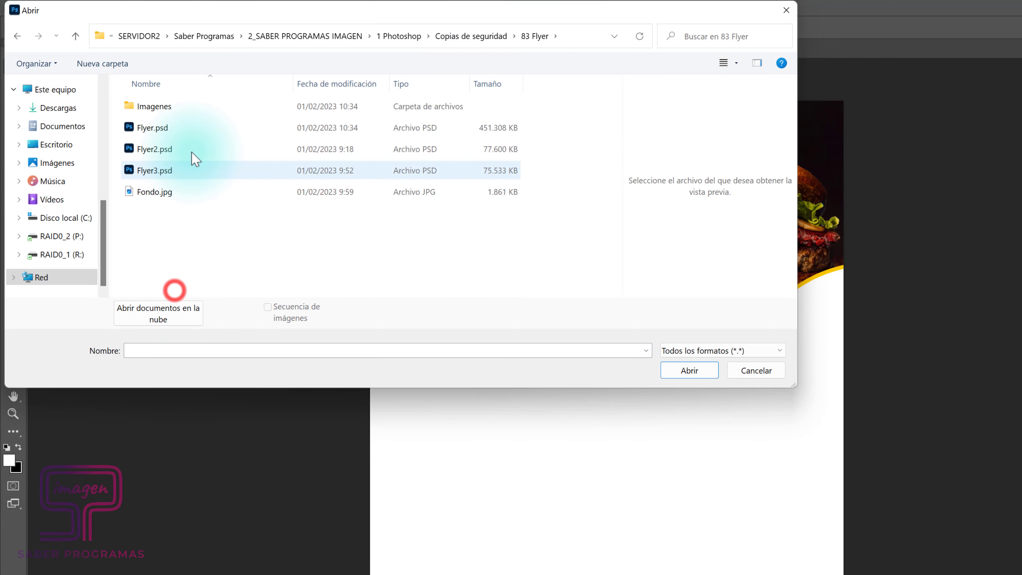
{"action": "double_click", "coordinate": [185, 112]}
{"action": "left_click", "coordinate": [185, 112]}
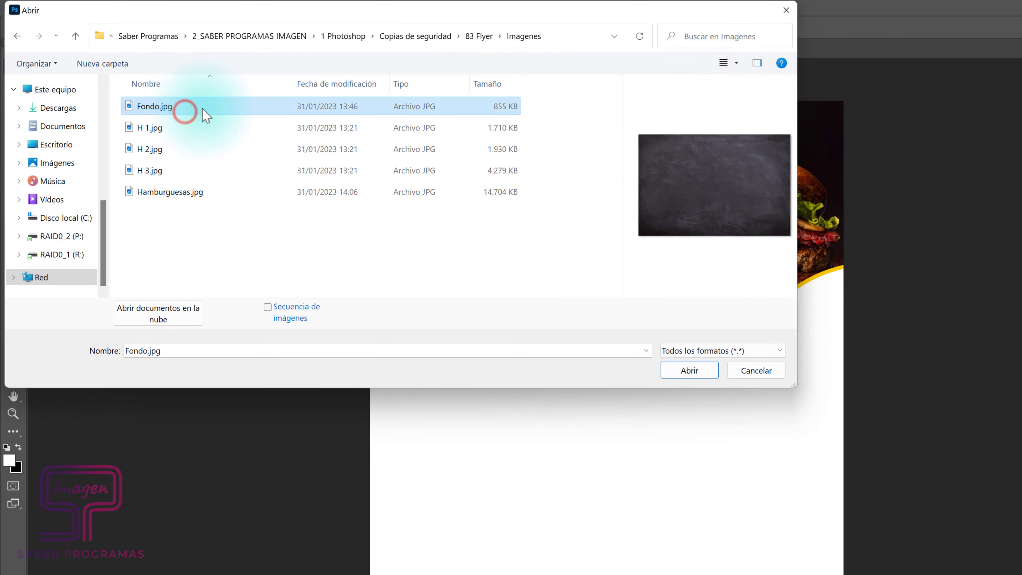
{"action": "left_click", "coordinate": [682, 372]}
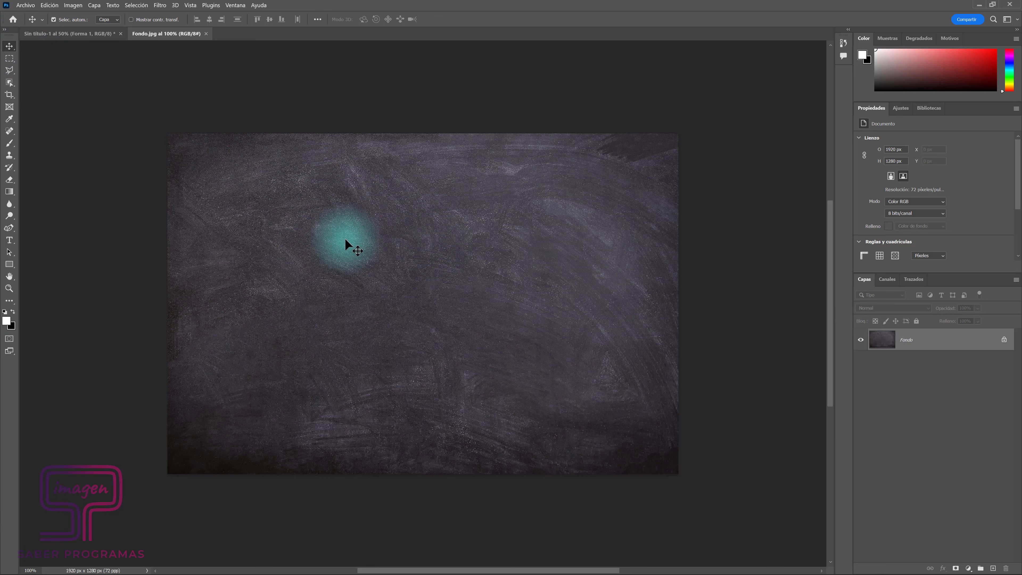
{"action": "mouse_move", "coordinate": [345, 238]}
{"action": "left_mouse_down"}
{"action": "mouse_move", "coordinate": [107, 40]}
{"action": "mouse_move", "coordinate": [366, 311]}
{"action": "mouse_move", "coordinate": [430, 351]}
{"action": "left_mouse_up"}
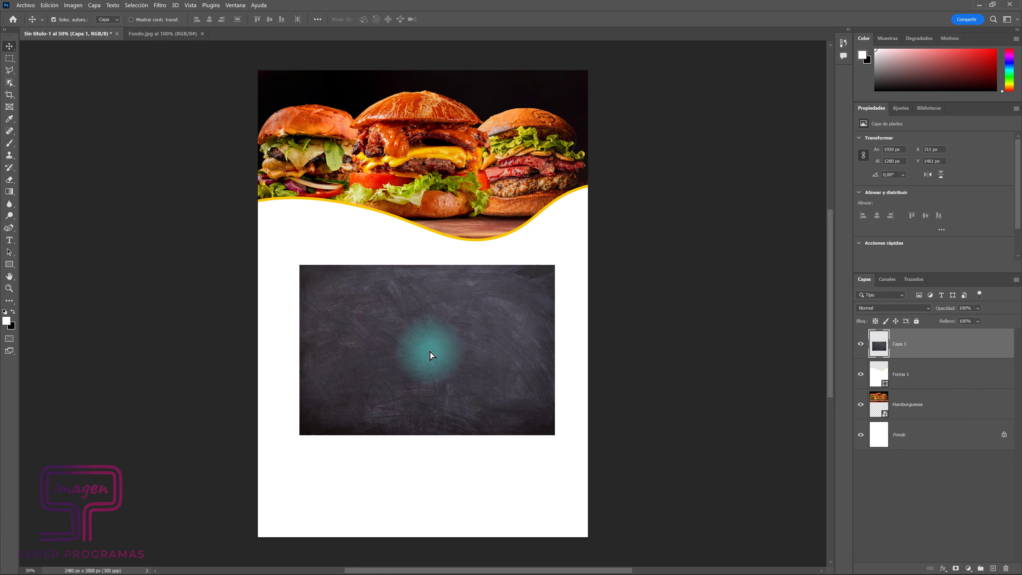
Step: Rotate the chalkboard layer 90° and scale it about 196% to cover the whole page
{"action": "key", "text": "ctrl+t"}
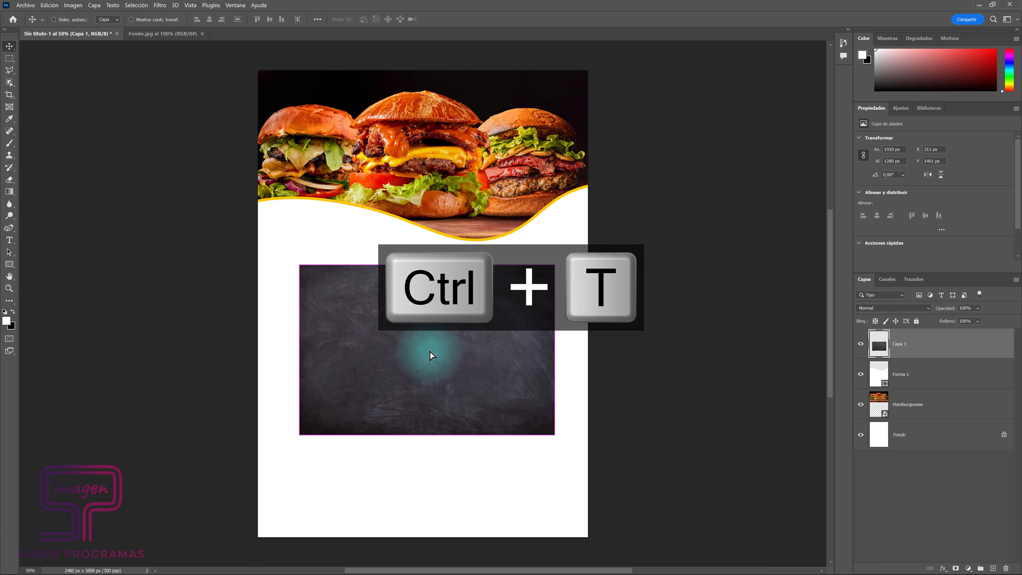
{"action": "mouse_move", "coordinate": [561, 261]}
{"action": "left_mouse_down"}
{"action": "mouse_move", "coordinate": [511, 486]}
{"action": "mouse_move", "coordinate": [519, 489]}
{"action": "left_mouse_up"}
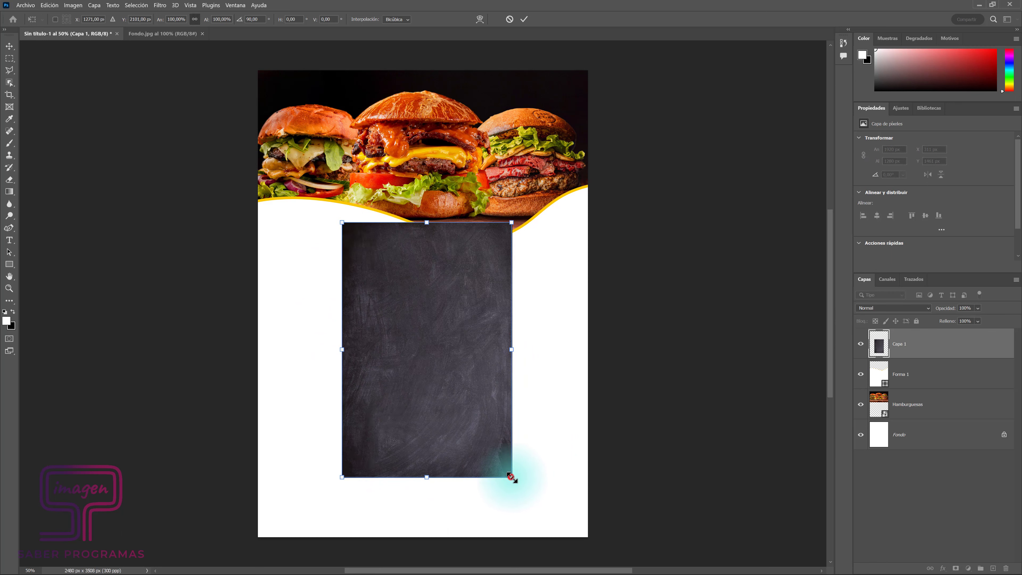
{"action": "mouse_move", "coordinate": [511, 476]}
{"action": "left_mouse_down"}
{"action": "mouse_move", "coordinate": [613, 564]}
{"action": "mouse_move", "coordinate": [611, 555]}
{"action": "left_mouse_up"}
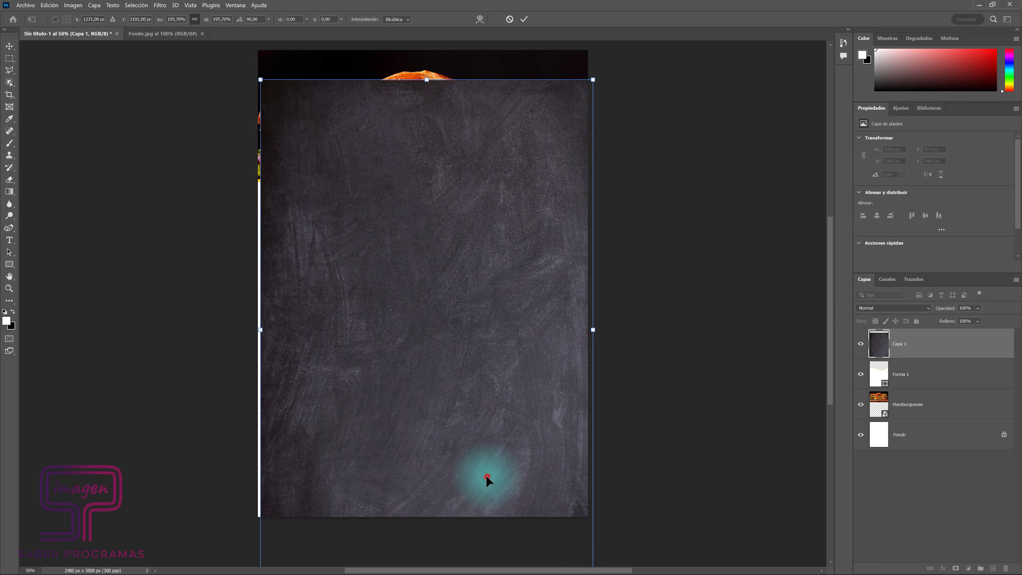
{"action": "left_click_drag", "start_coordinate": [485, 477], "coordinate": [483, 398]}
{"action": "key", "text": "Return"}
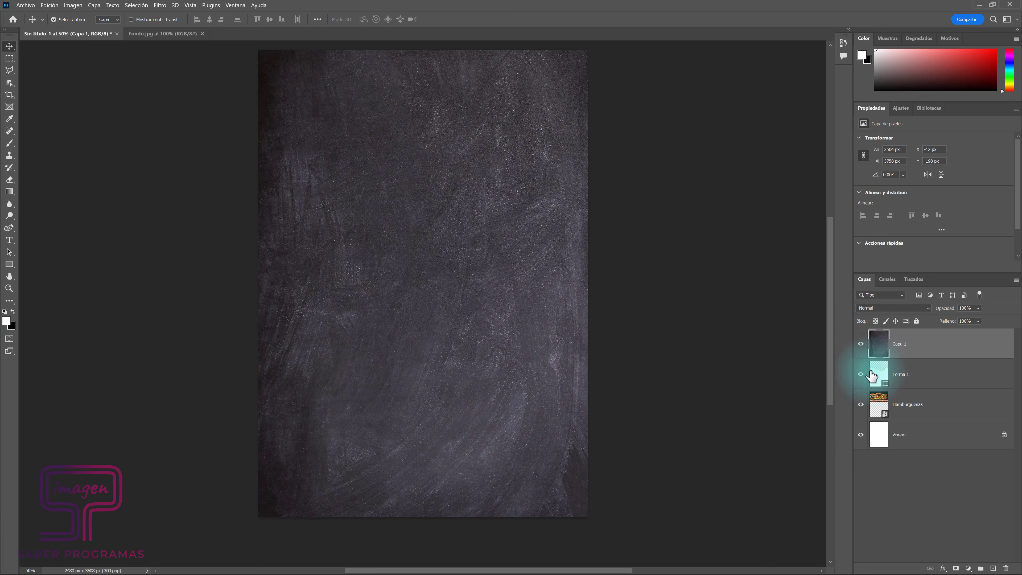
Step: Hide Capa 1, load Forma 1 as a selection and shift the selection down slightly
{"action": "left_click", "coordinate": [860, 344]}
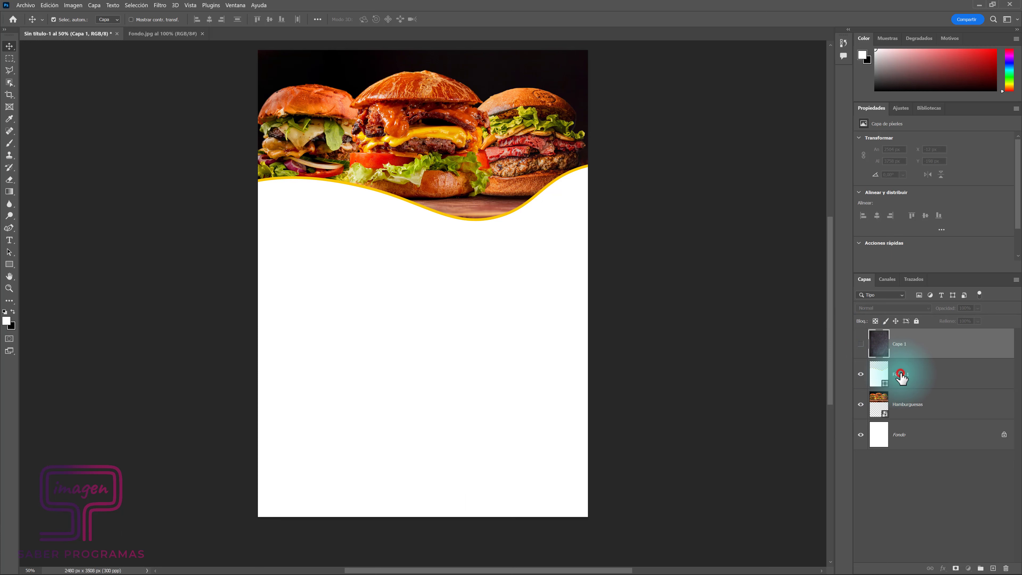
{"action": "left_click", "coordinate": [888, 375]}
{"action": "key", "text": "ctrl"}
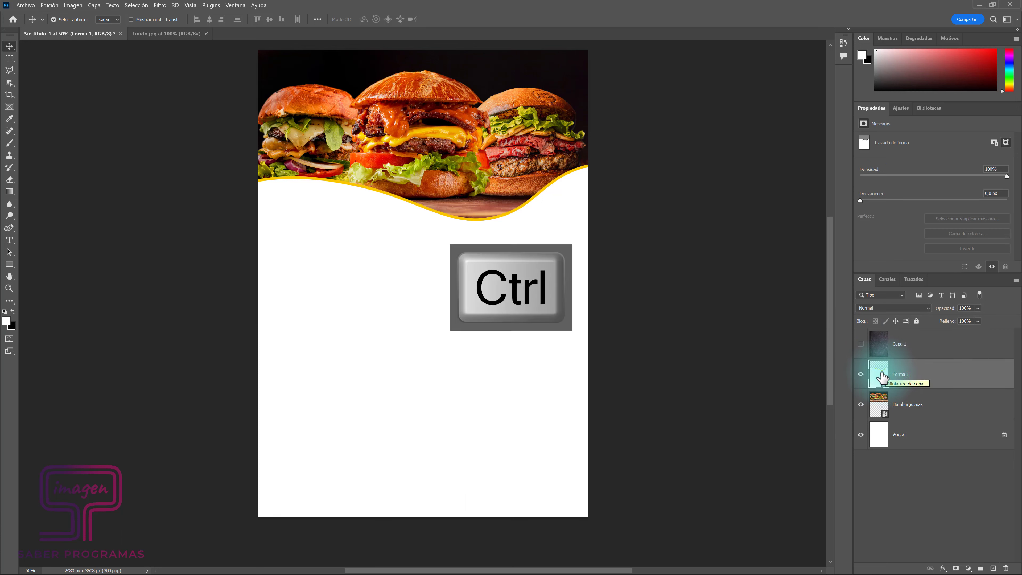
{"action": "left_click", "coordinate": [878, 375], "text": "ctrl"}
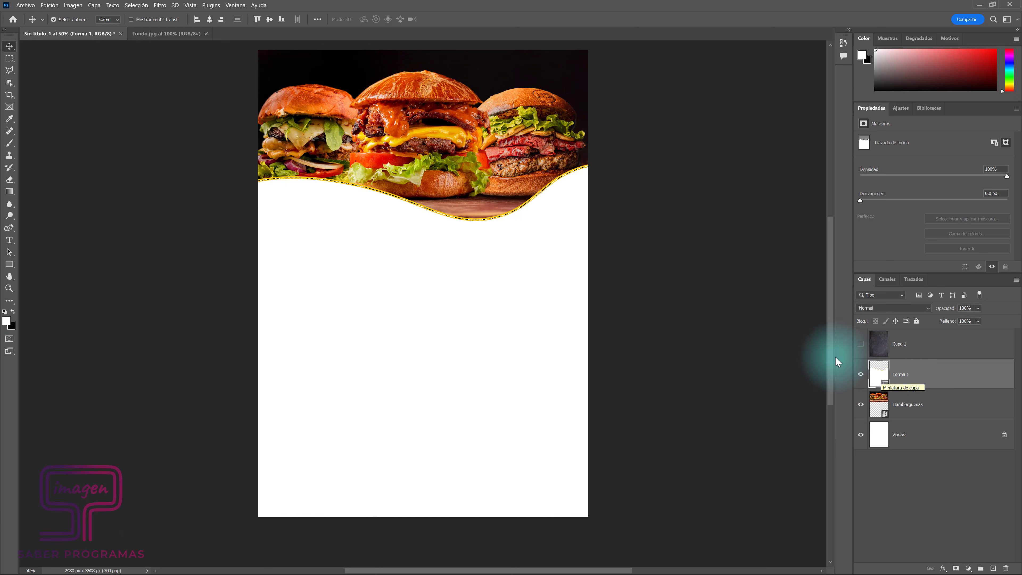
{"action": "left_click", "coordinate": [10, 58]}
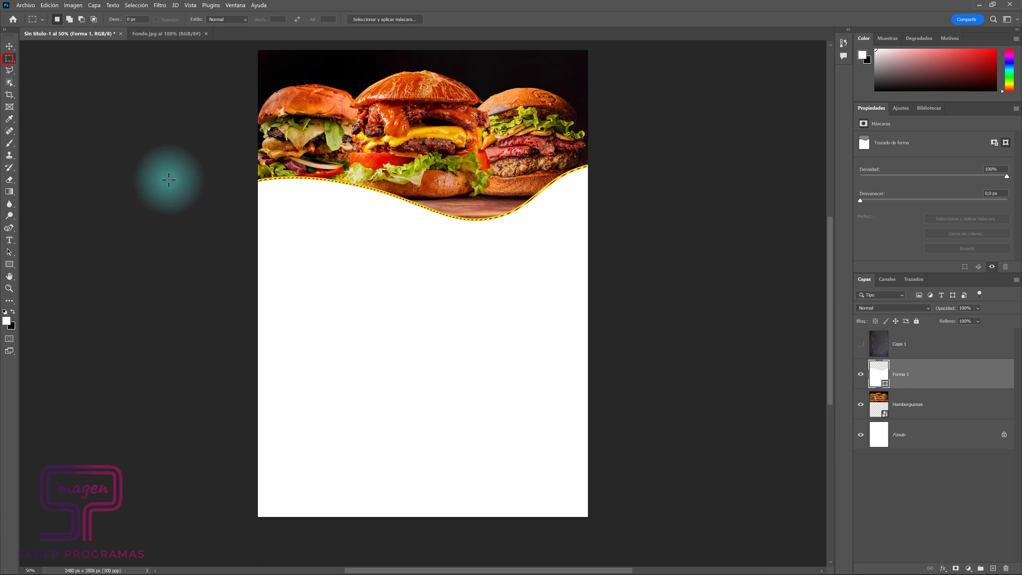
{"action": "left_click_drag", "start_coordinate": [339, 271], "coordinate": [362, 285]}
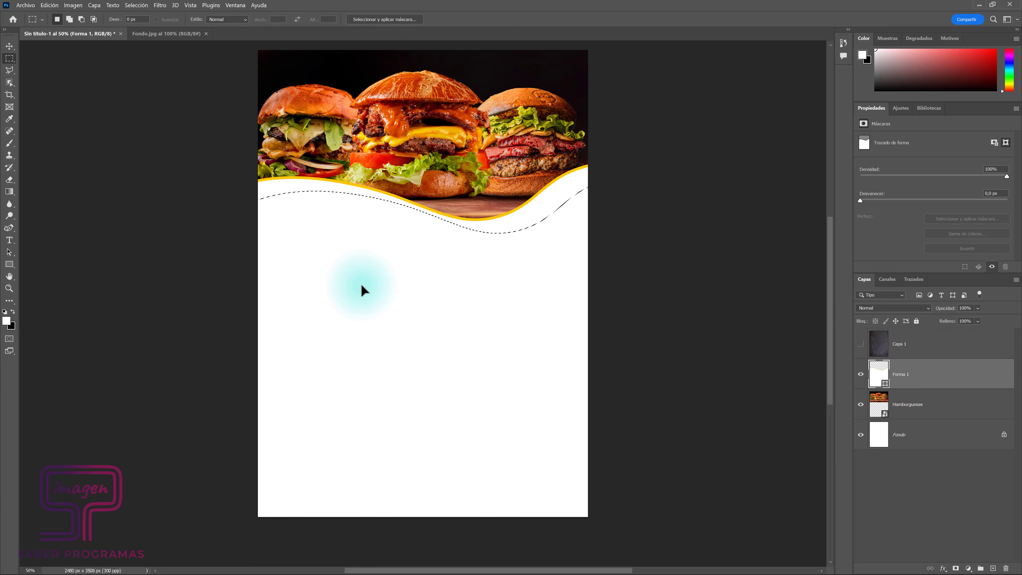
Step: Mask Capa 1 with the wave selection, unlink the mask and move the texture down
{"action": "left_click", "coordinate": [919, 353]}
{"action": "left_click", "coordinate": [860, 344]}
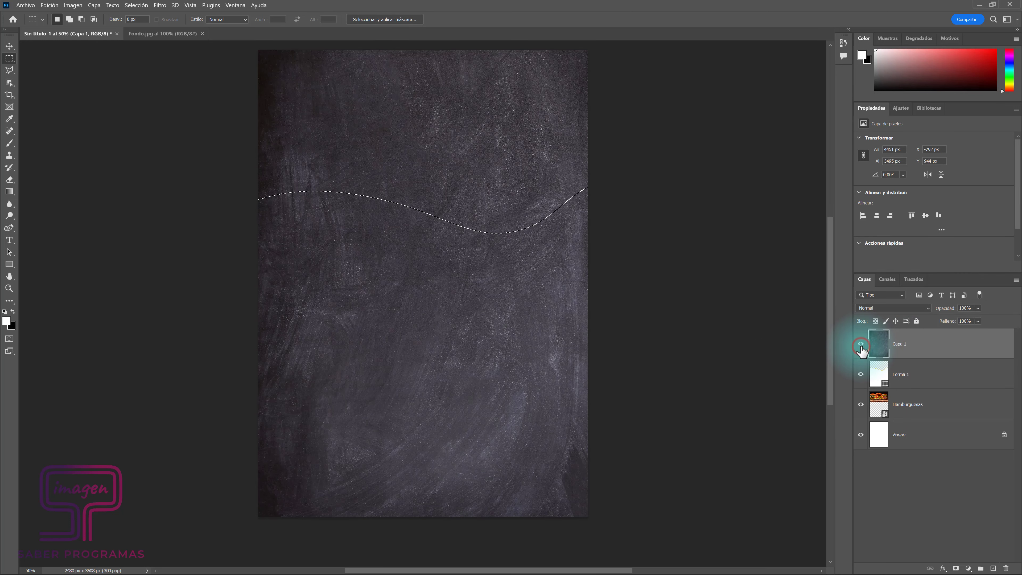
{"action": "left_click", "coordinate": [957, 568]}
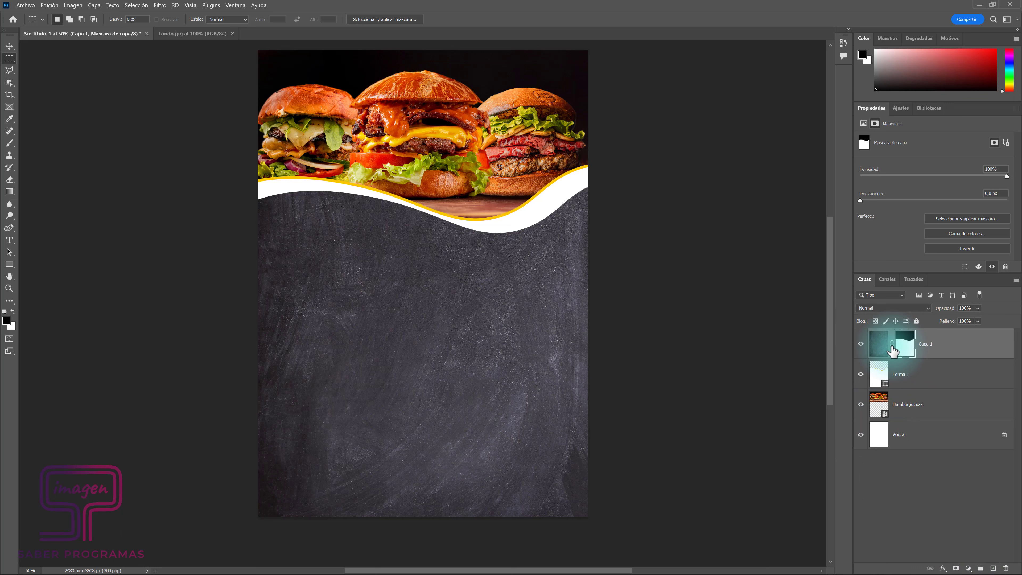
{"action": "left_click", "coordinate": [892, 347]}
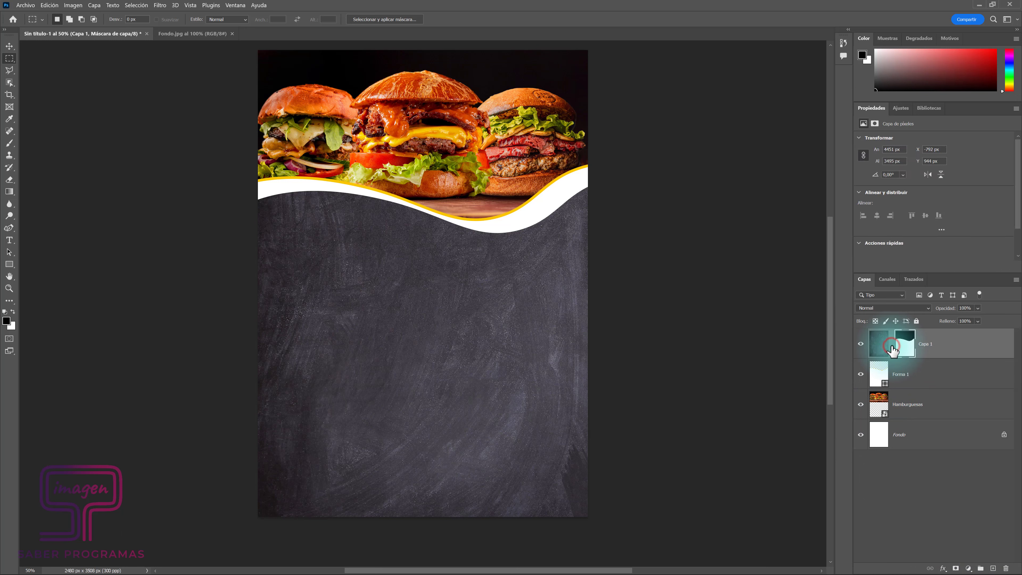
{"action": "left_click", "coordinate": [878, 343]}
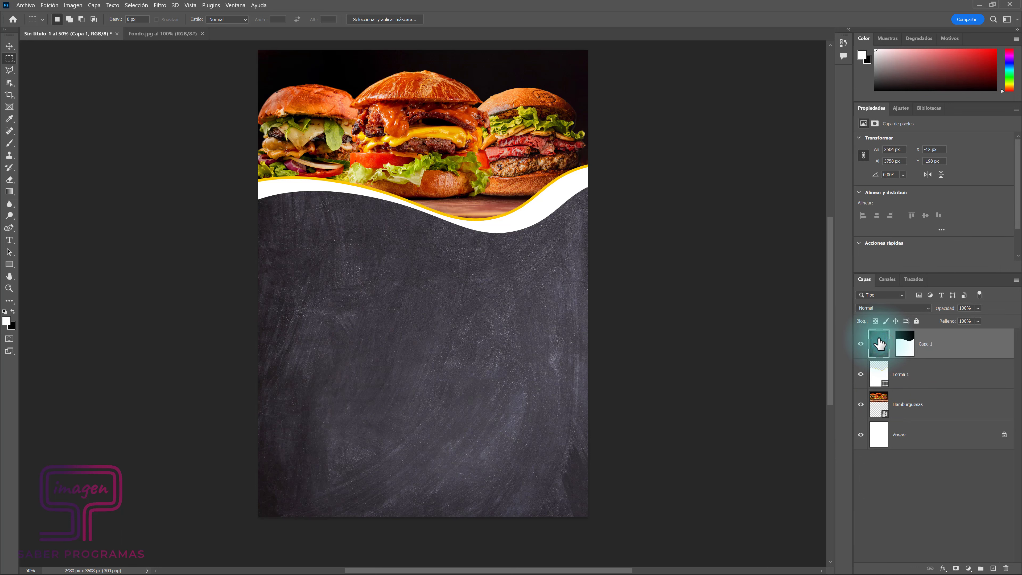
{"action": "left_click", "coordinate": [15, 45]}
{"action": "left_click_drag", "start_coordinate": [434, 292], "coordinate": [430, 317]}
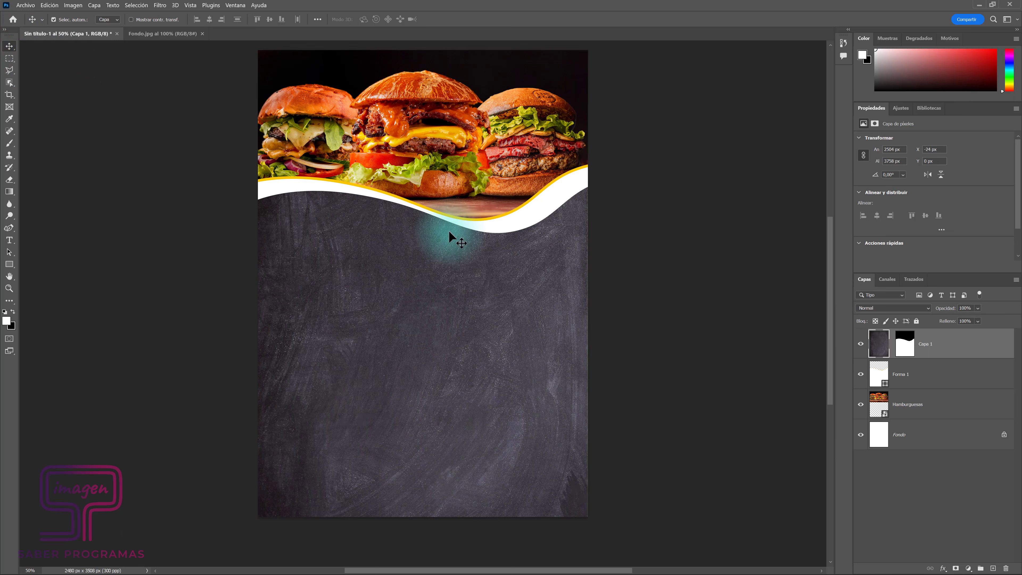
Step: Add a Levels adjustment clipped to the chalkboard layer Capa 1
{"action": "left_click", "coordinate": [969, 567]}
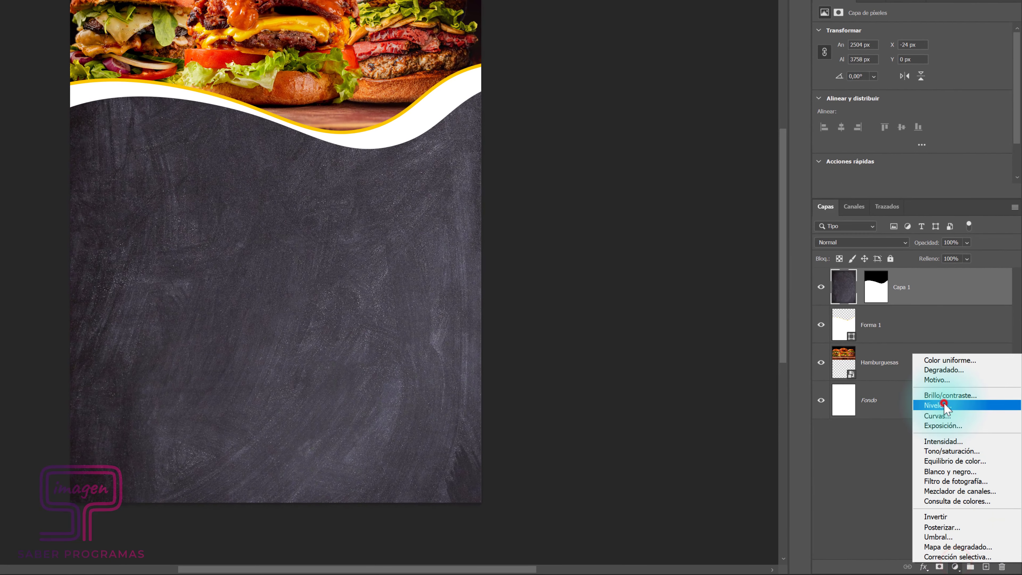
{"action": "left_click", "coordinate": [943, 405]}
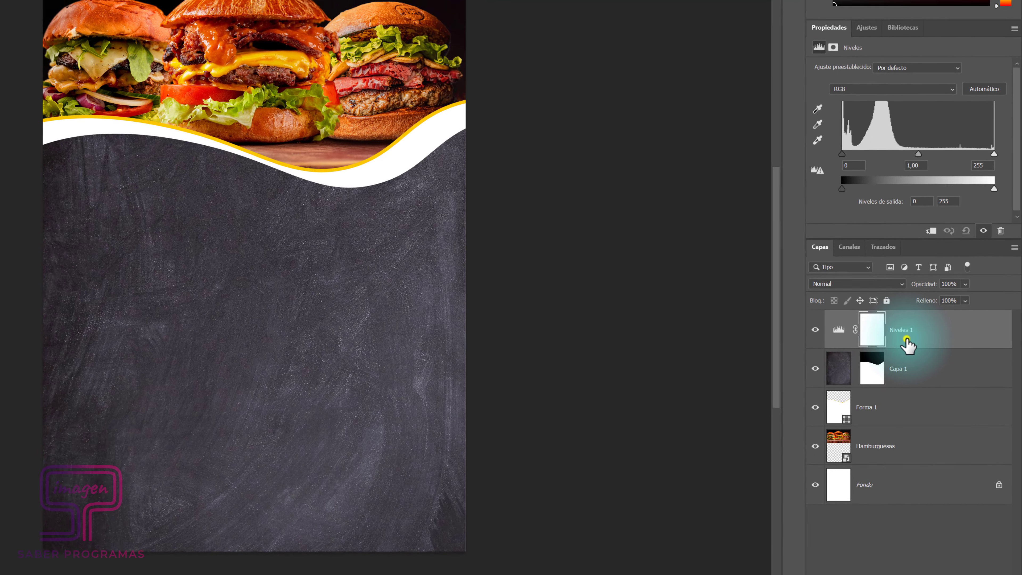
{"action": "right_click", "coordinate": [909, 308]}
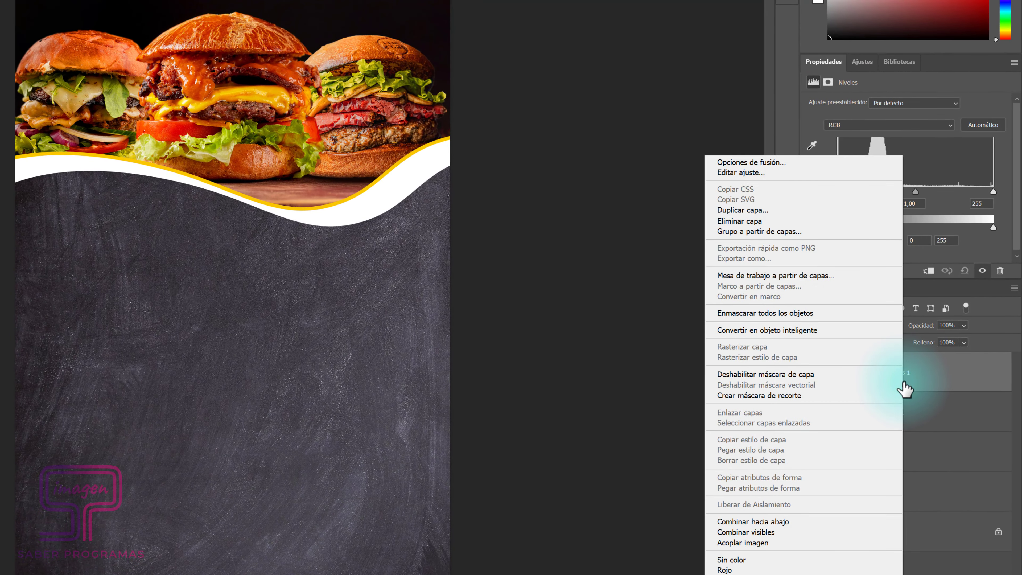
{"action": "left_click", "coordinate": [819, 396]}
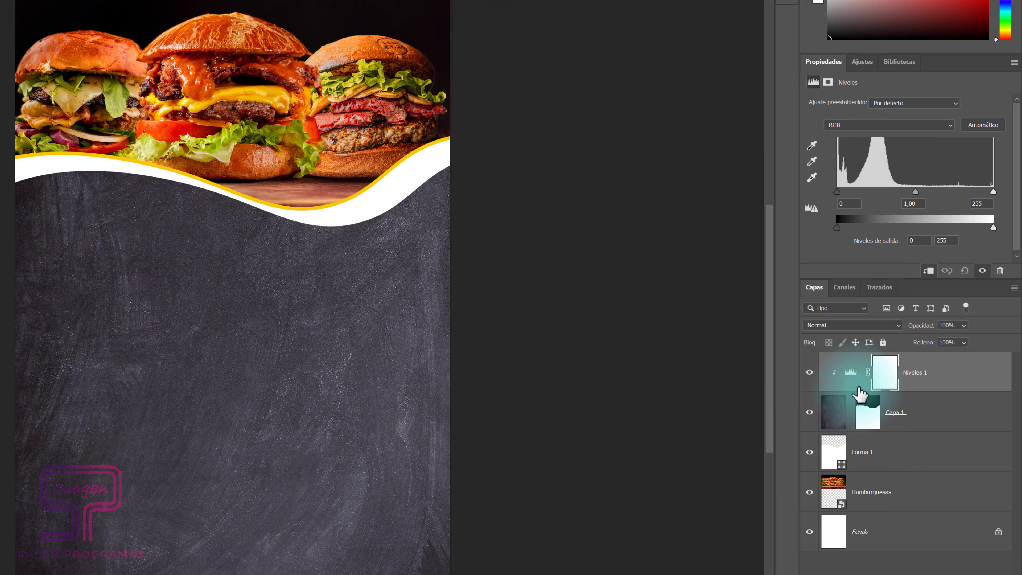
Step: Set Levels inputs to 24 and 0,82 and outputs to 6–240
{"action": "left_click_drag", "start_coordinate": [835, 191], "coordinate": [851, 191]}
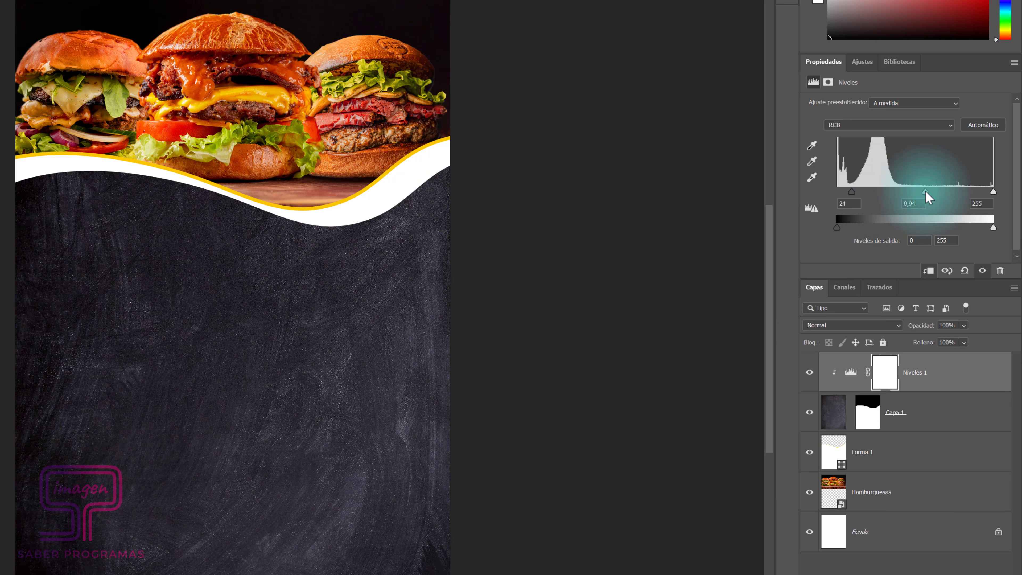
{"action": "left_click_drag", "start_coordinate": [923, 192], "coordinate": [933, 192]}
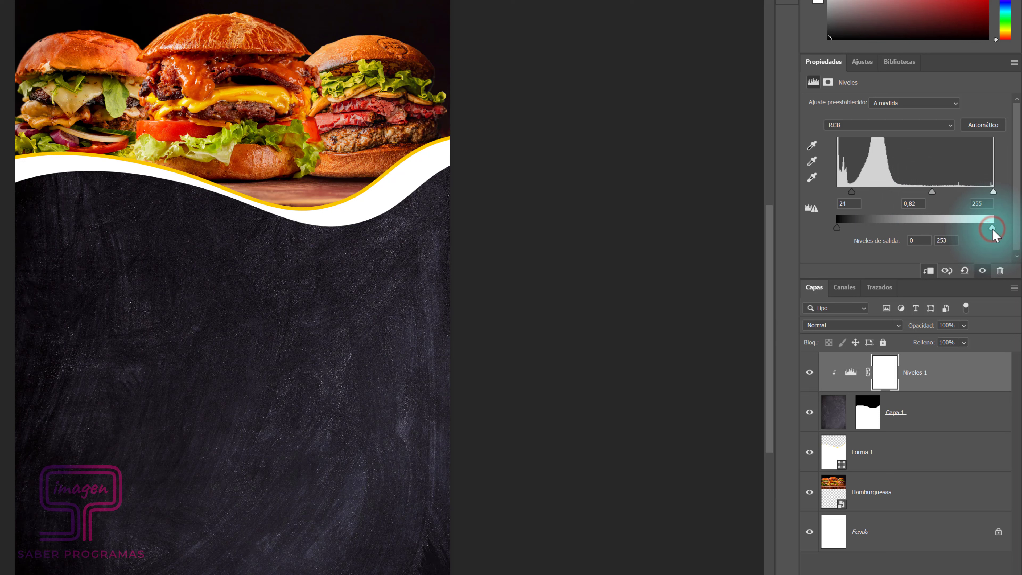
{"action": "left_click_drag", "start_coordinate": [991, 230], "coordinate": [988, 230]}
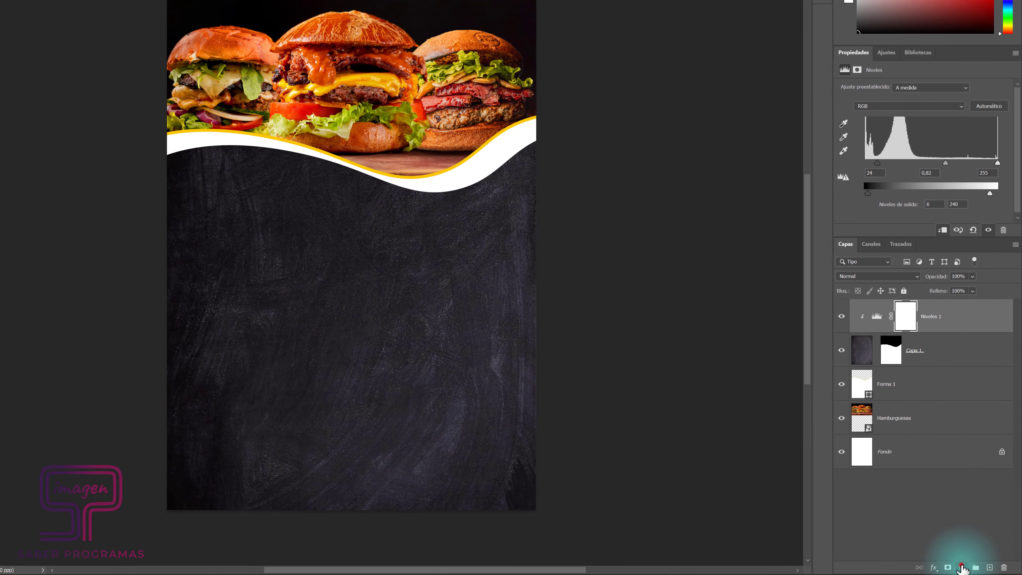
{"action": "left_click", "coordinate": [961, 567]}
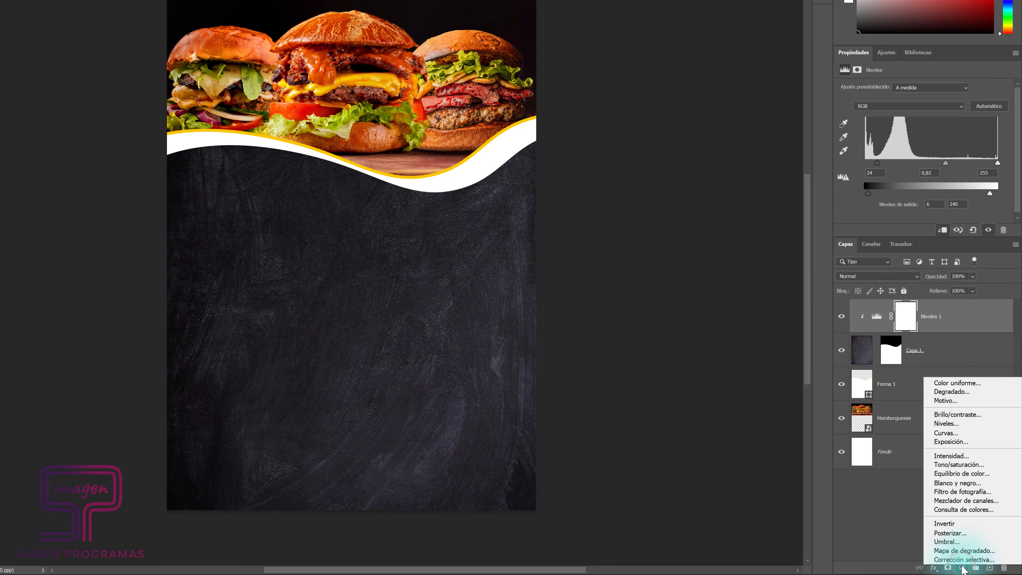
Step: Clip a Hue/Saturation layer above Niveles 1 with hue +124 and saturation +24
{"action": "left_click", "coordinate": [958, 464]}
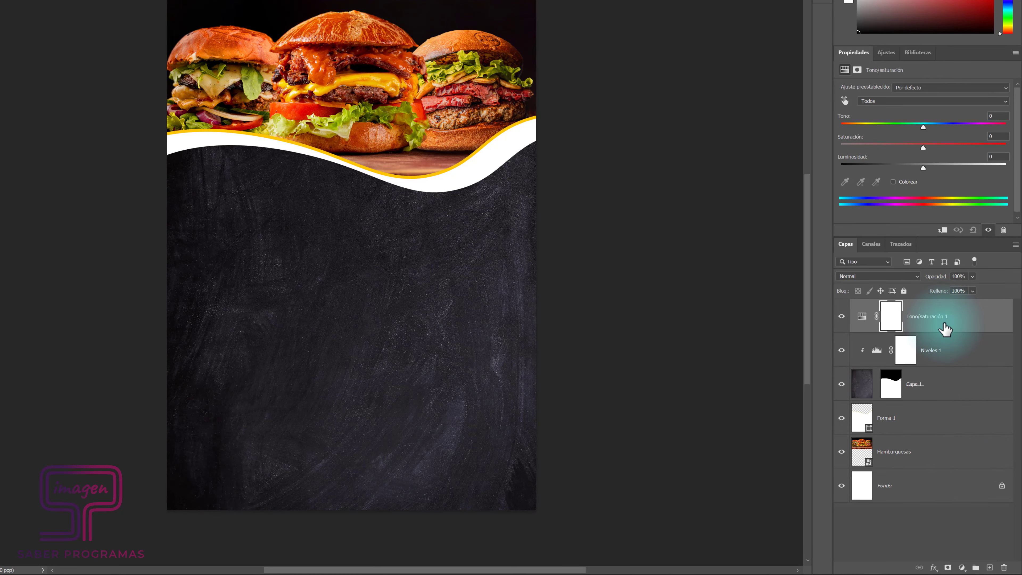
{"action": "right_click", "coordinate": [944, 327]}
{"action": "left_click", "coordinate": [892, 336]}
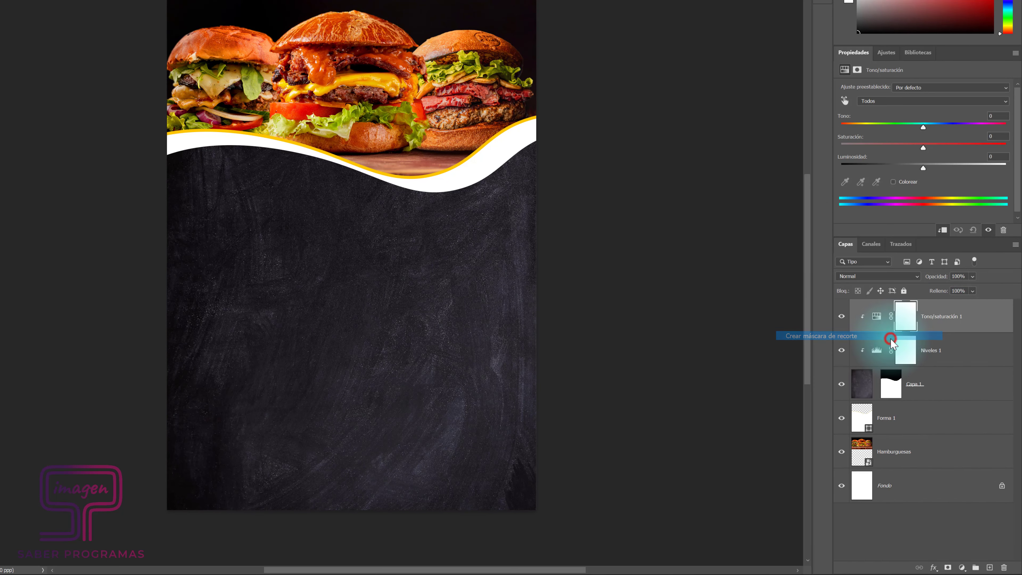
{"action": "left_click", "coordinate": [923, 136]}
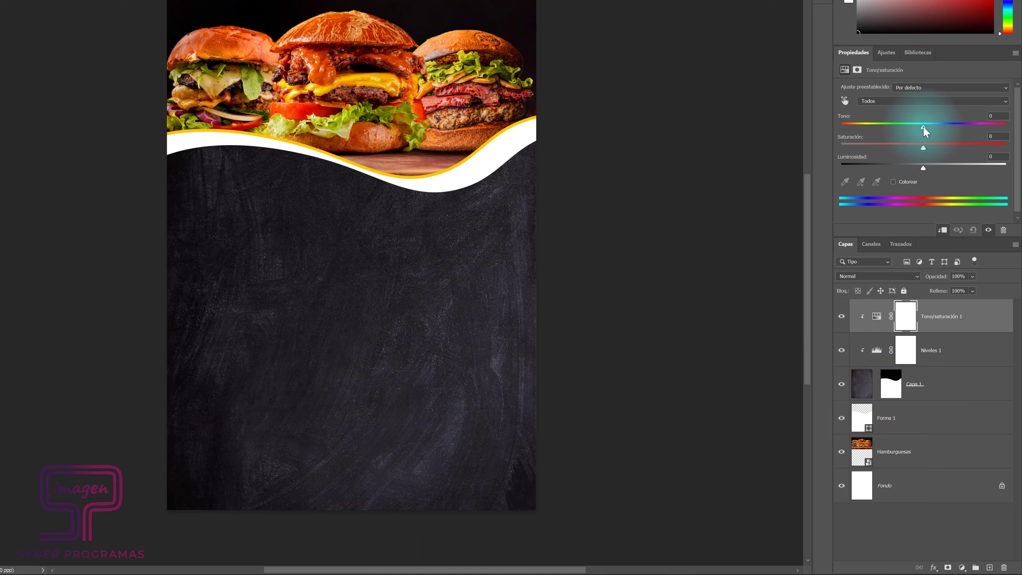
{"action": "left_click_drag", "start_coordinate": [923, 127], "coordinate": [985, 124]}
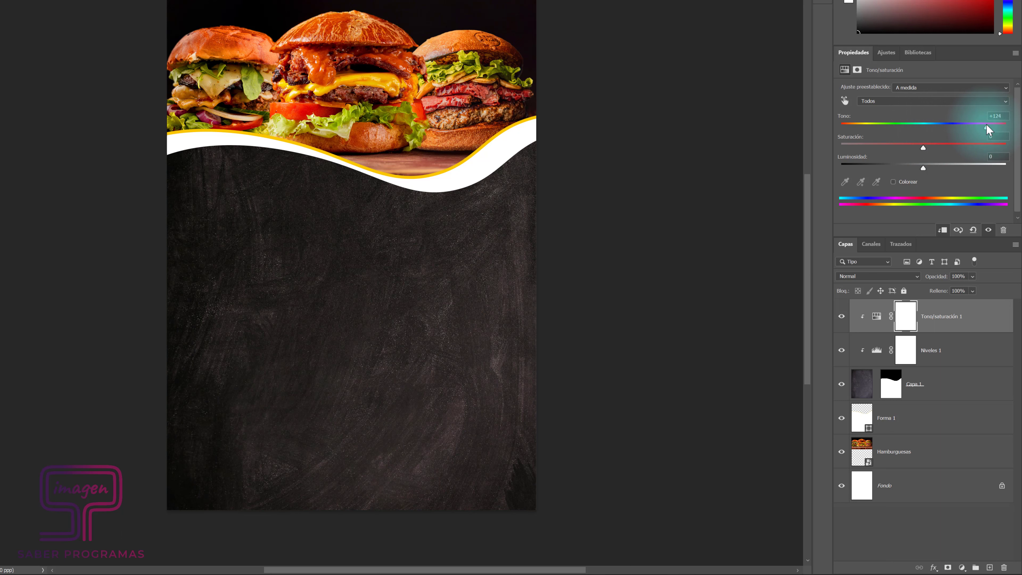
{"action": "left_click_drag", "start_coordinate": [923, 148], "coordinate": [922, 148]}
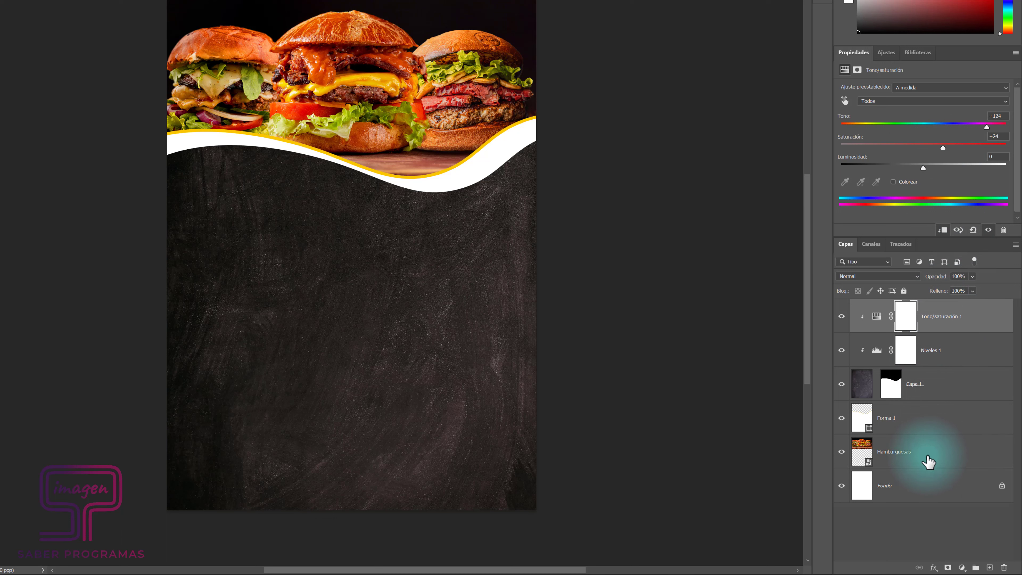
Step: Group the layers from Tono/saturación 1 to Hamburguesas as 'Fondo' and delete the white background layer
{"action": "left_click", "coordinate": [929, 456], "text": "shift"}
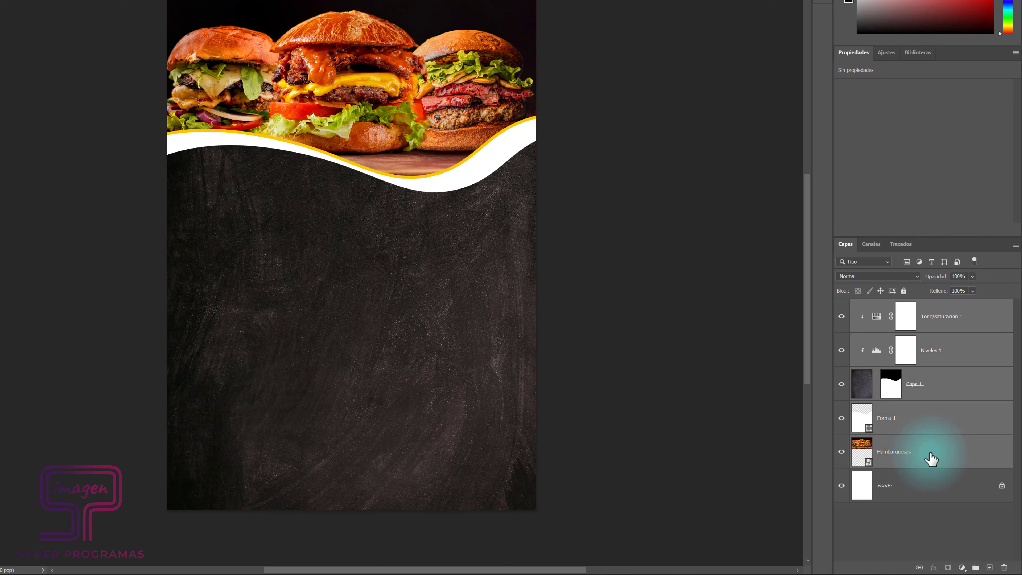
{"action": "key", "text": "ctrl+g"}
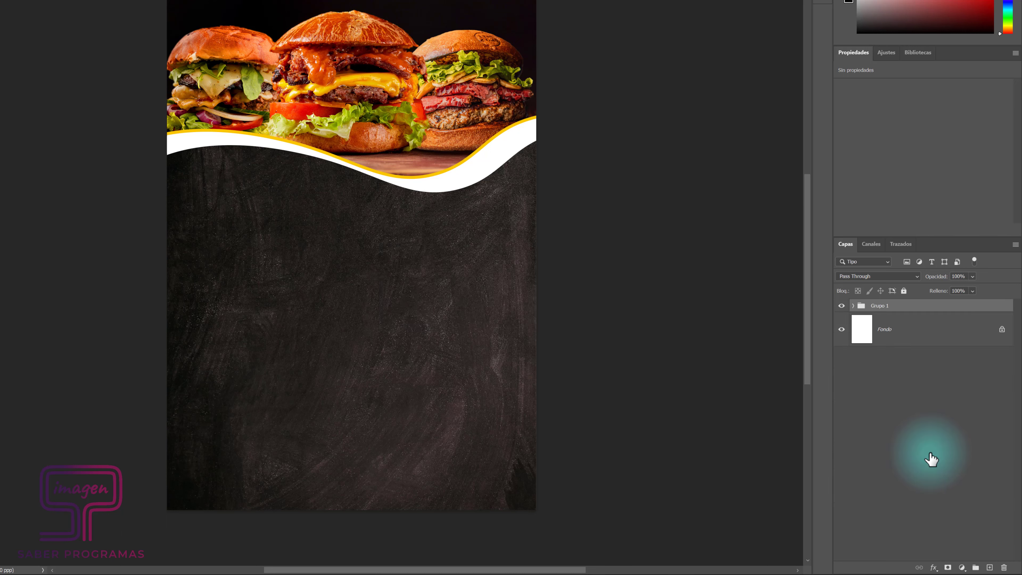
{"action": "double_click", "coordinate": [879, 306]}
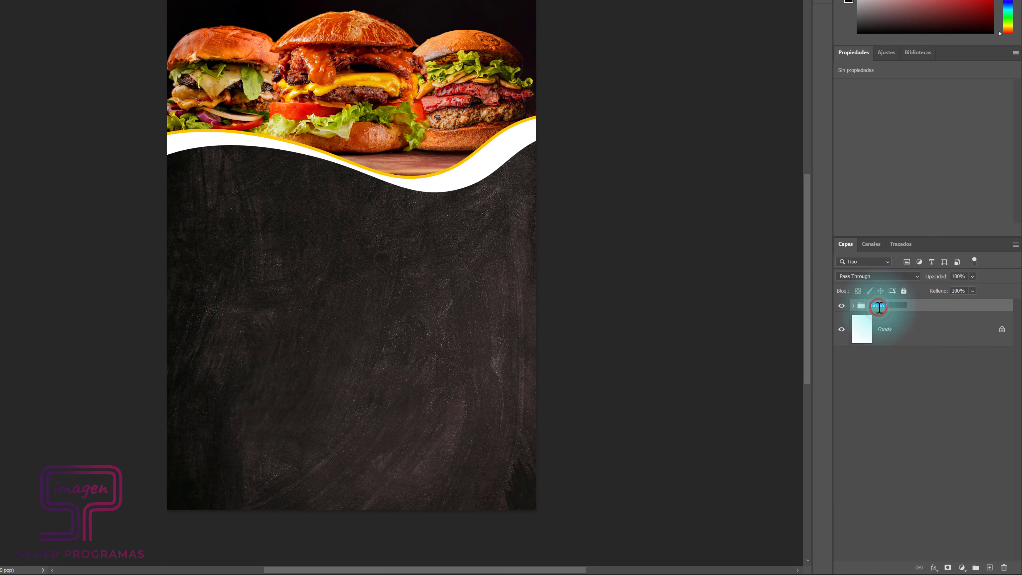
{"action": "type", "text": "Fondo"}
{"action": "key", "text": "Return"}
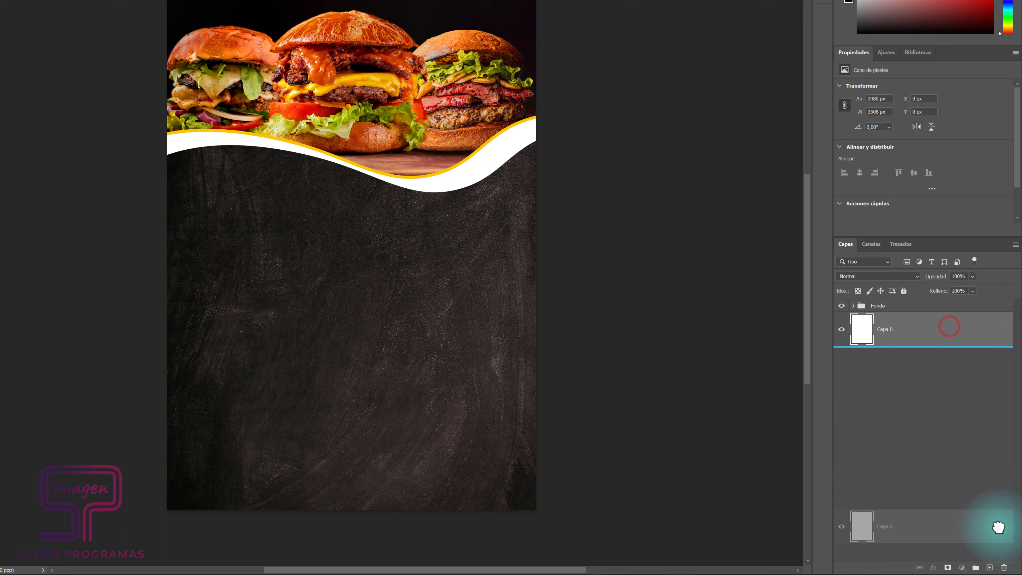
{"action": "left_click_drag", "start_coordinate": [867, 338], "coordinate": [1003, 567]}
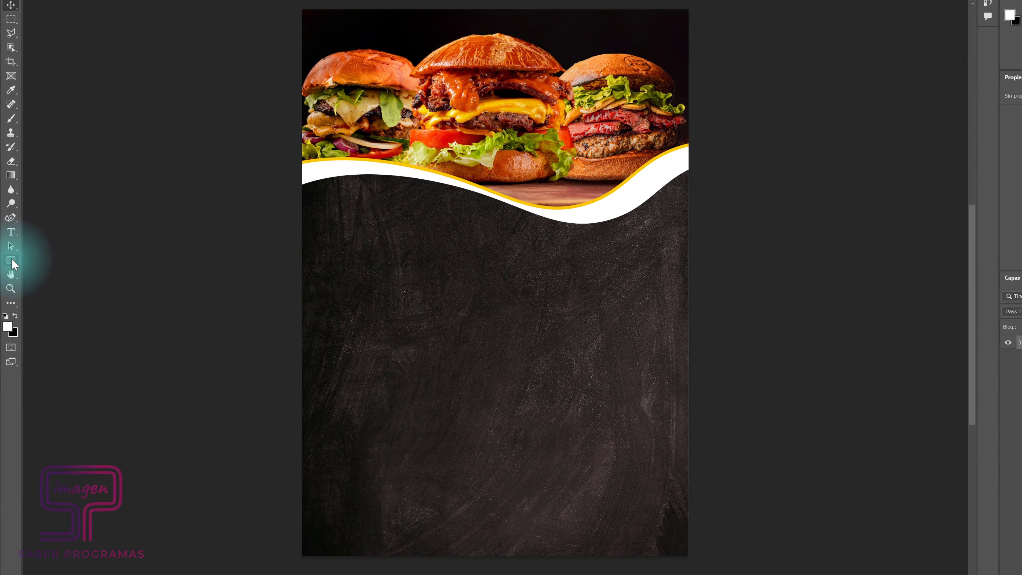
Step: Draw a black 1350 px circle, Elipse 1, on the chalkboard with no stroke
{"action": "right_click", "coordinate": [14, 264]}
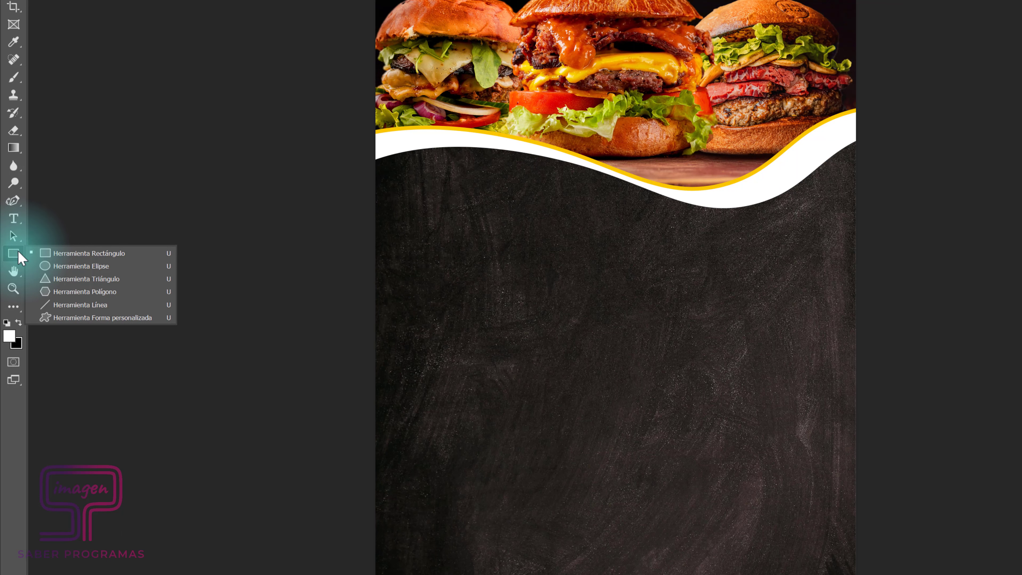
{"action": "left_click", "coordinate": [71, 265]}
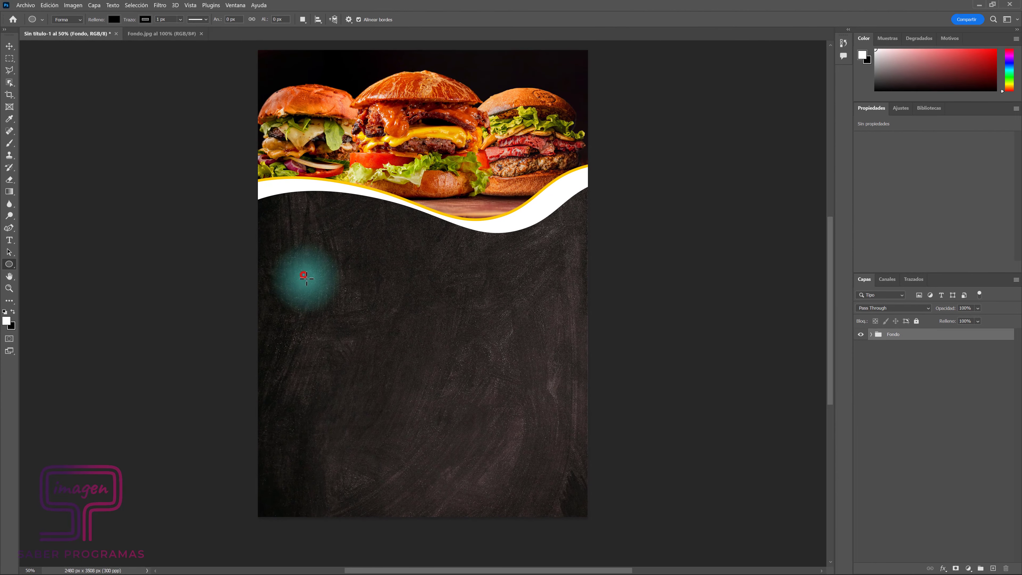
{"action": "left_click_drag", "start_coordinate": [303, 275], "coordinate": [413, 404]}
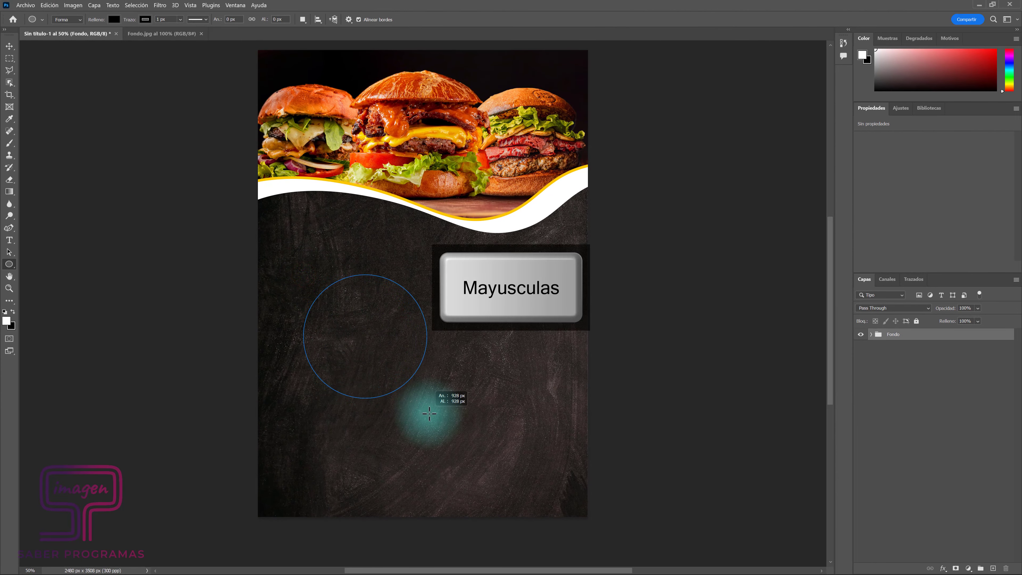
{"action": "left_click_drag", "start_coordinate": [413, 405], "coordinate": [497, 453]}
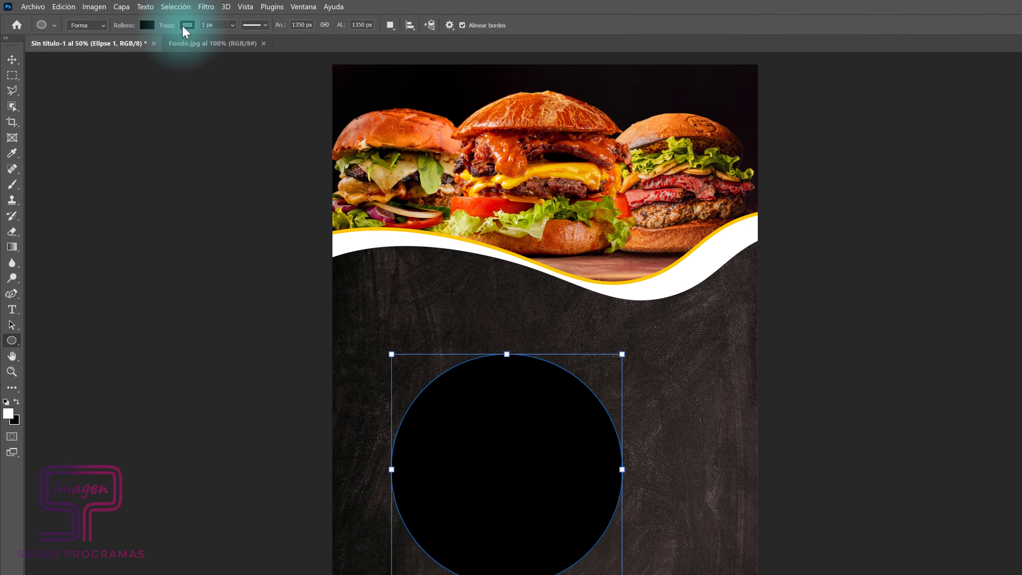
{"action": "left_click", "coordinate": [141, 20]}
{"action": "left_click", "coordinate": [120, 49]}
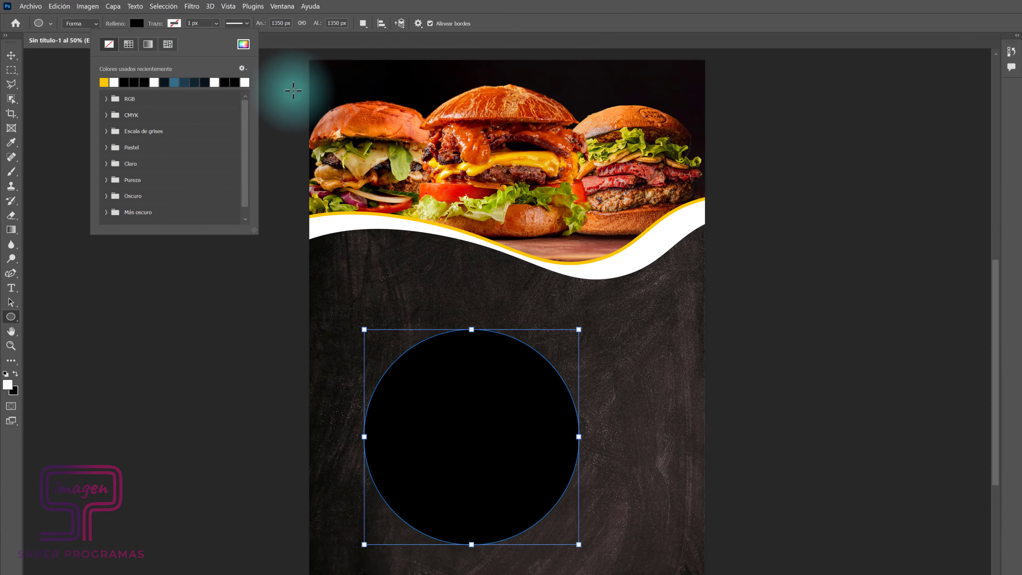
{"action": "key", "text": "v"}
{"action": "left_click", "coordinate": [245, 84]}
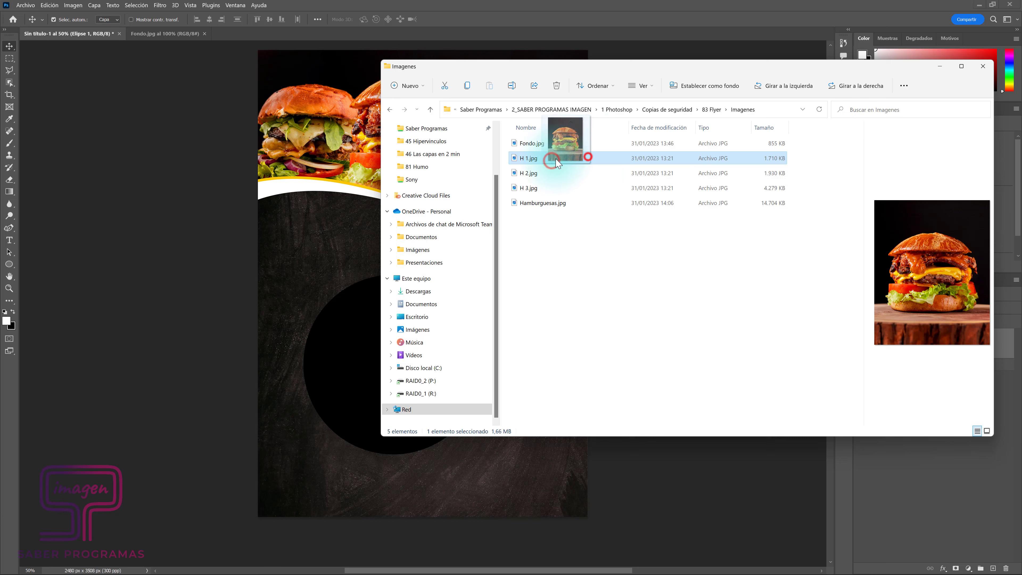
Step: Place H 1.jpg as a smart object, scaled to 1570 x 1970 px over the circle
{"action": "left_click_drag", "start_coordinate": [581, 155], "coordinate": [338, 310]}
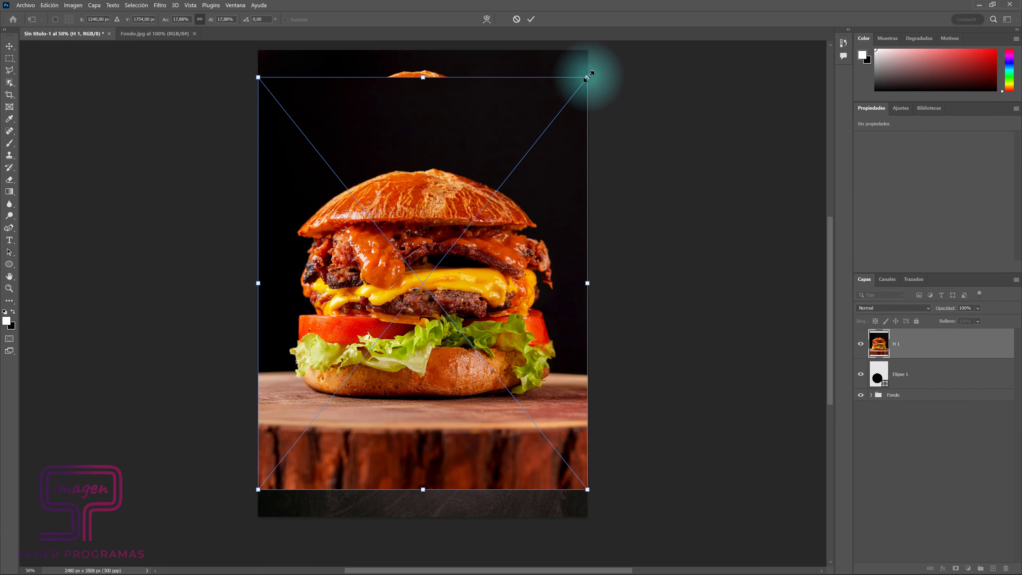
{"action": "left_click_drag", "start_coordinate": [587, 77], "coordinate": [436, 215]}
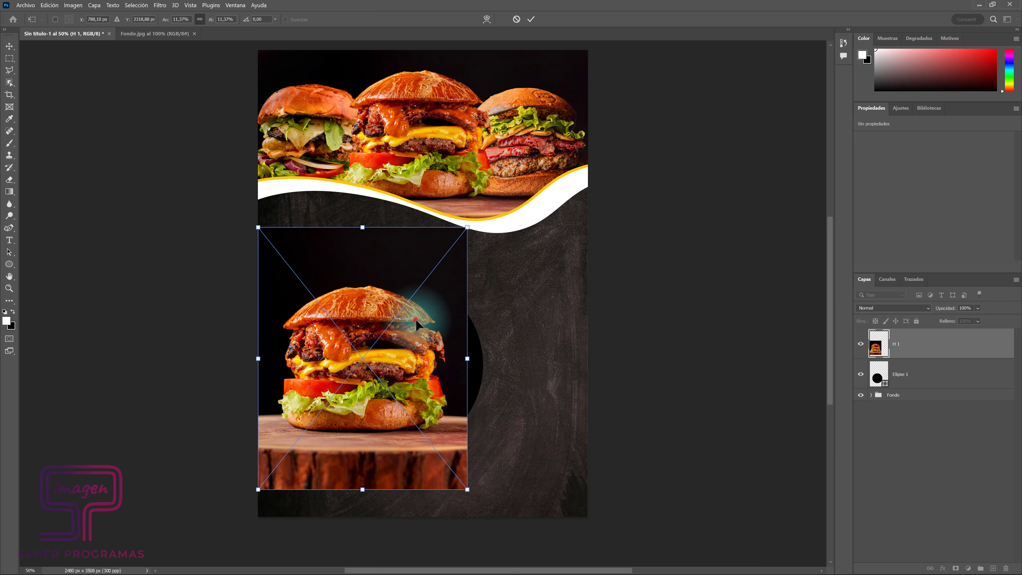
{"action": "left_click_drag", "start_coordinate": [415, 319], "coordinate": [449, 318]}
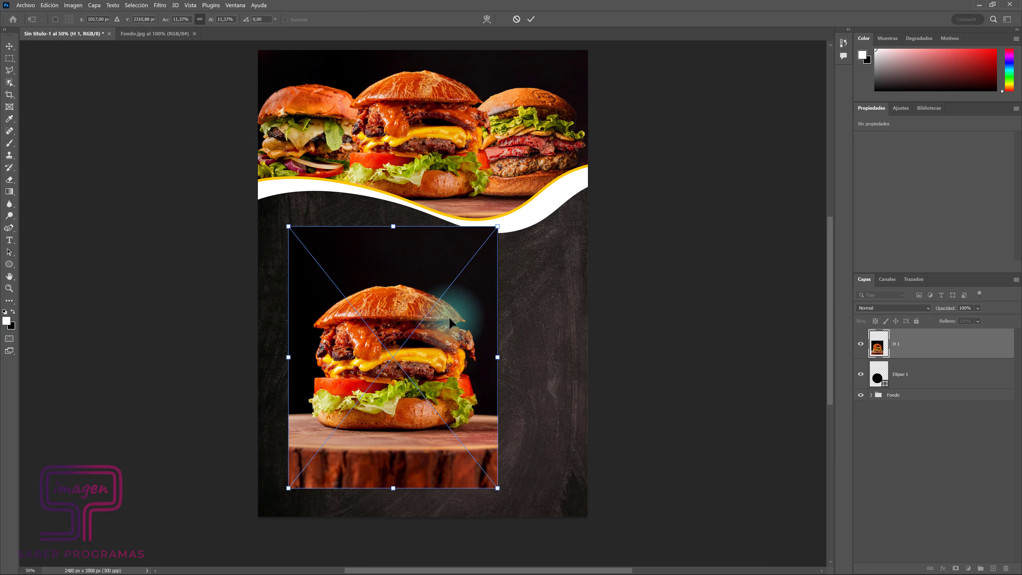
{"action": "key", "text": "Return"}
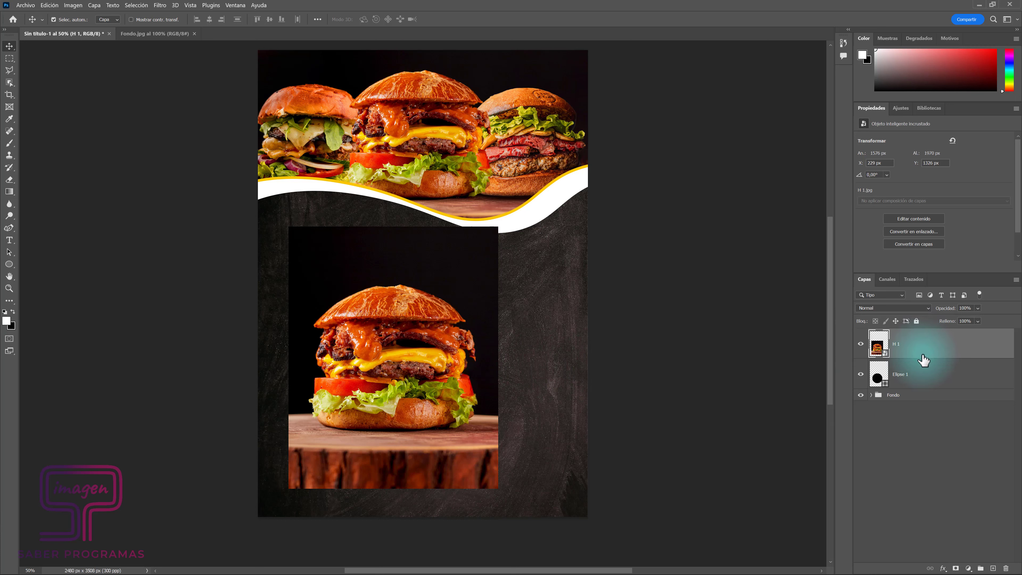
Step: Clip the H 1 burger photo into the Elipse 1 circle as a clipping mask
{"action": "key", "text": "alt"}
{"action": "left_click", "coordinate": [921, 354], "text": "alt"}
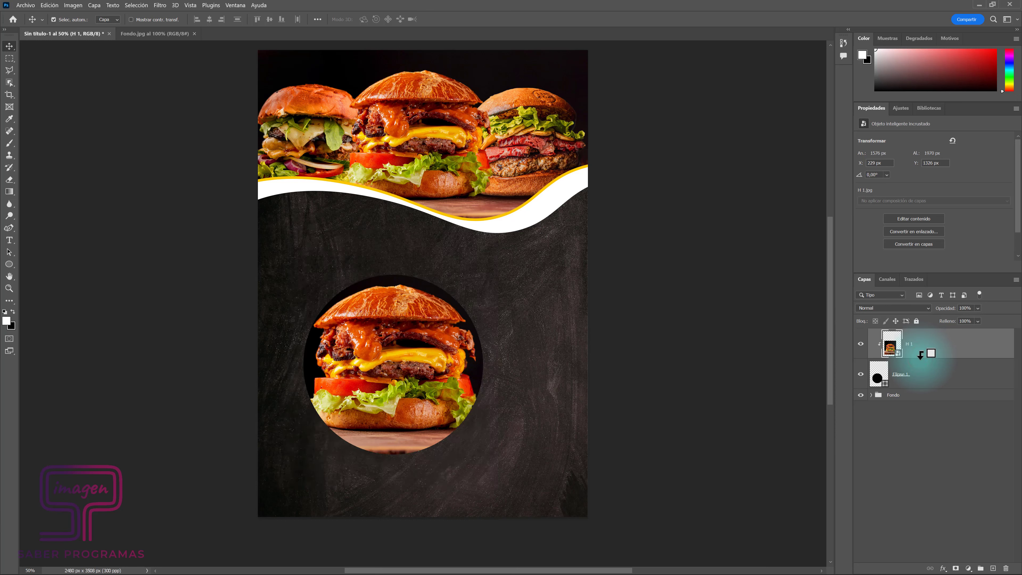
{"action": "left_click", "coordinate": [920, 354], "text": "alt"}
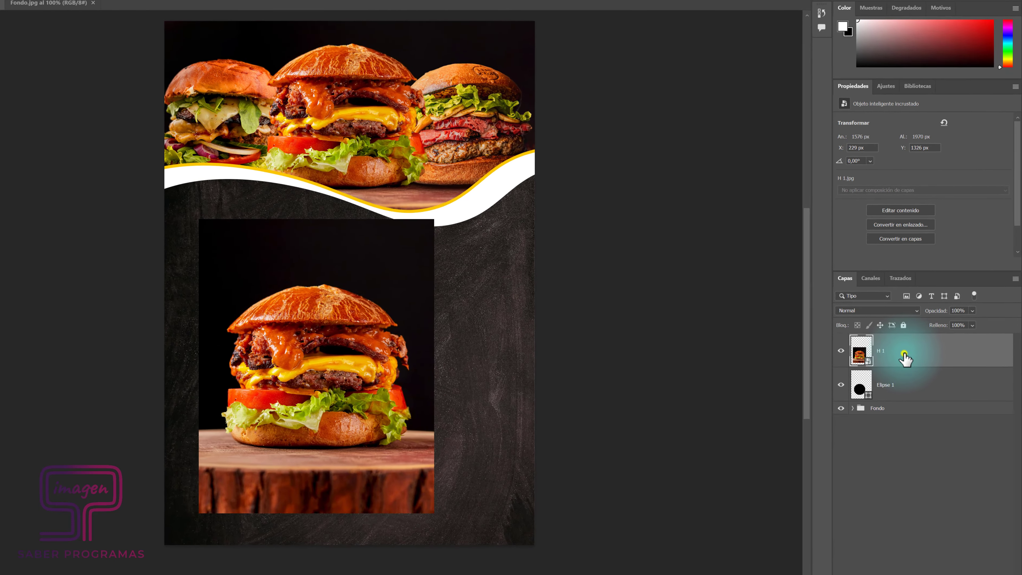
{"action": "right_click", "coordinate": [906, 356]}
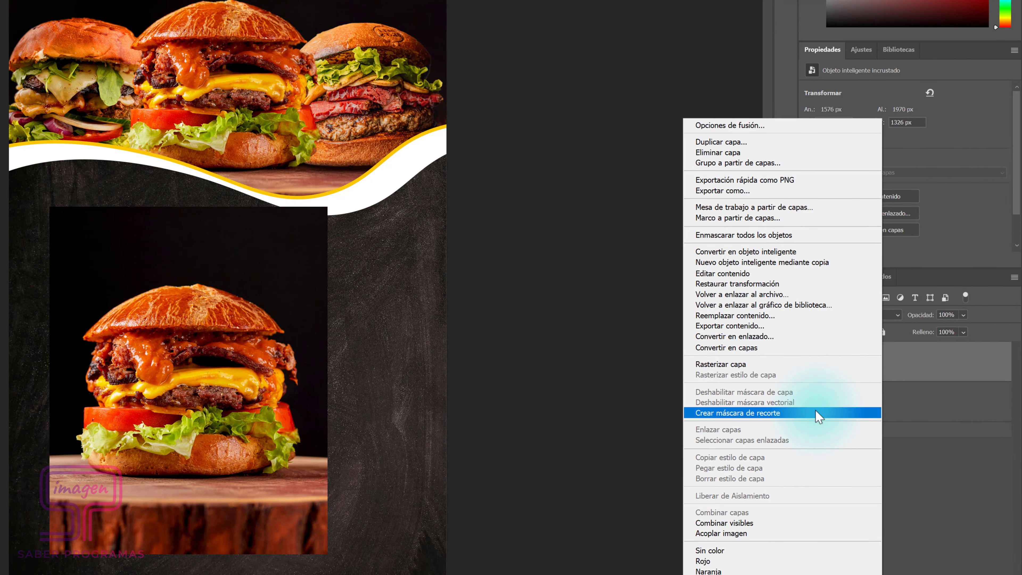
{"action": "left_click", "coordinate": [846, 392]}
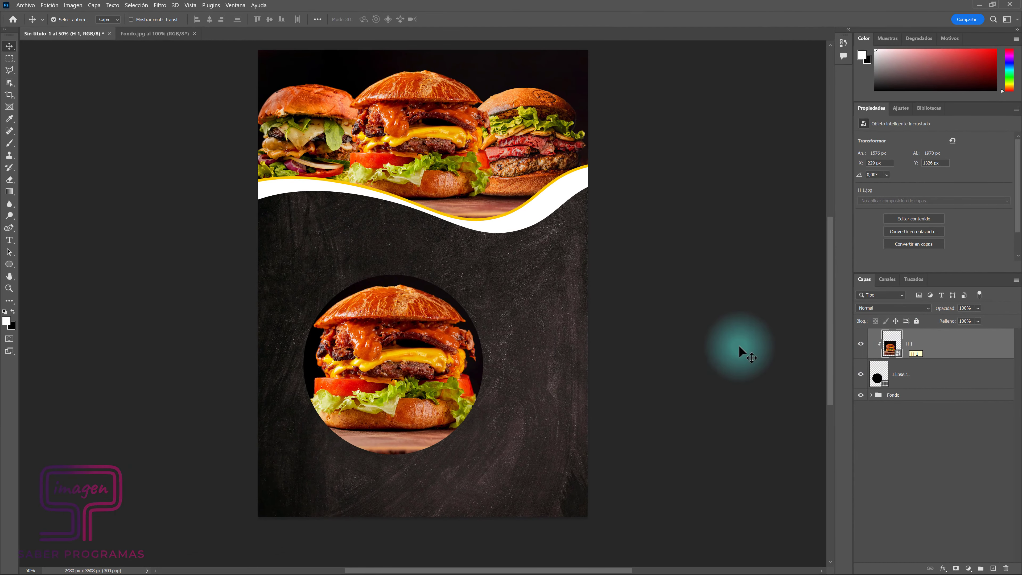
Step: Scale the clipped H 1 photo to 1350 x 1688 px and centre it in the circle
{"action": "key", "text": "ctrl"}
{"action": "key", "text": "ctrl+t"}
{"action": "left_click_drag", "start_coordinate": [498, 489], "coordinate": [483, 477]}
{"action": "key", "text": "Return"}
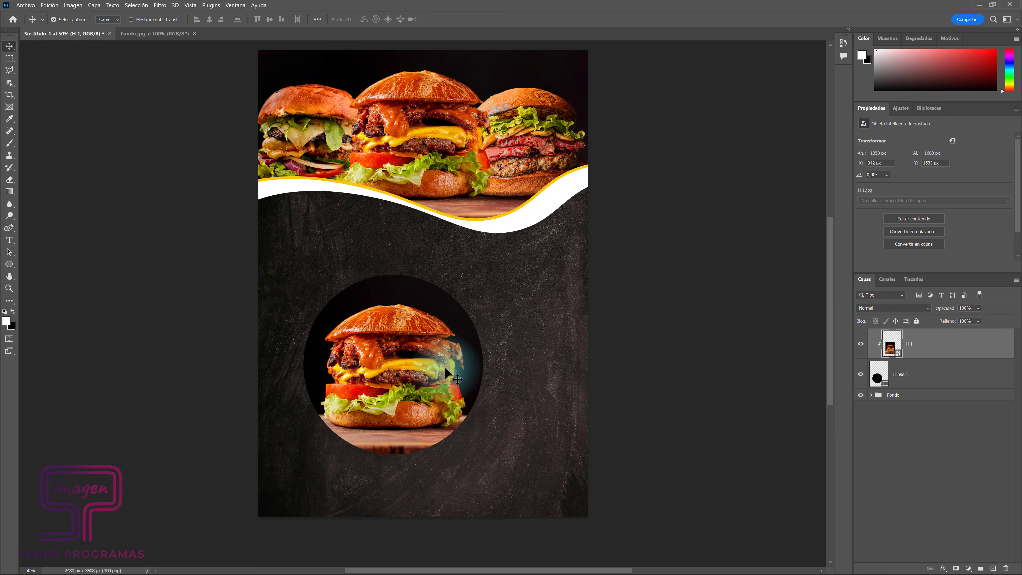
{"action": "left_click_drag", "start_coordinate": [410, 366], "coordinate": [409, 362]}
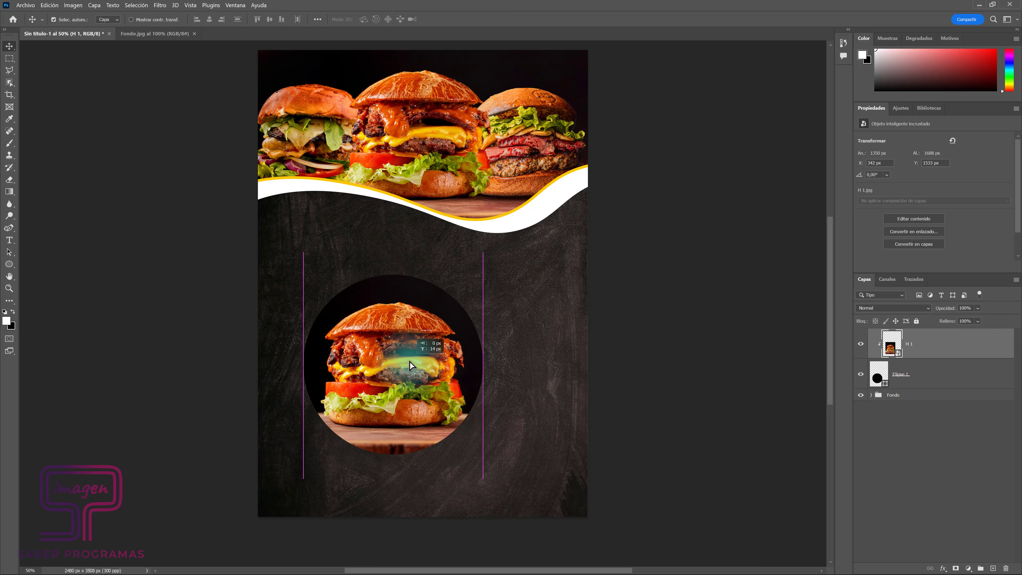
{"action": "left_click_drag", "start_coordinate": [410, 361], "coordinate": [409, 360]}
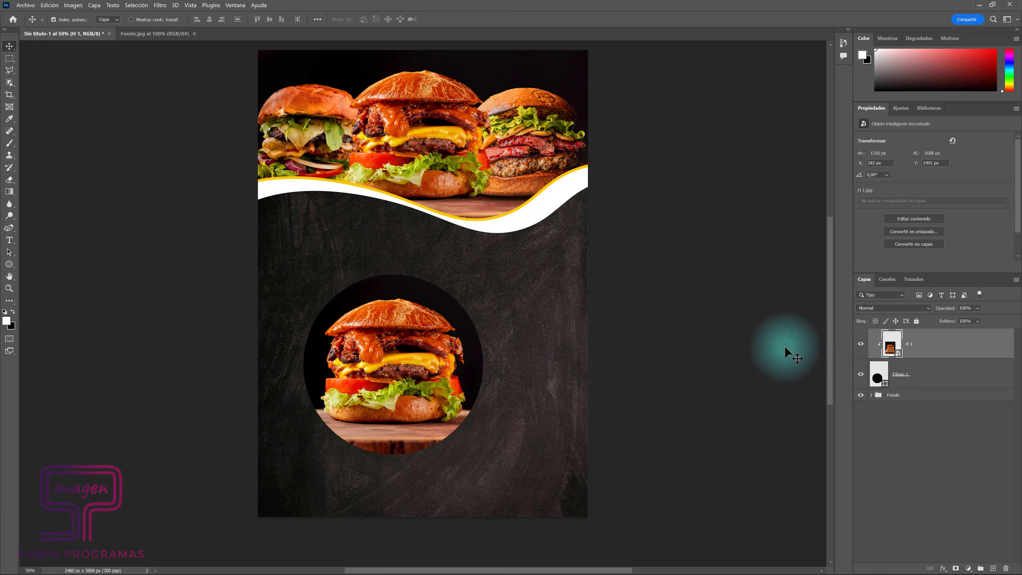
Step: Merge H 1 into Elipse 1 and shift the merged burger circle right to X 980 px
{"action": "left_click", "coordinate": [914, 381]}
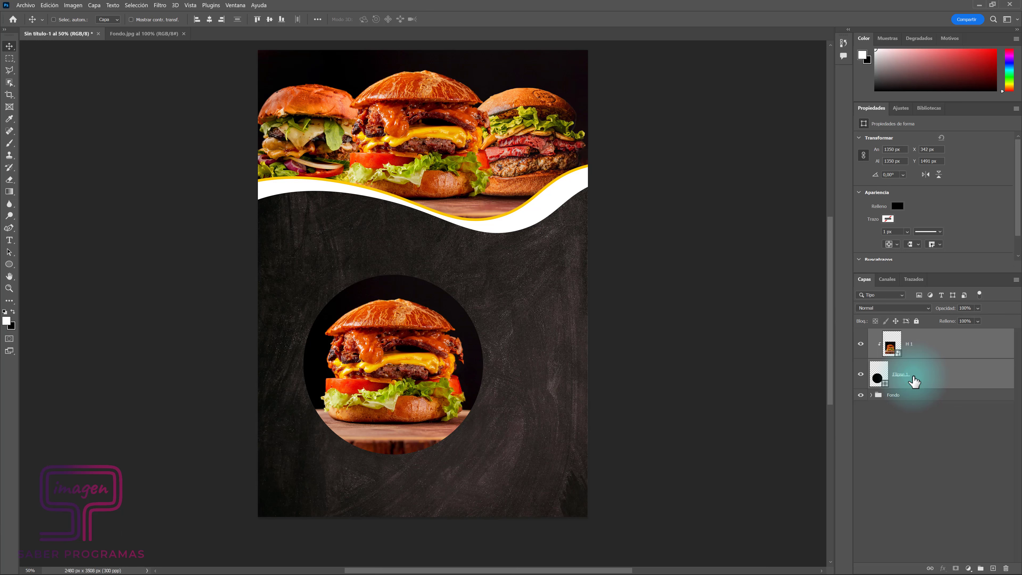
{"action": "key", "text": "ctrl+e"}
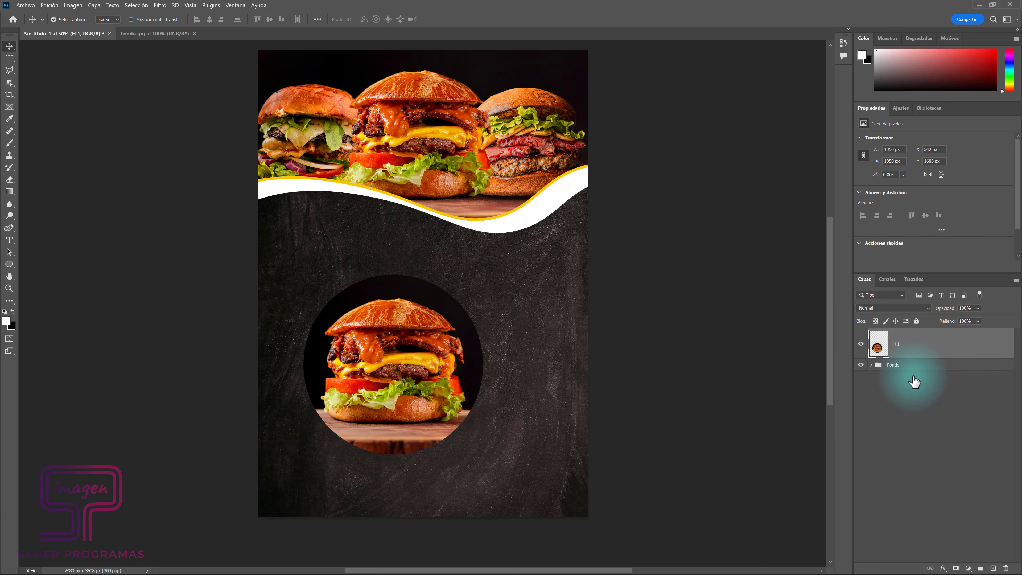
{"action": "left_click_drag", "start_coordinate": [429, 389], "coordinate": [510, 389]}
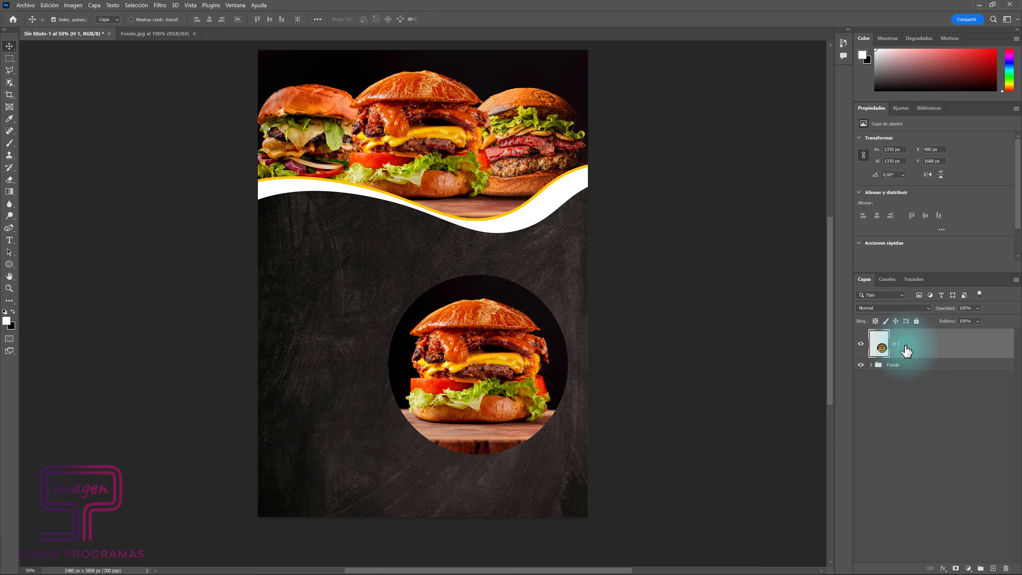
Step: Duplicate the burger circle to the left and place H 2.jpg scaled over the copy
{"action": "key", "text": "ctrl+j"}
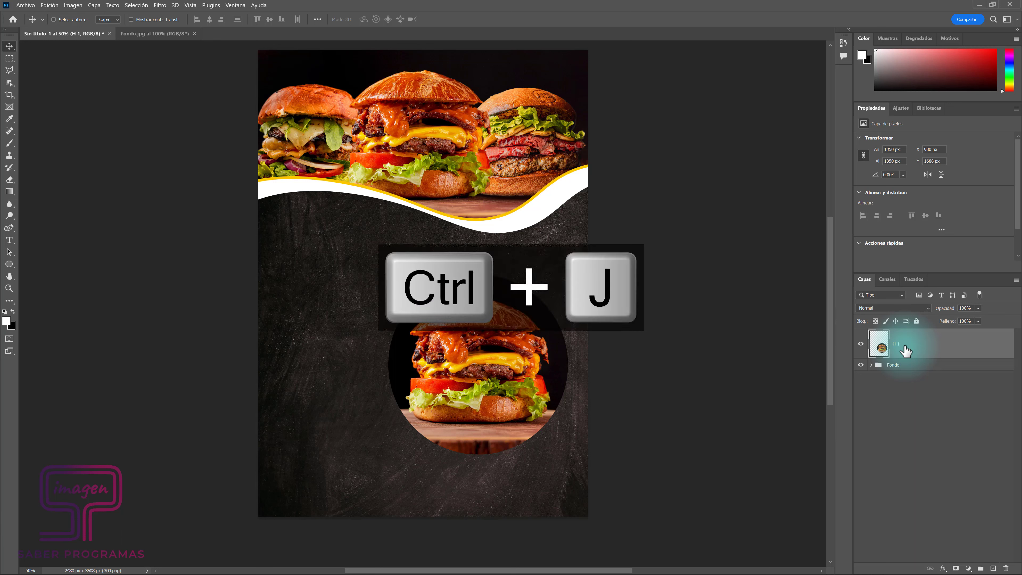
{"action": "left_click_drag", "start_coordinate": [492, 366], "coordinate": [383, 367]}
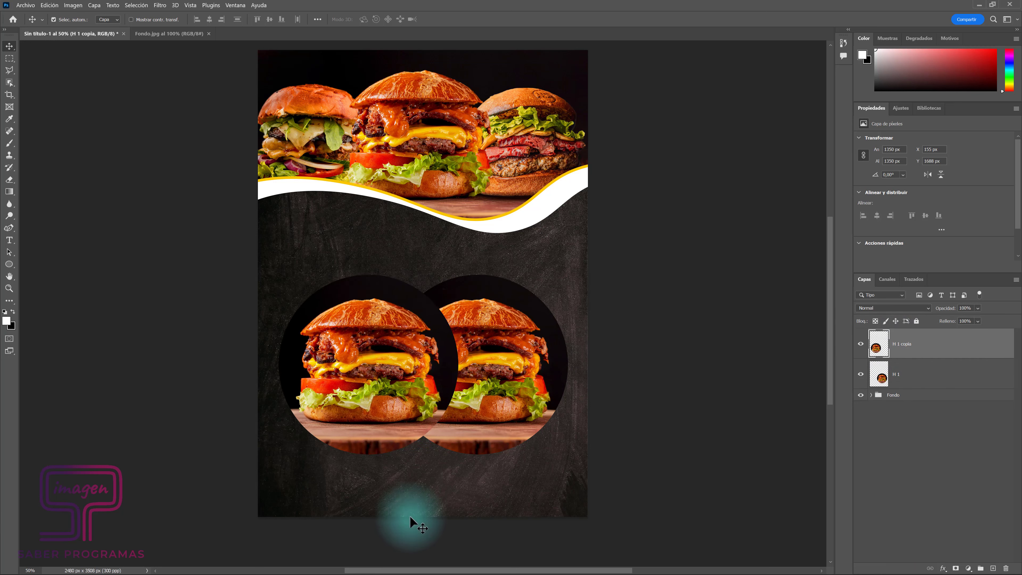
{"action": "left_click", "coordinate": [478, 565]}
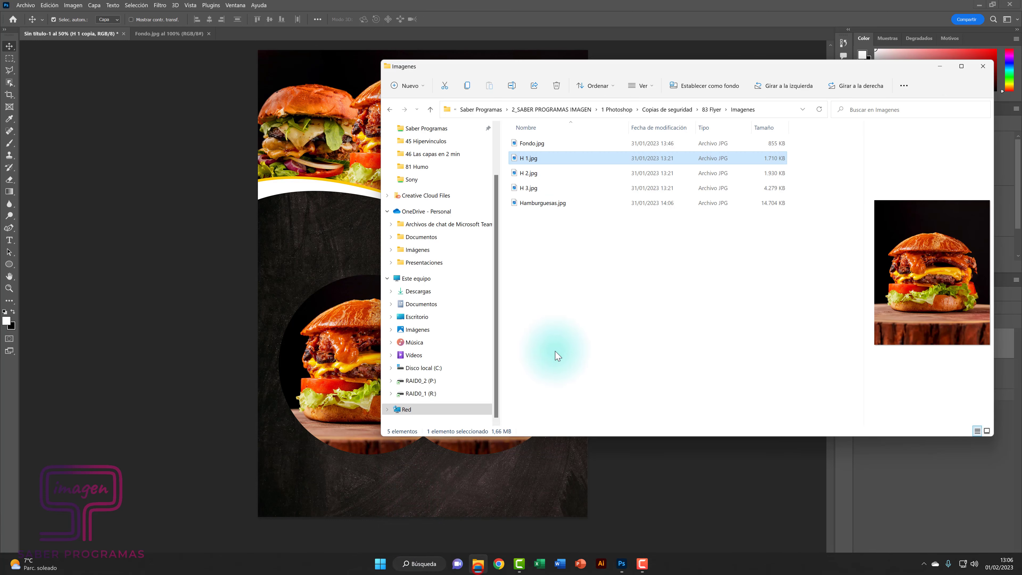
{"action": "left_click", "coordinate": [538, 171]}
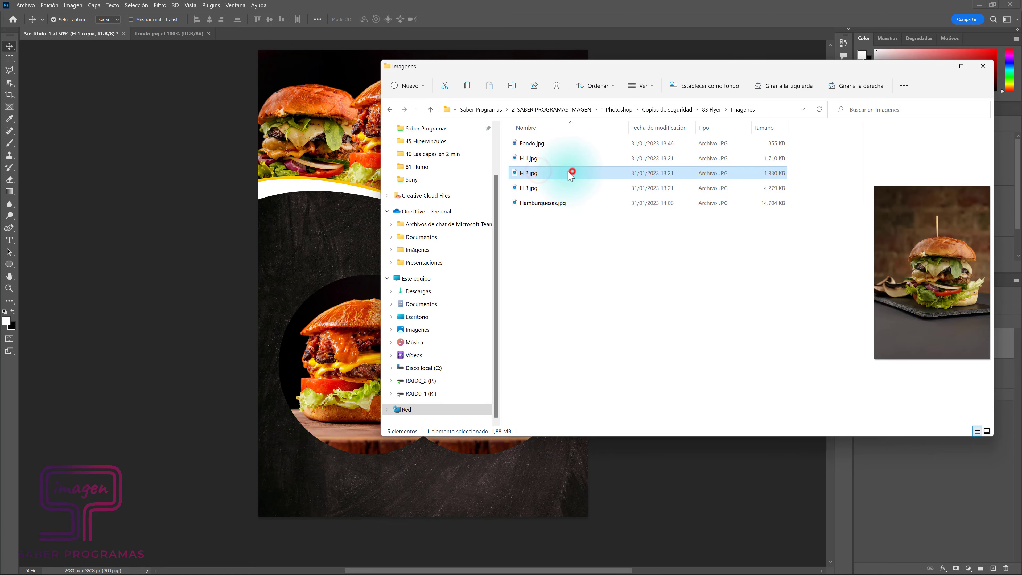
{"action": "left_click_drag", "start_coordinate": [572, 174], "coordinate": [341, 358]}
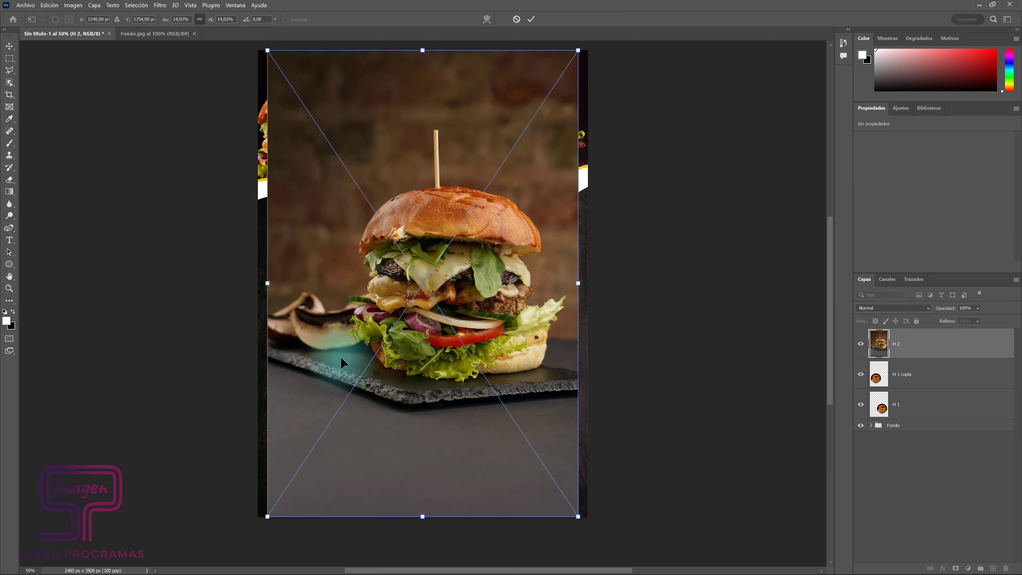
{"action": "left_click_drag", "start_coordinate": [579, 48], "coordinate": [473, 208]}
{"action": "left_click_drag", "start_coordinate": [266, 517], "coordinate": [261, 528]}
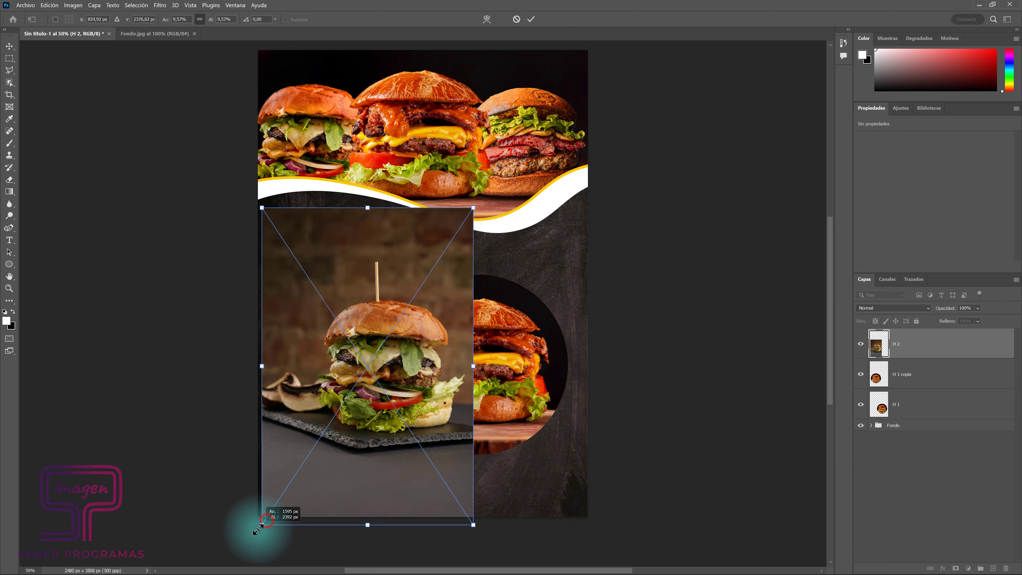
{"action": "left_click_drag", "start_coordinate": [360, 406], "coordinate": [344, 418]}
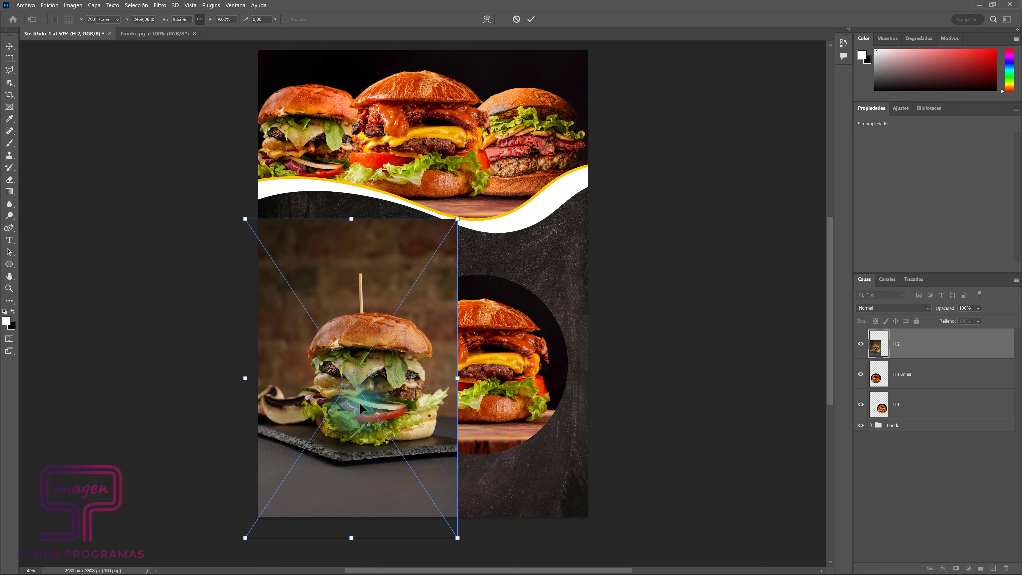
{"action": "key", "text": "Return"}
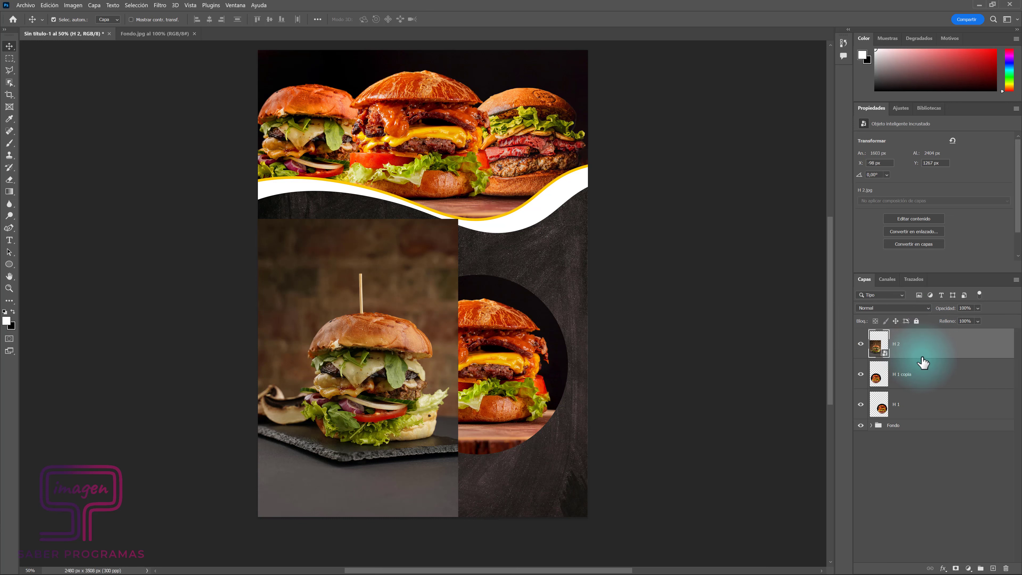
Step: Clip H 2 into the left circle, reposition it, and merge them into one layer
{"action": "key", "text": "alt"}
{"action": "left_click", "coordinate": [923, 356], "text": "alt"}
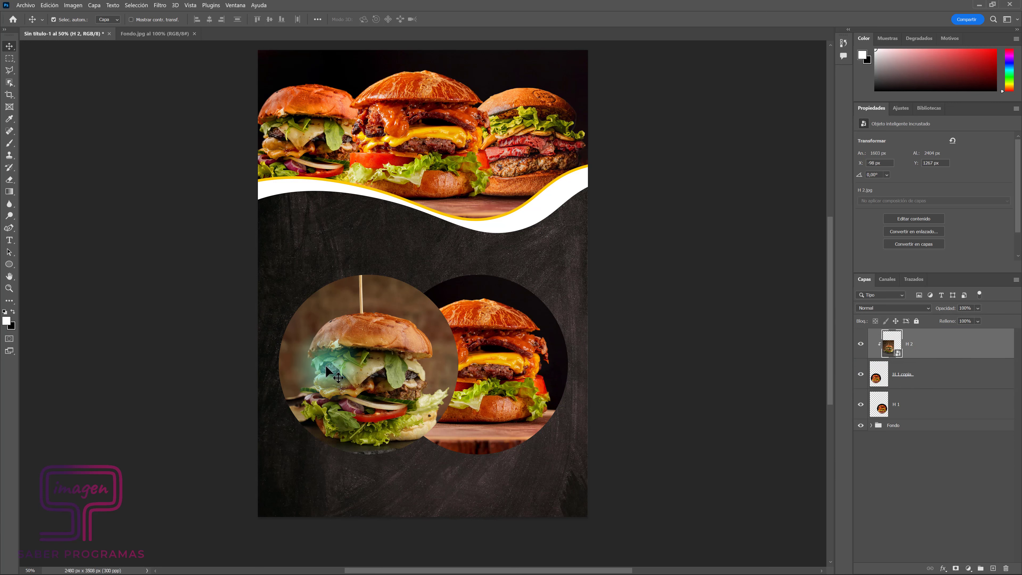
{"action": "mouse_move", "coordinate": [325, 365]}
{"action": "left_mouse_down"}
{"action": "mouse_move", "coordinate": [344, 367]}
{"action": "mouse_move", "coordinate": [344, 352]}
{"action": "left_mouse_up"}
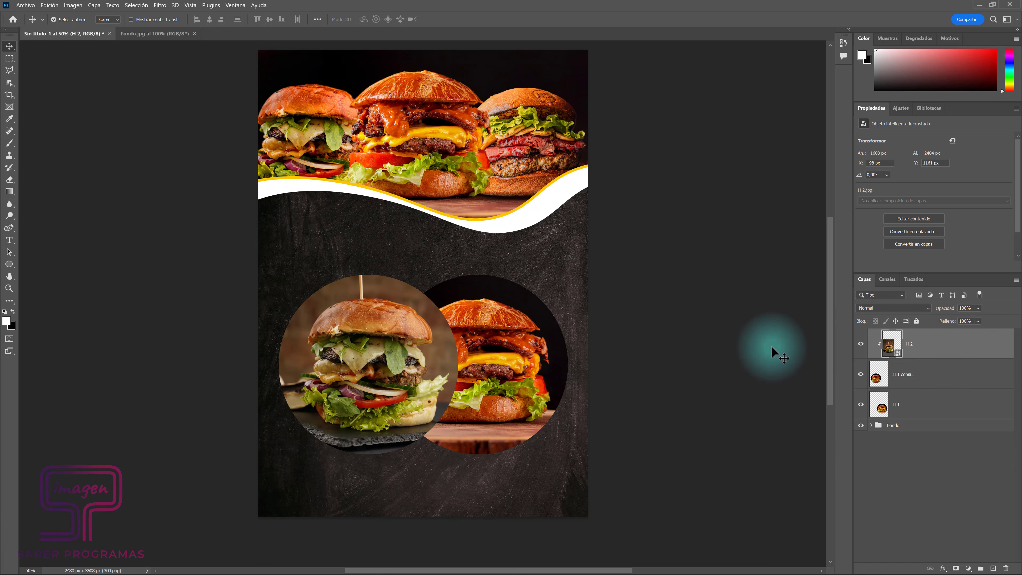
{"action": "left_click", "coordinate": [911, 376], "text": "shift"}
{"action": "key", "text": "ctrl+e"}
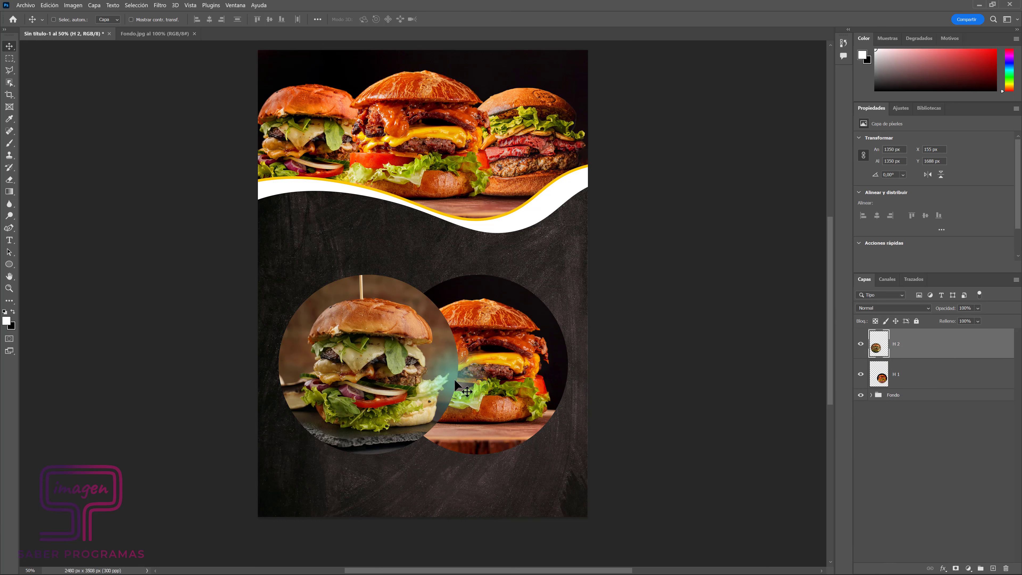
Step: Duplicate the H 2 circle down and right, and place H 3.jpg over the copy
{"action": "key", "text": "ctrl+j"}
{"action": "mouse_move", "coordinate": [384, 379]}
{"action": "left_mouse_down"}
{"action": "mouse_move", "coordinate": [413, 380]}
{"action": "mouse_move", "coordinate": [459, 496]}
{"action": "left_mouse_up"}
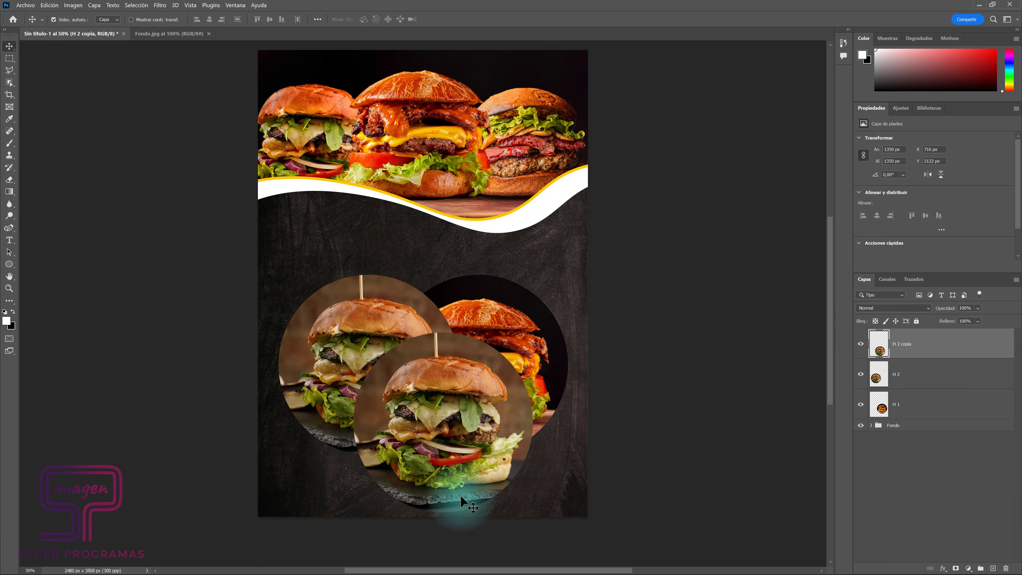
{"action": "left_click", "coordinate": [480, 563]}
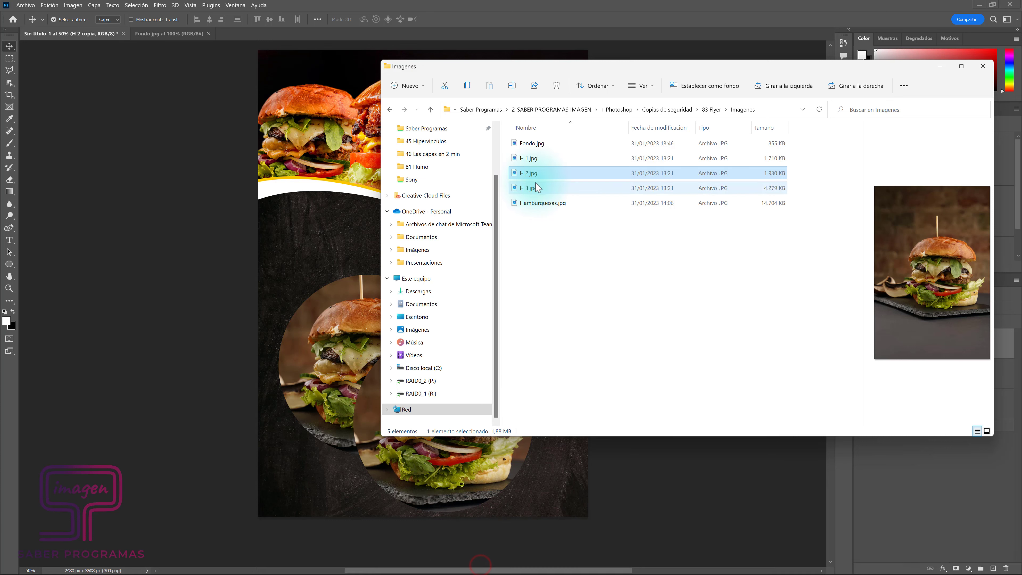
{"action": "left_click_drag", "start_coordinate": [571, 187], "coordinate": [351, 371]}
{"action": "left_click_drag", "start_coordinate": [449, 285], "coordinate": [470, 423]}
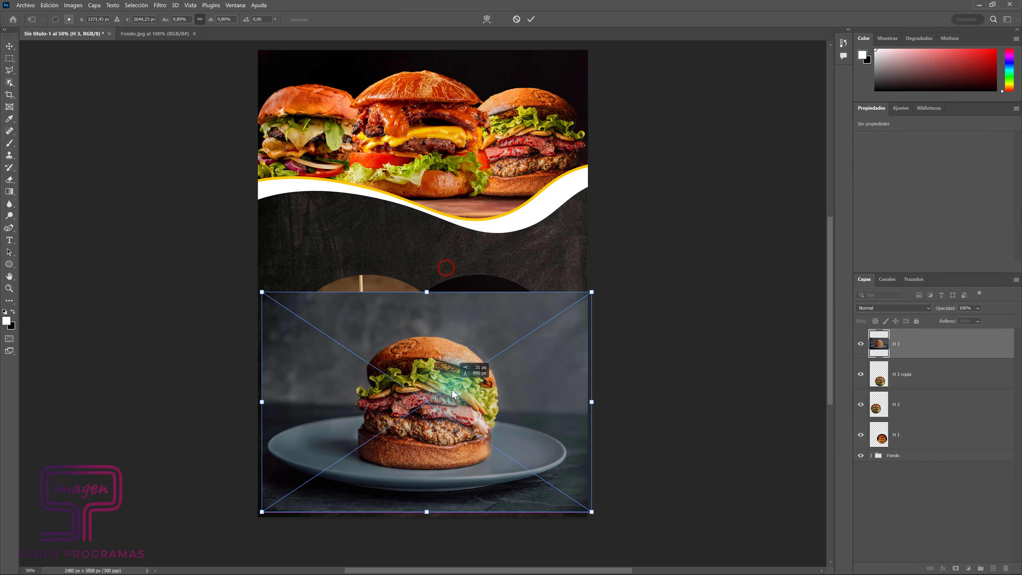
{"action": "left_click_drag", "start_coordinate": [447, 312], "coordinate": [443, 304]}
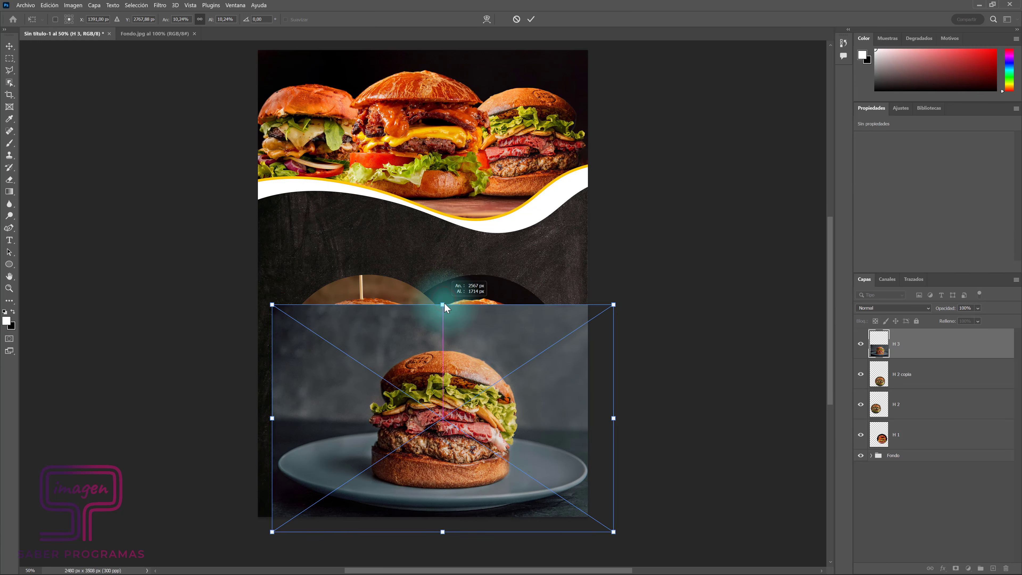
{"action": "key", "text": "Return"}
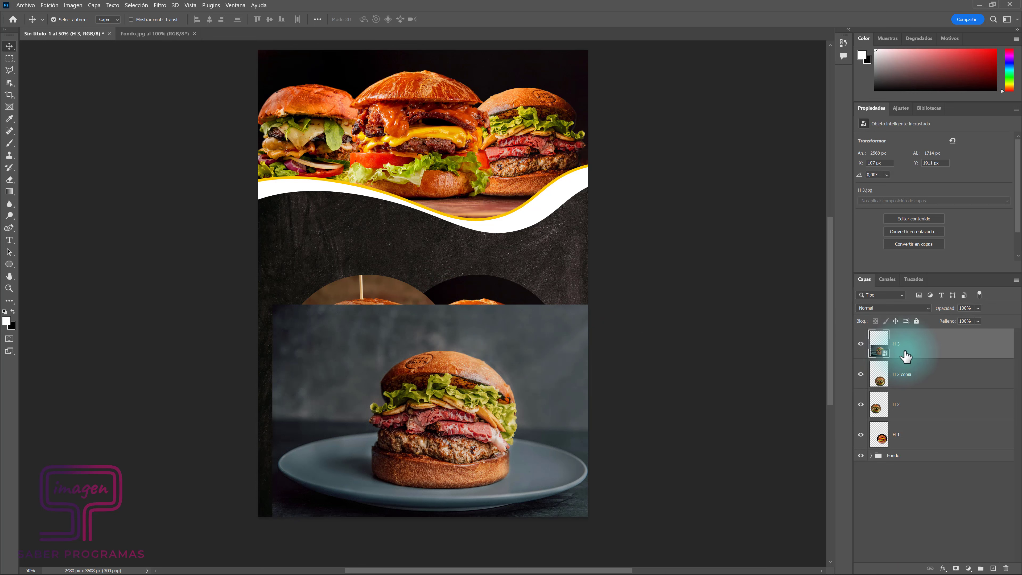
Step: Clip H 3 into the third circle, resize it inside, and merge them into one layer
{"action": "left_click", "coordinate": [921, 354], "text": "alt"}
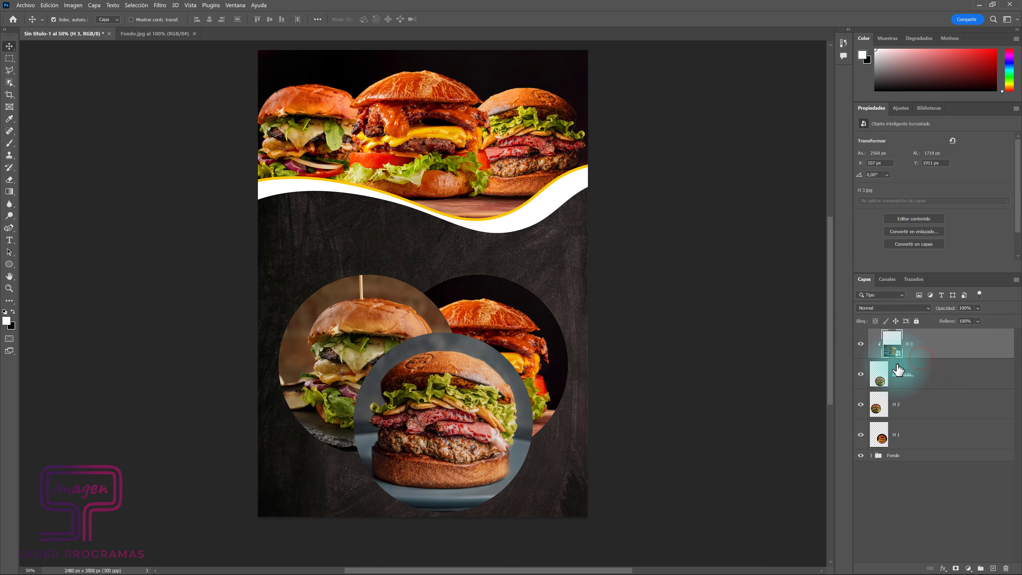
{"action": "key", "text": "ctrl+t"}
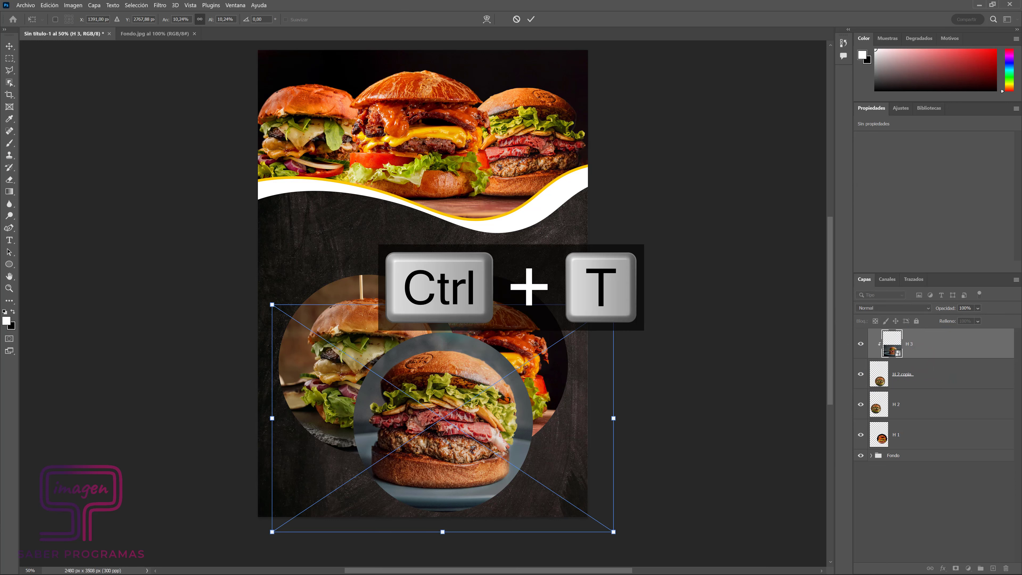
{"action": "left_click_drag", "start_coordinate": [445, 306], "coordinate": [446, 323]}
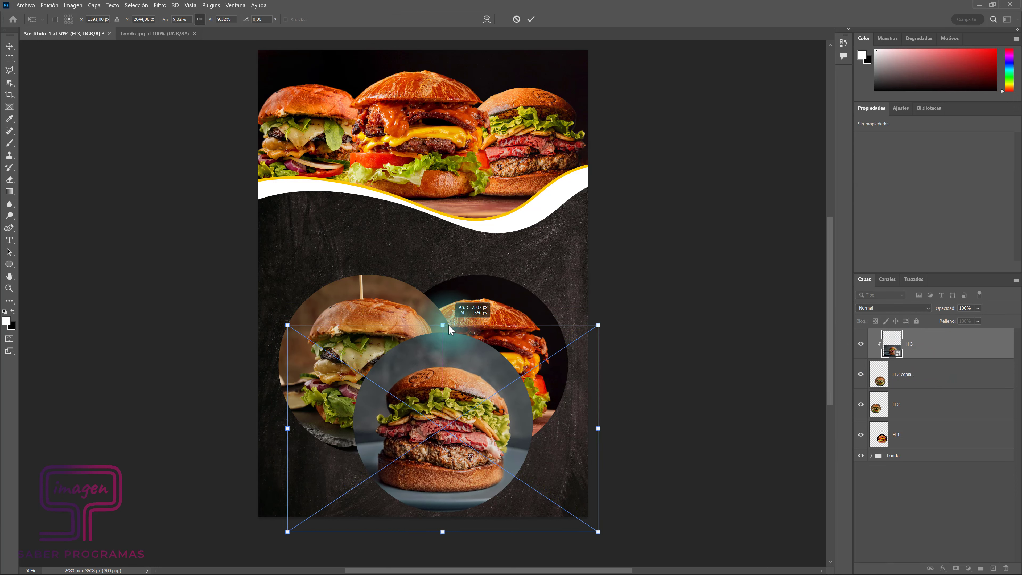
{"action": "left_click_drag", "start_coordinate": [434, 405], "coordinate": [443, 415]}
{"action": "key", "text": "Return"}
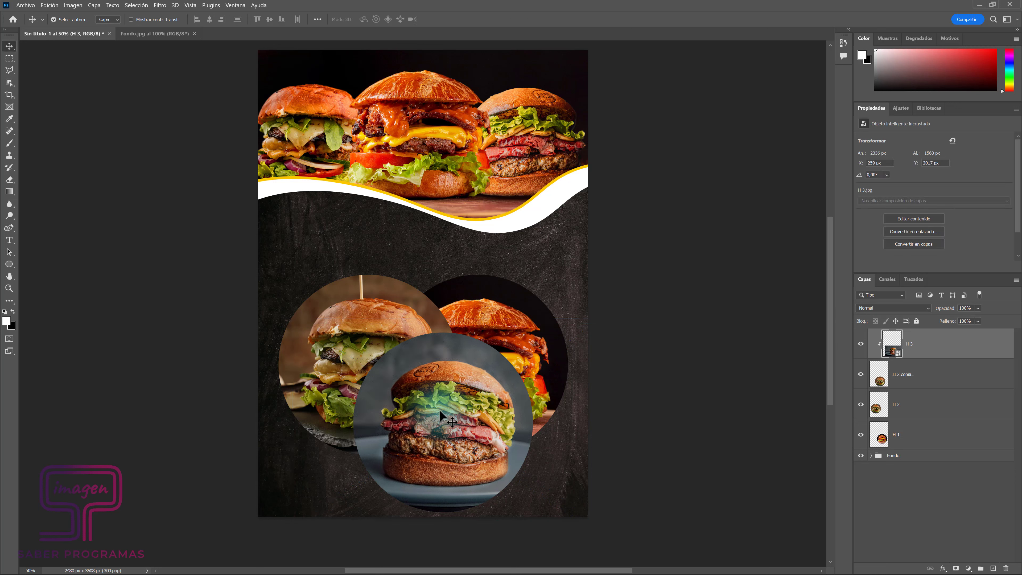
{"action": "left_click", "coordinate": [917, 379], "text": "ctrl"}
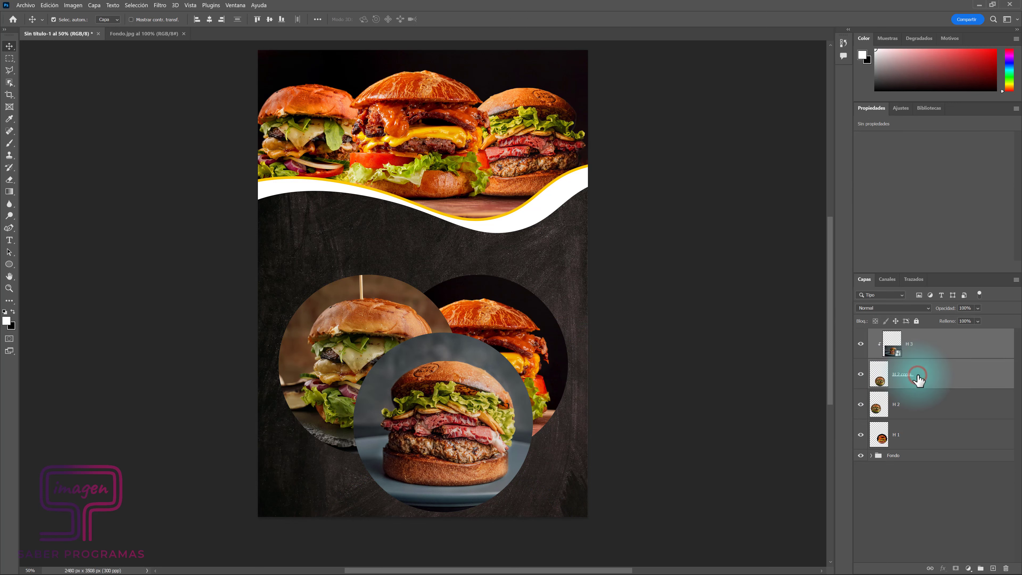
{"action": "key", "text": "ctrl+e"}
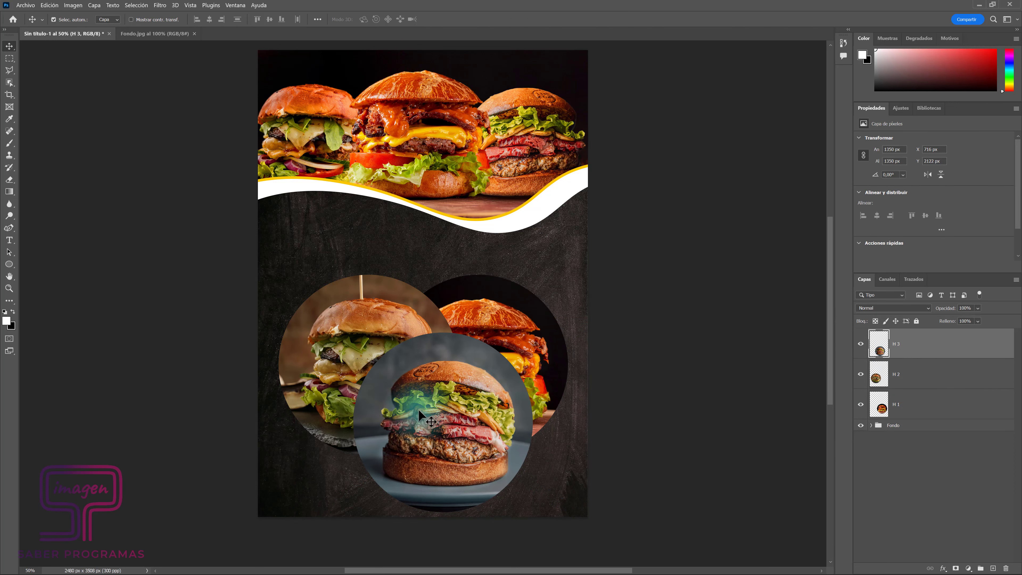
Step: Rearrange the three burger circles on the flyer
{"action": "left_click_drag", "start_coordinate": [429, 414], "coordinate": [329, 424]}
{"action": "left_click_drag", "start_coordinate": [342, 314], "coordinate": [357, 282]}
{"action": "left_click_drag", "start_coordinate": [505, 382], "coordinate": [541, 419]}
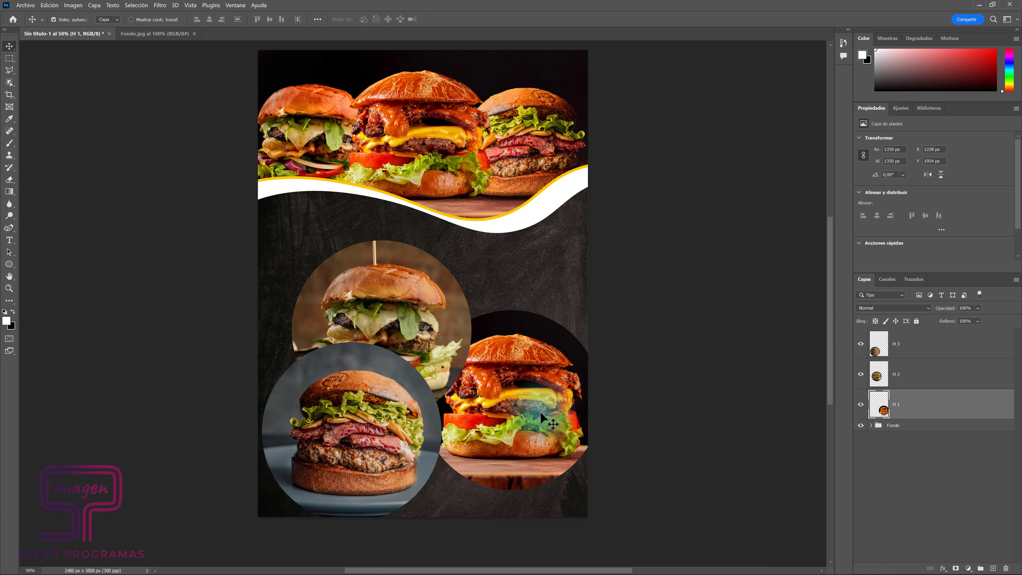
Step: Convert H 1, H 2 and H 3 to smart objects and scale them together to about 79%
{"action": "left_click", "coordinate": [910, 405]}
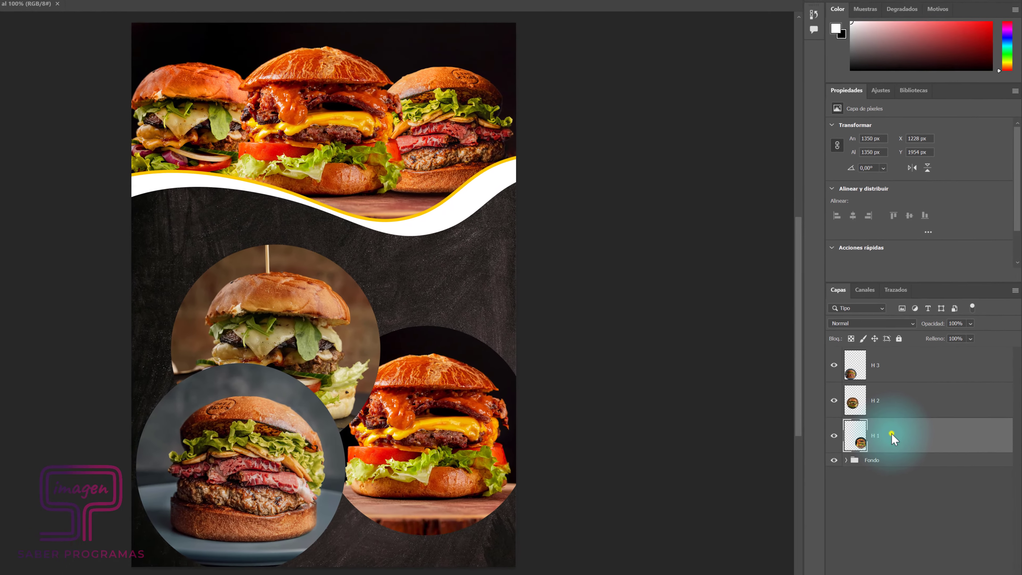
{"action": "right_click", "coordinate": [909, 404]}
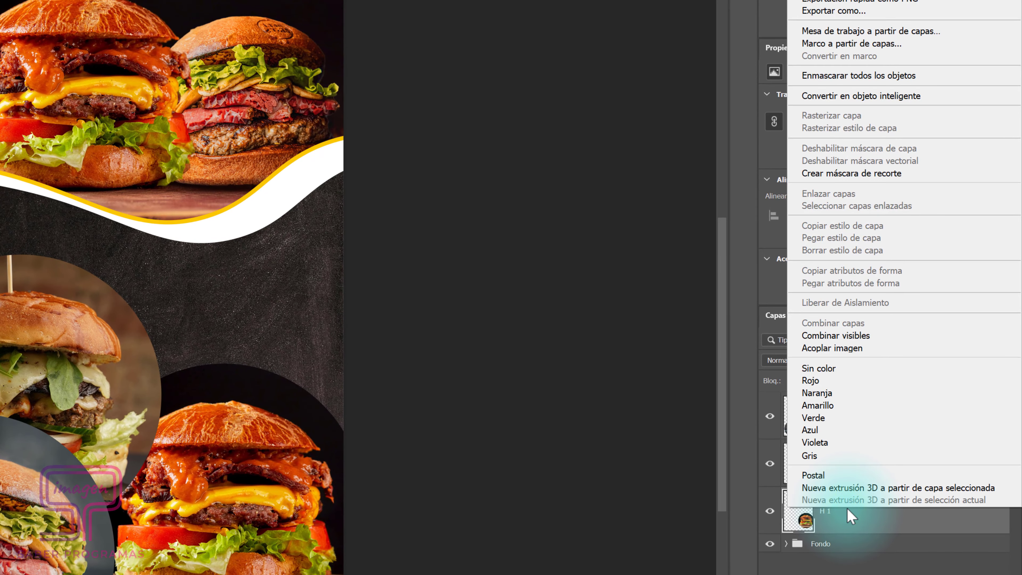
{"action": "left_click", "coordinate": [859, 97]}
{"action": "right_click", "coordinate": [847, 460]}
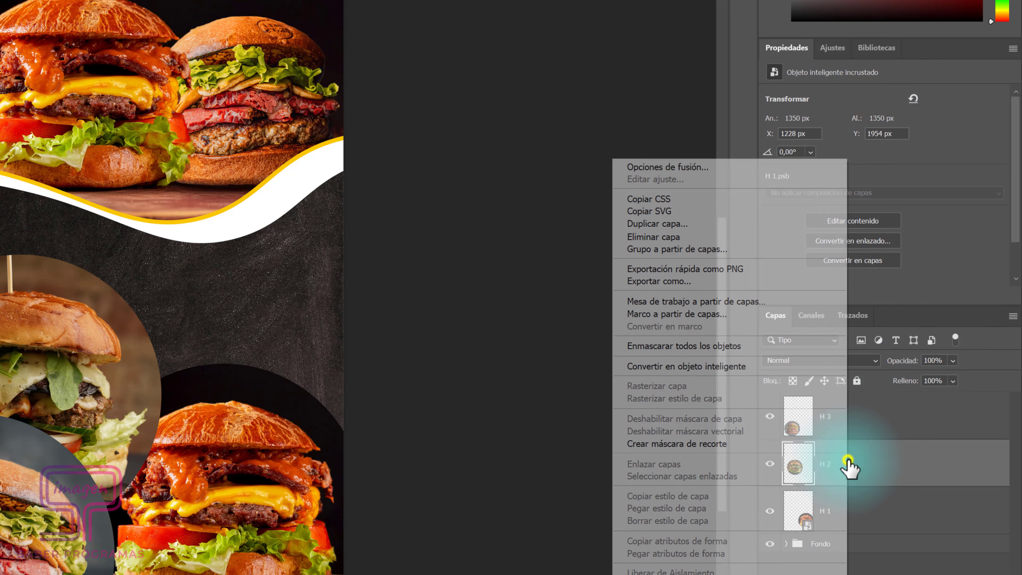
{"action": "left_click", "coordinate": [744, 366]}
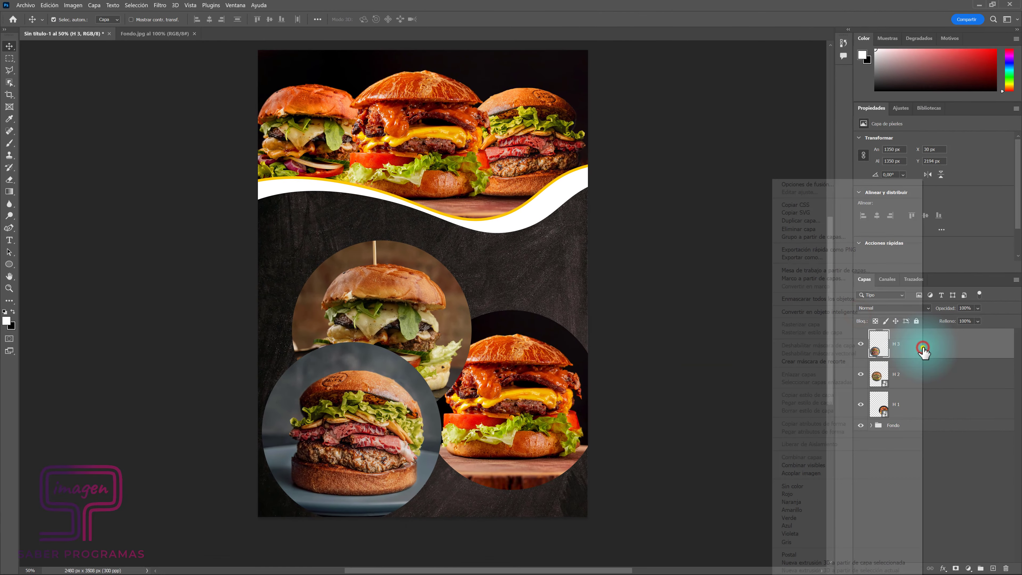
{"action": "right_click", "coordinate": [921, 347]}
{"action": "left_click", "coordinate": [836, 312]}
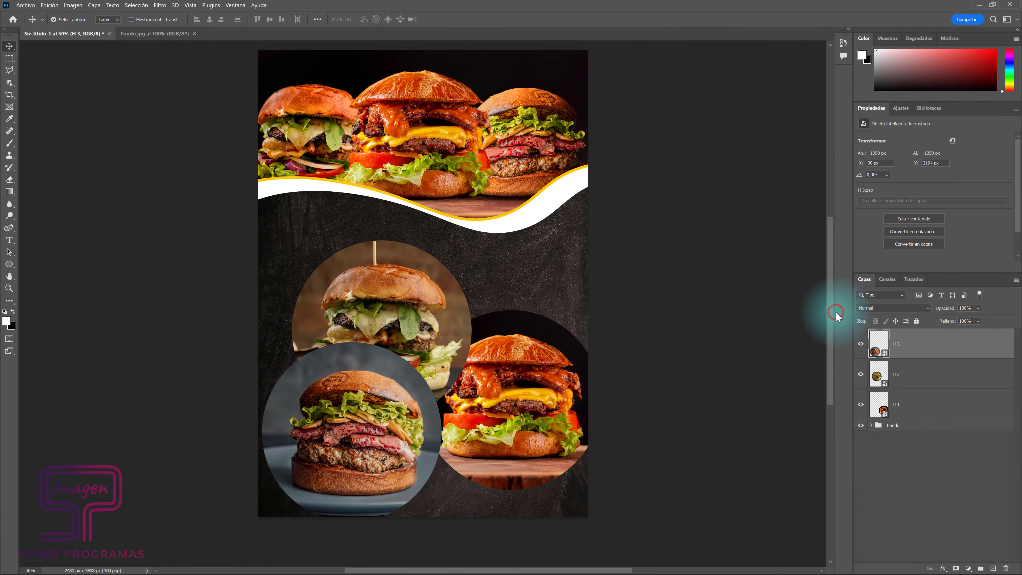
{"action": "left_click", "coordinate": [921, 404], "text": "shift"}
{"action": "key", "text": "ctrl+t"}
Step: Scale the three circles down to about 74% and arrange them in a row
{"action": "left_click_drag", "start_coordinate": [602, 240], "coordinate": [535, 305]}
{"action": "left_click_drag", "start_coordinate": [462, 398], "coordinate": [486, 373]}
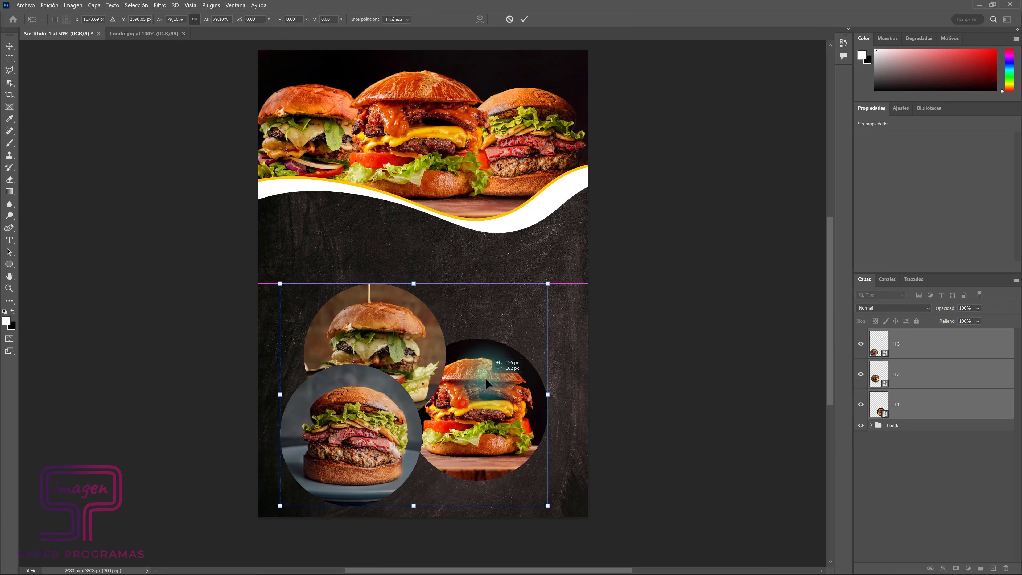
{"action": "left_click_drag", "start_coordinate": [555, 270], "coordinate": [537, 284]}
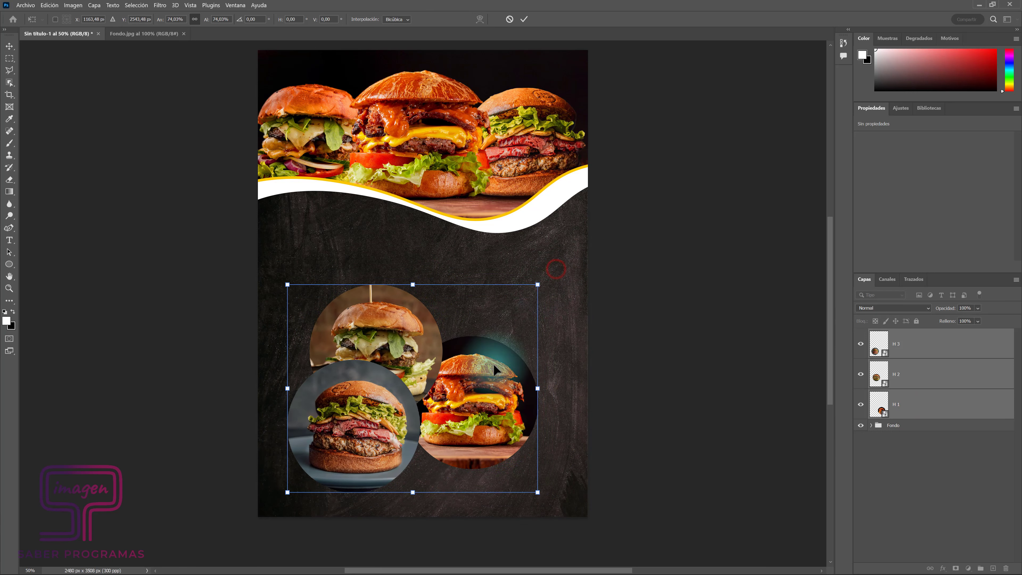
{"action": "key", "text": "Return"}
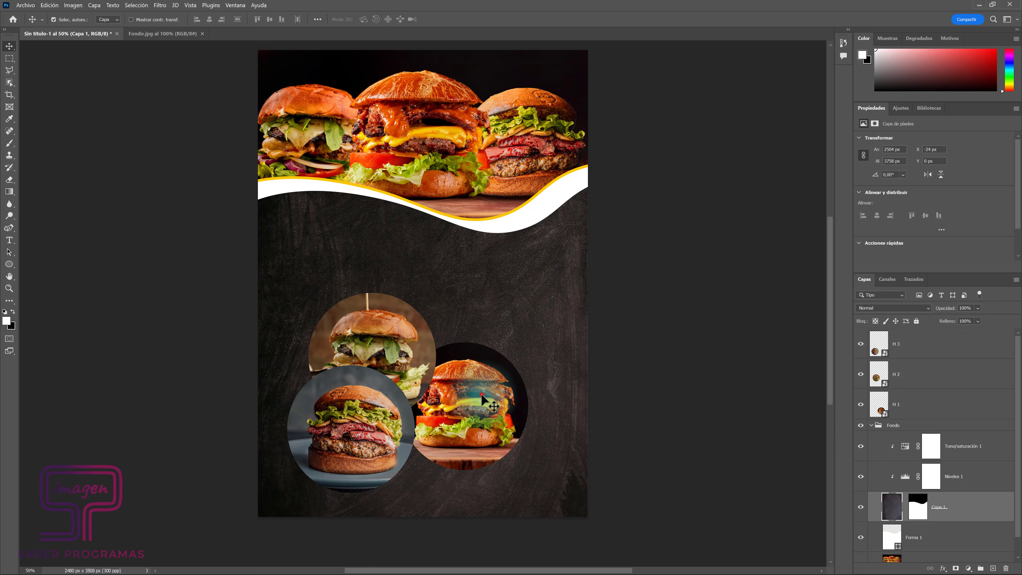
{"action": "left_click_drag", "start_coordinate": [481, 393], "coordinate": [529, 375]}
{"action": "left_click_drag", "start_coordinate": [366, 425], "coordinate": [436, 393]}
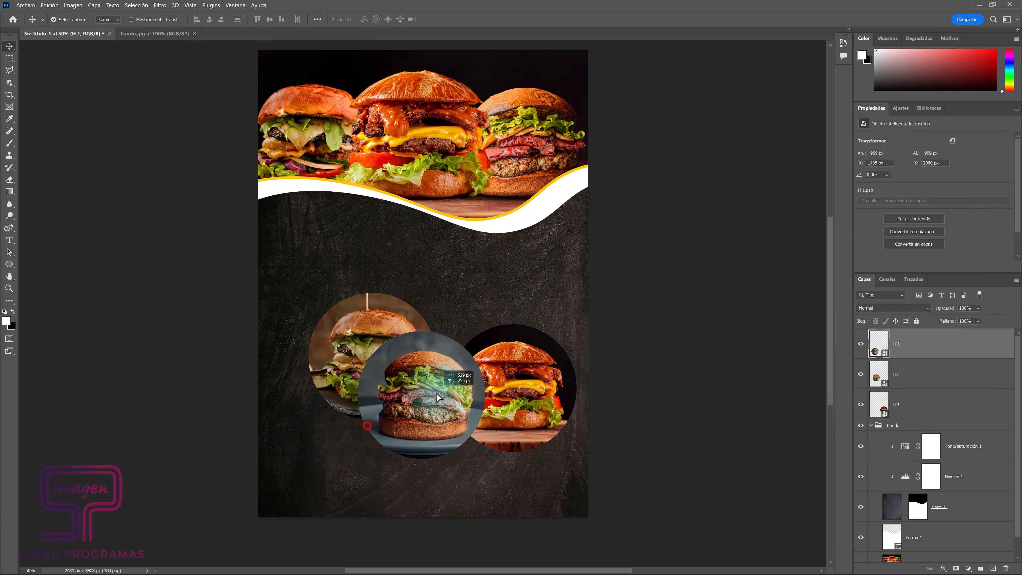
{"action": "mouse_move", "coordinate": [352, 325]}
{"action": "left_mouse_down"}
{"action": "mouse_move", "coordinate": [320, 360]}
{"action": "mouse_move", "coordinate": [302, 360]}
{"action": "left_mouse_up"}
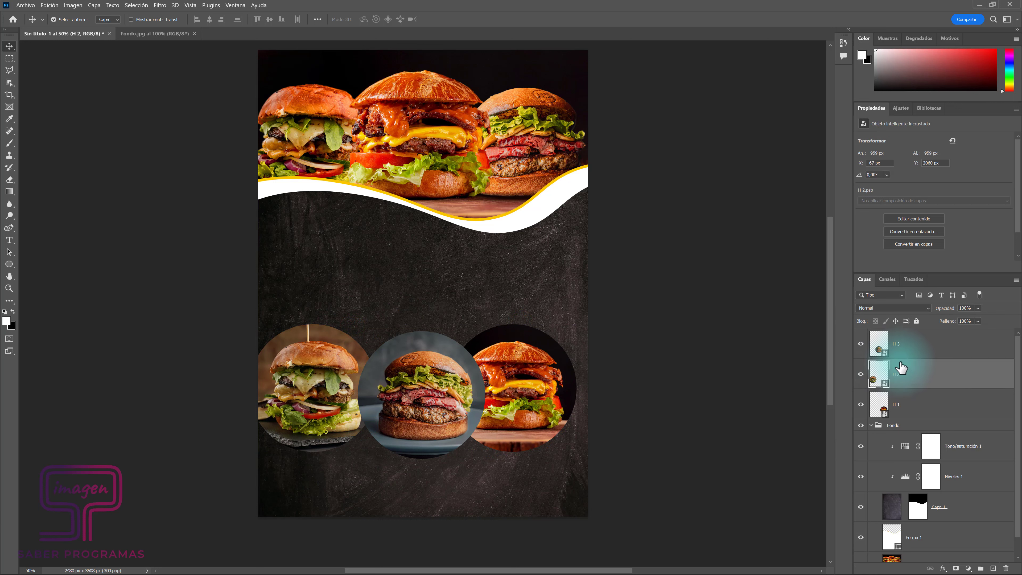
Step: Distribute H 1, H 2 and H 3 evenly in the horizontal direction
{"action": "left_click", "coordinate": [914, 348]}
{"action": "left_click", "coordinate": [920, 410], "text": "shift"}
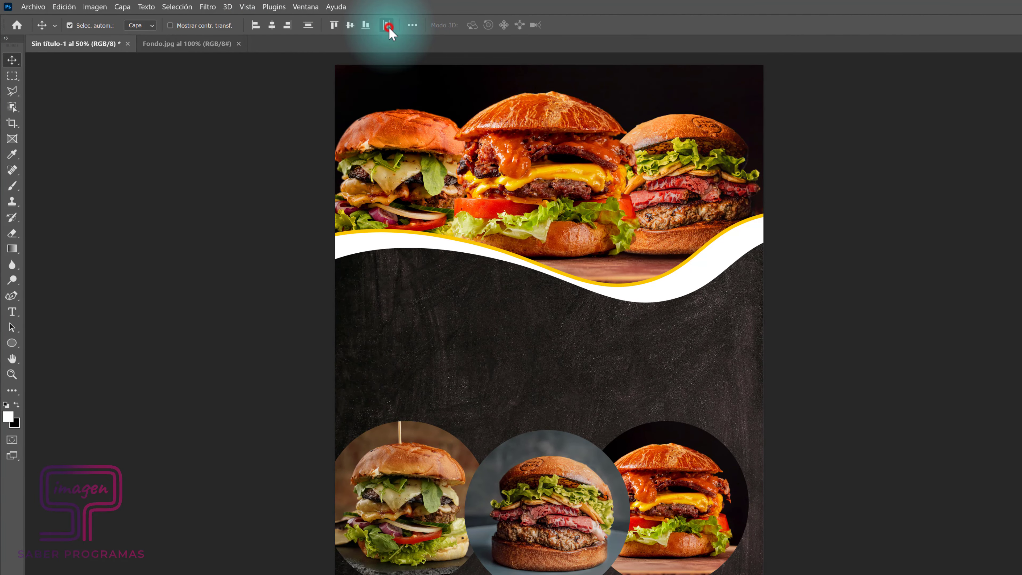
{"action": "left_click", "coordinate": [388, 26]}
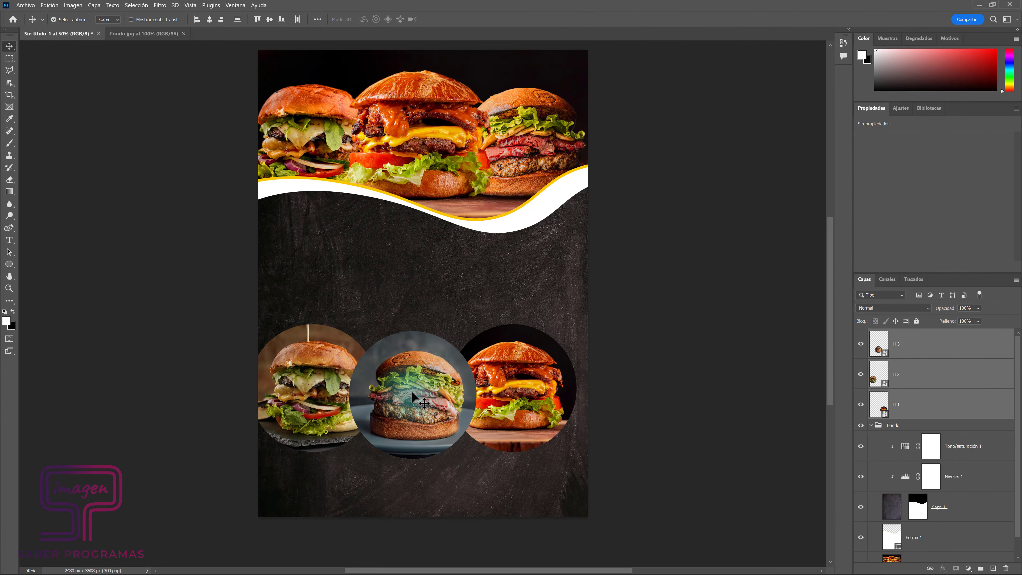
Step: Shrink the row to about 89%, centre it on the page, and align vertical centres
{"action": "key", "text": "ctrl+t"}
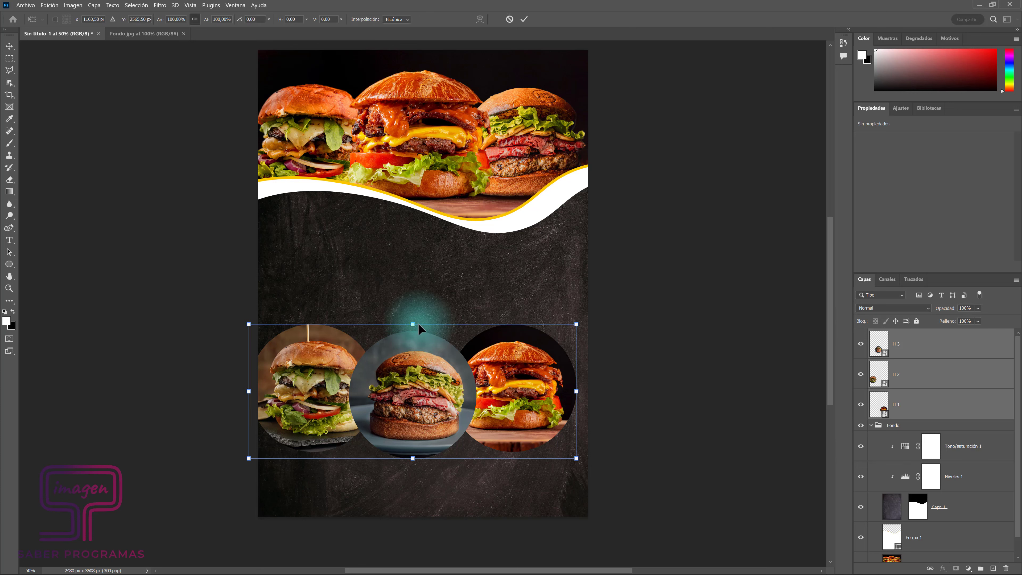
{"action": "left_click_drag", "start_coordinate": [416, 324], "coordinate": [416, 339]}
{"action": "left_click_drag", "start_coordinate": [416, 395], "coordinate": [426, 389]}
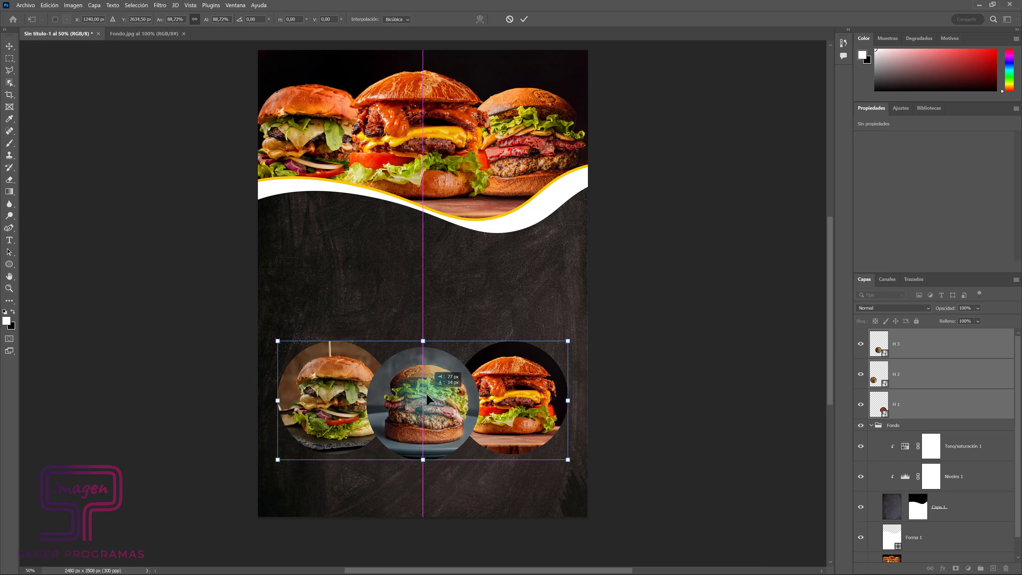
{"action": "left_click_drag", "start_coordinate": [427, 388], "coordinate": [426, 388]}
{"action": "key", "text": "Return"}
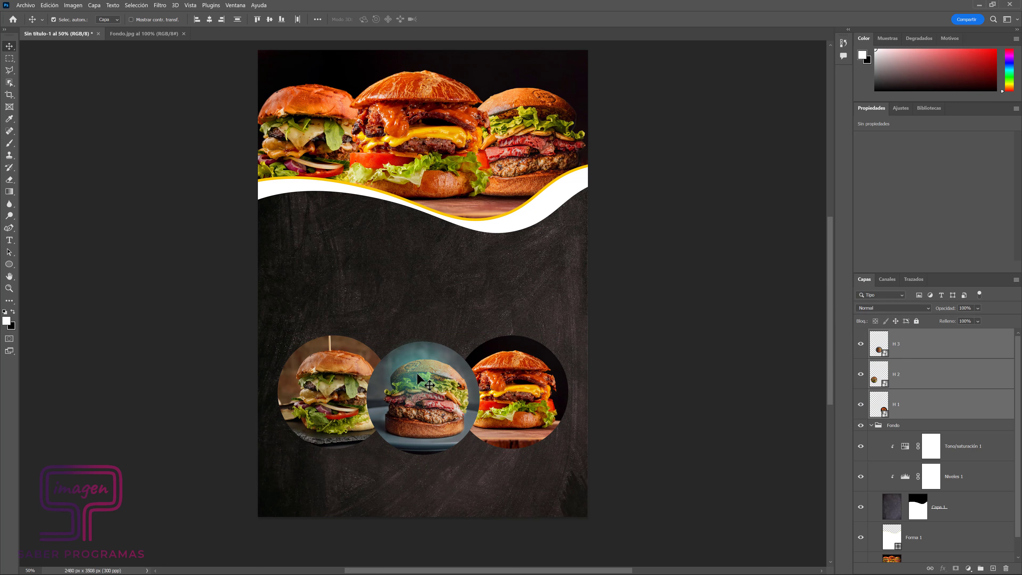
{"action": "left_click", "coordinate": [274, 58]}
{"action": "left_click", "coordinate": [268, 19]}
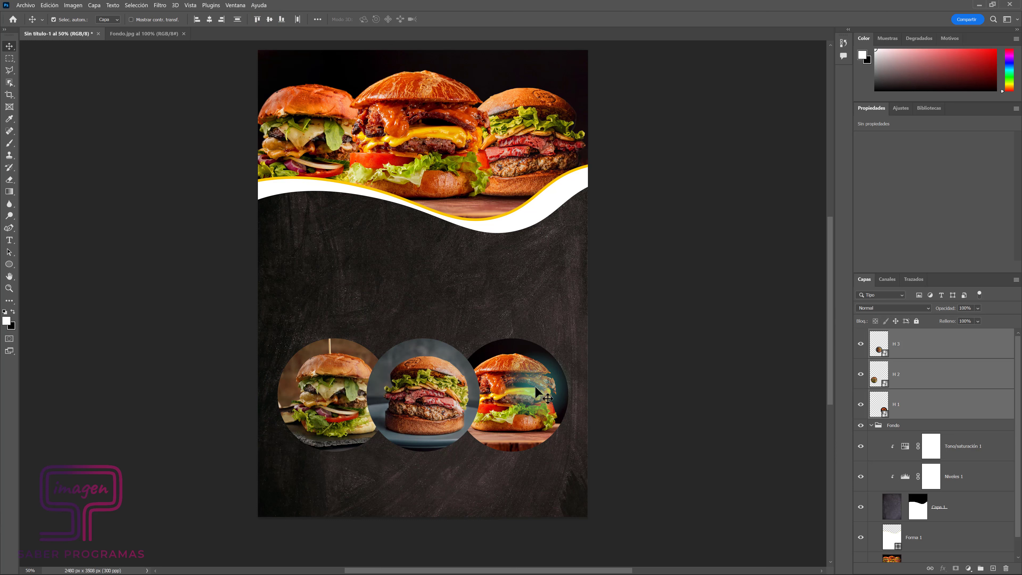
{"action": "left_click", "coordinate": [911, 354]}
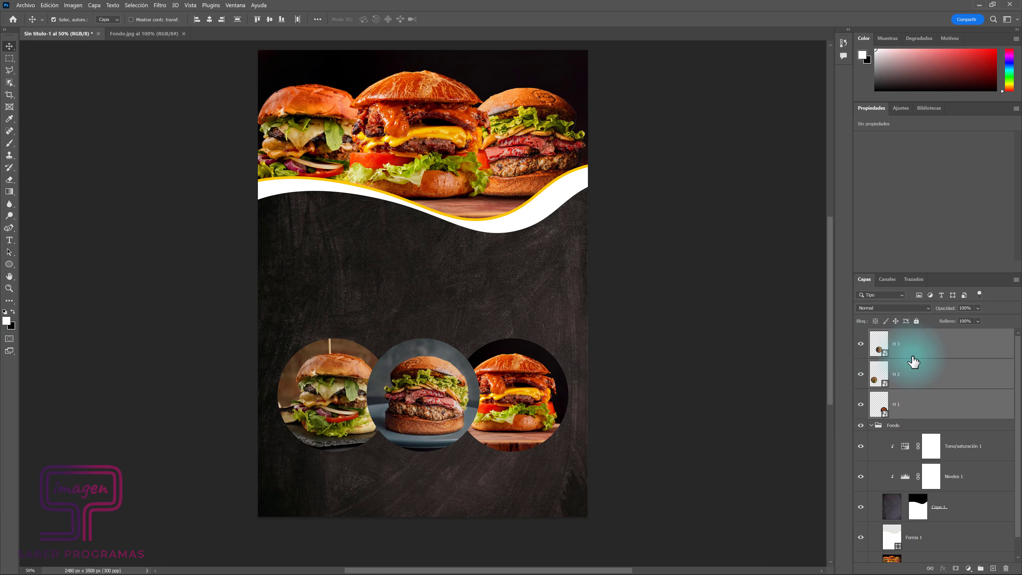
Step: Group layers H 1, H 2 and H 3 into a group named 'Círculos'
{"action": "key", "text": "ctrl+g"}
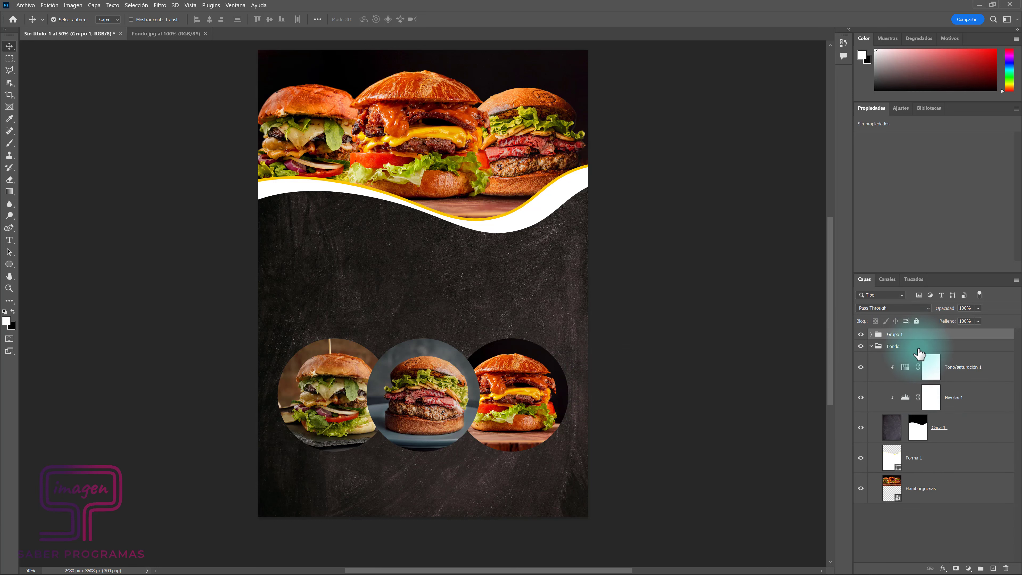
{"action": "double_click", "coordinate": [894, 335]}
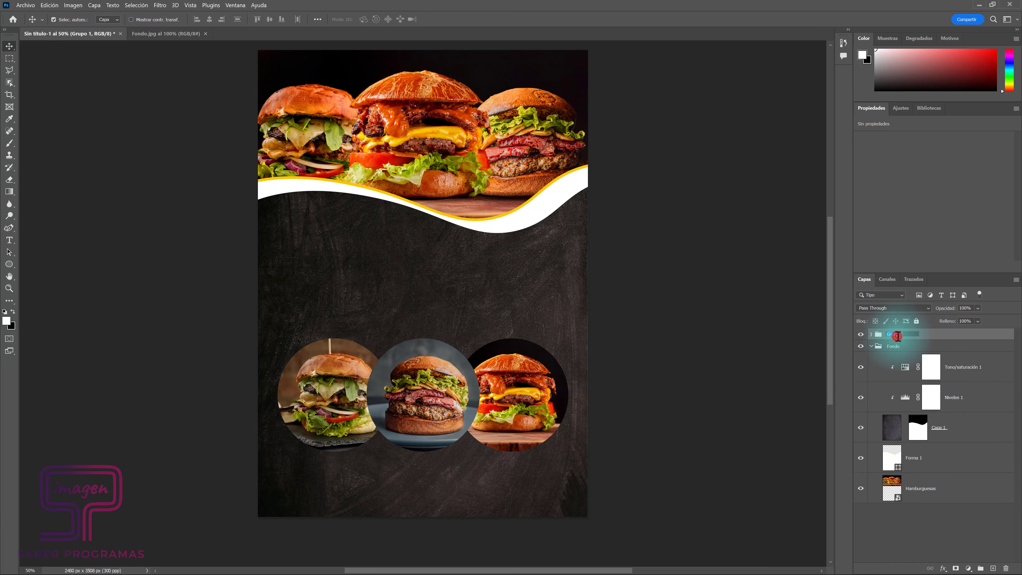
{"action": "type", "text": "Ci"}
{"action": "key", "text": "Return"}
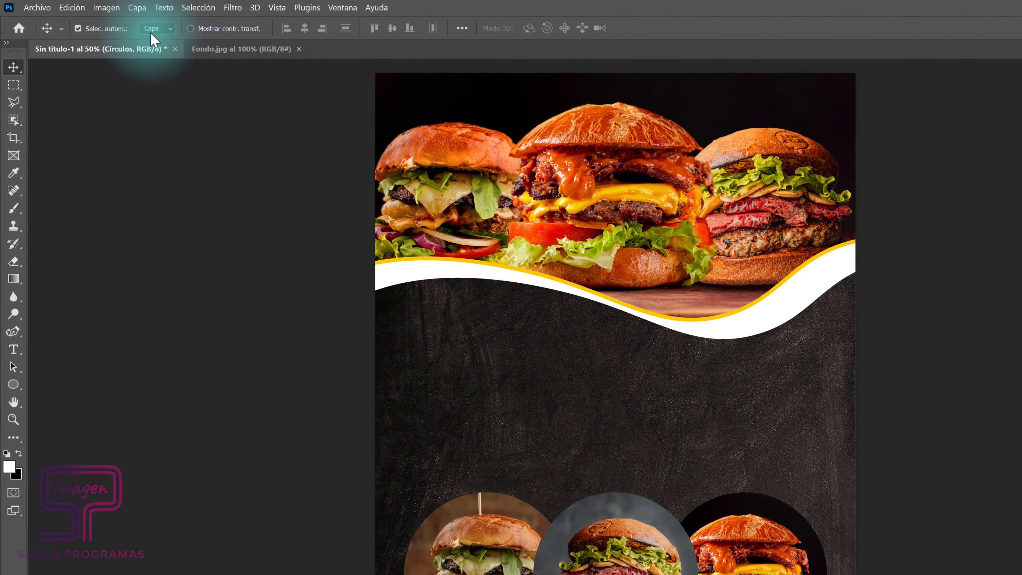
Step: Set Move tool Auto-Select to Group and drag the Círculos group up
{"action": "left_click", "coordinate": [105, 20]}
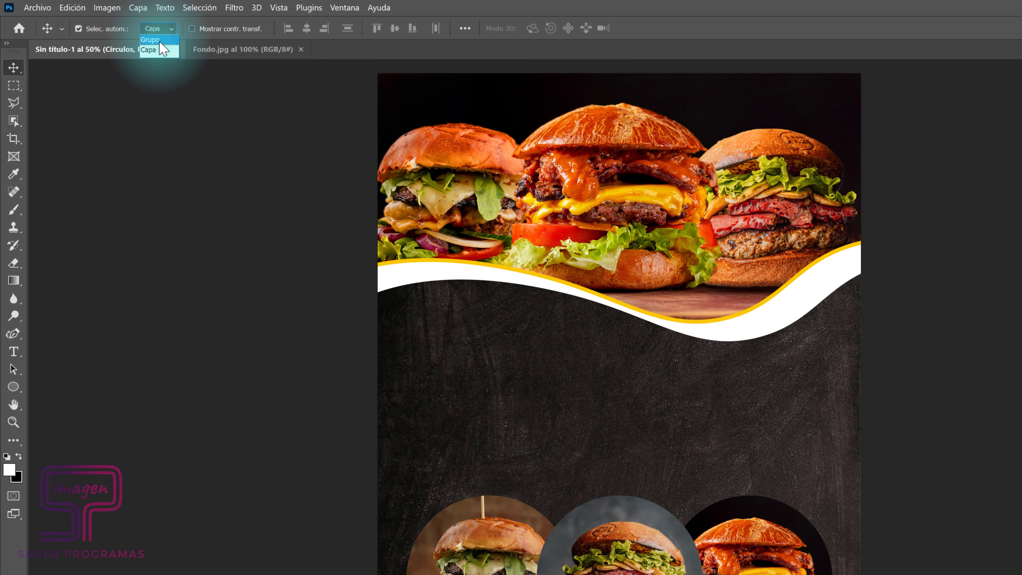
{"action": "left_click", "coordinate": [159, 40]}
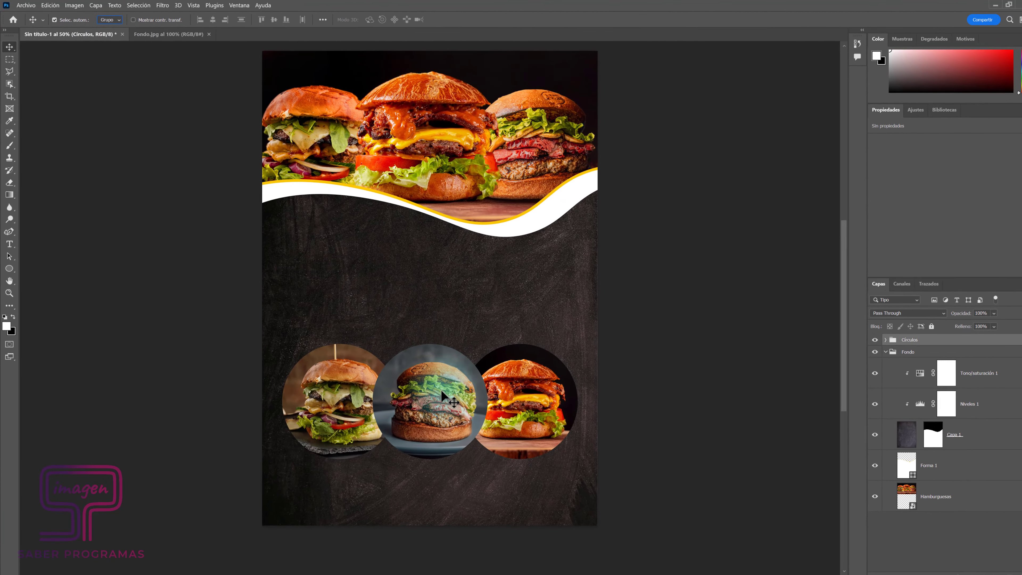
{"action": "left_click_drag", "start_coordinate": [441, 392], "coordinate": [429, 407]}
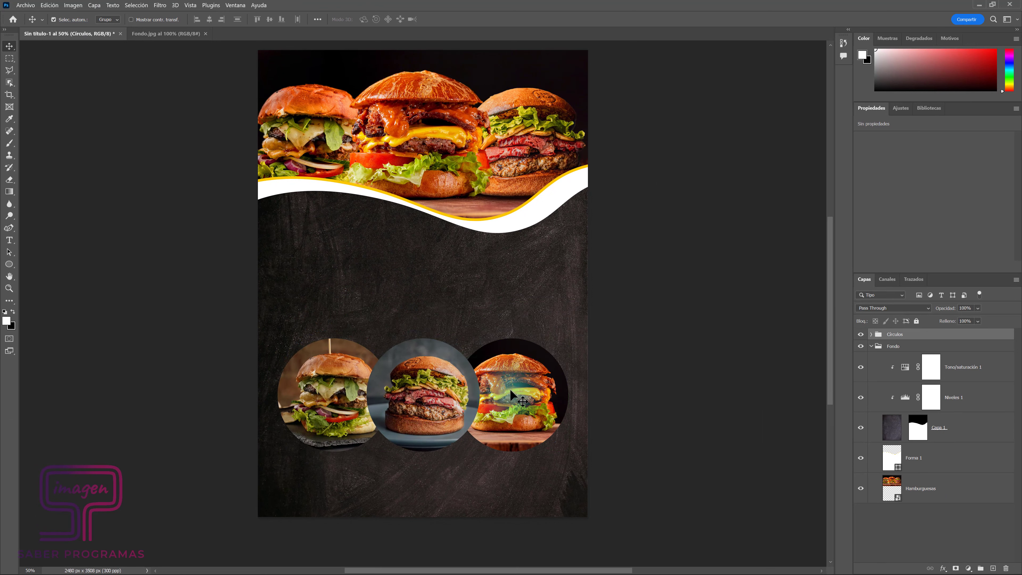
Step: Trial-move the three burger circles as single layers, undo the moves, and restore Auto-Select to Group
{"action": "left_click", "coordinate": [107, 19]}
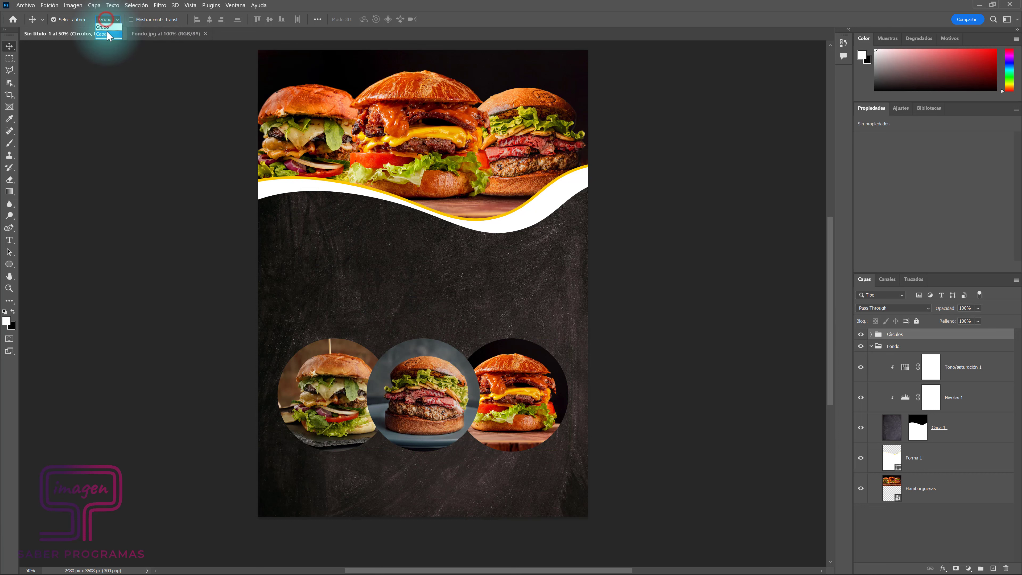
{"action": "left_click", "coordinate": [107, 32]}
{"action": "left_click_drag", "start_coordinate": [331, 382], "coordinate": [319, 349]}
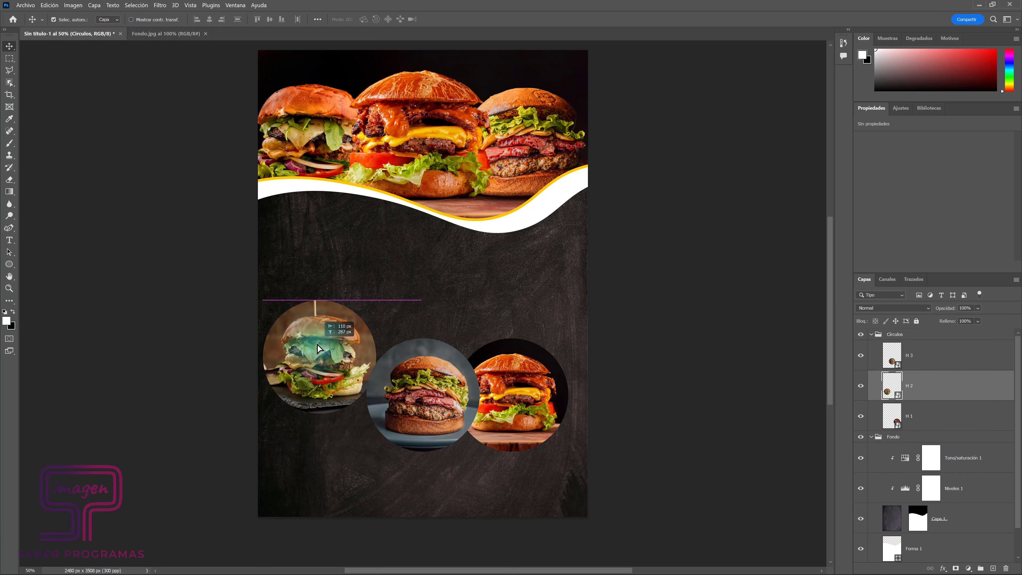
{"action": "left_click_drag", "start_coordinate": [400, 362], "coordinate": [426, 297]}
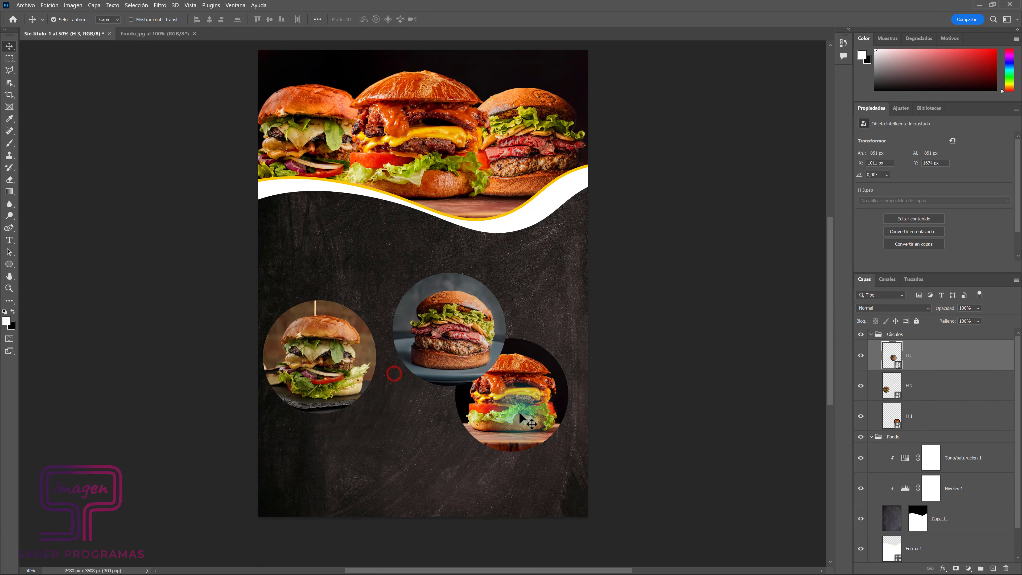
{"action": "left_click_drag", "start_coordinate": [519, 411], "coordinate": [539, 351]}
{"action": "key", "text": "ctrl"}
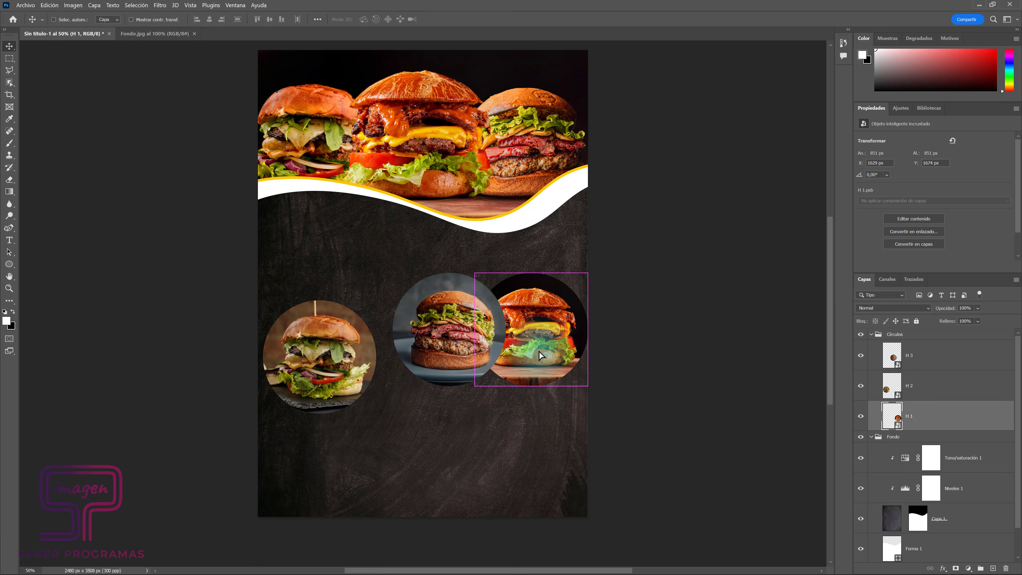
{"action": "key", "text": "ctrl+z"}
{"action": "key", "text": "ctrl+z"}
{"action": "key", "text": "ctrl+z"}
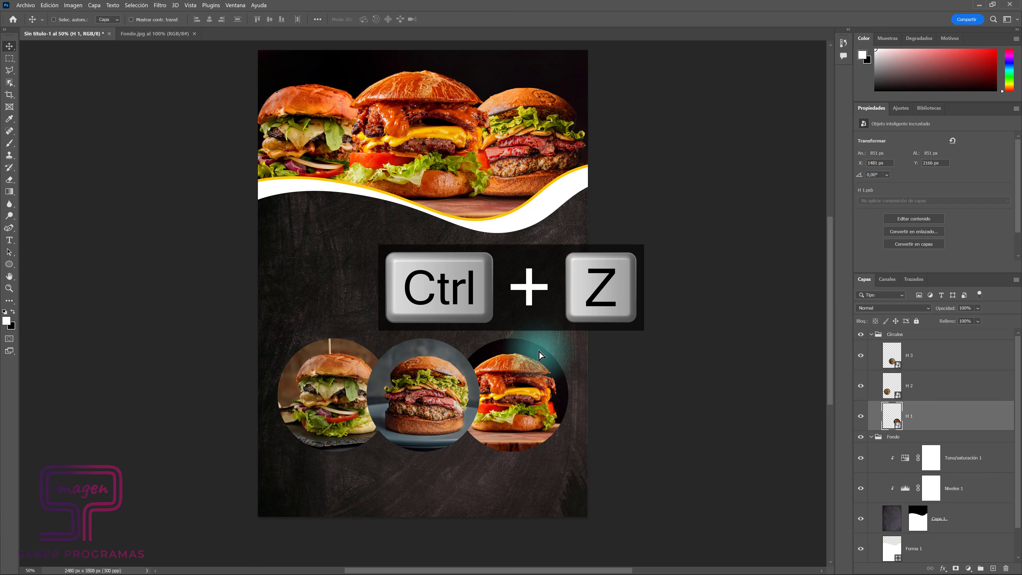
{"action": "left_click", "coordinate": [103, 19]}
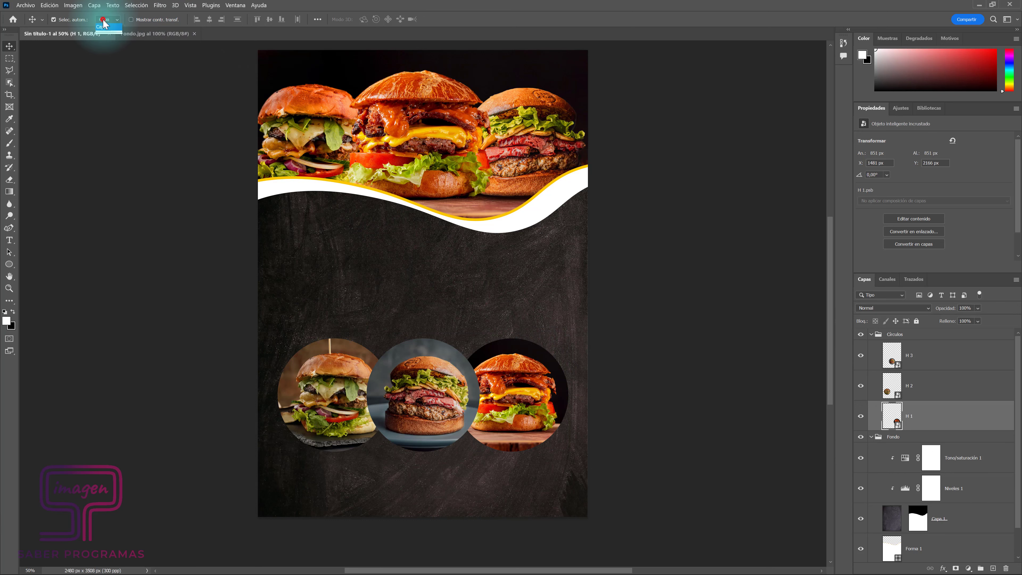
{"action": "left_click", "coordinate": [105, 27]}
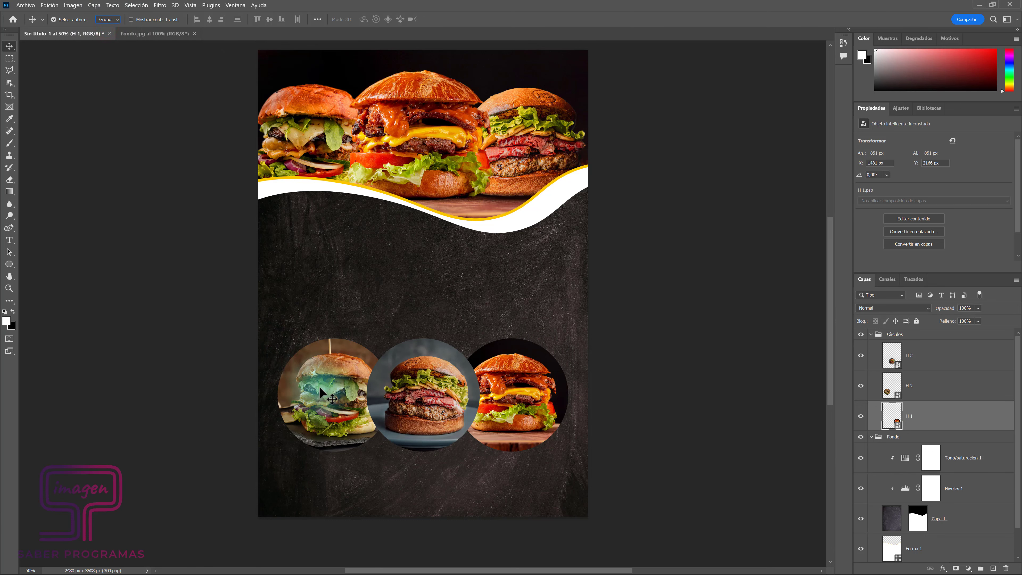
Step: Give the H 1 circle a 71%-opacity drop shadow with adjusted distance, spread and size
{"action": "right_click", "coordinate": [931, 419]}
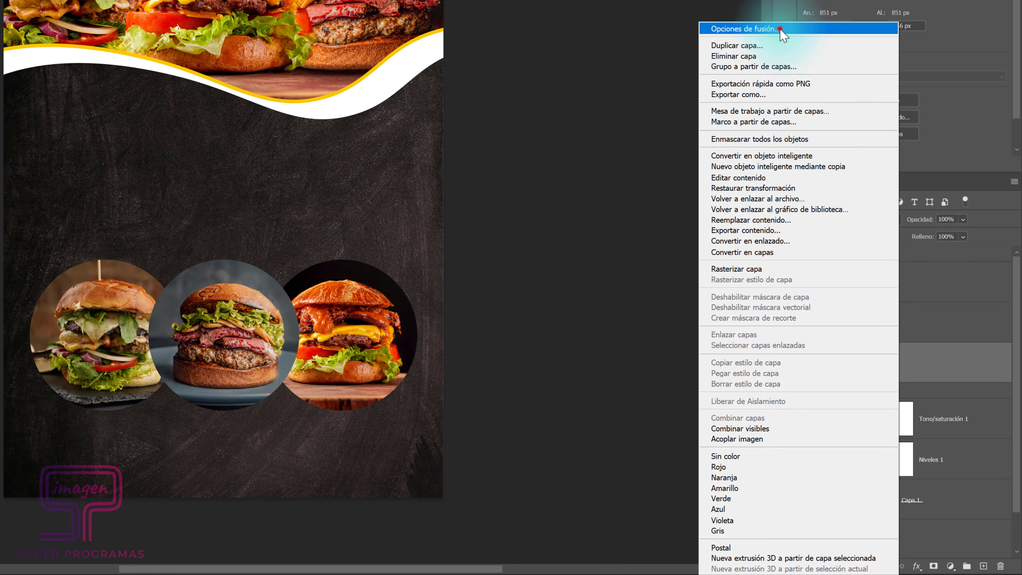
{"action": "left_click", "coordinate": [780, 29]}
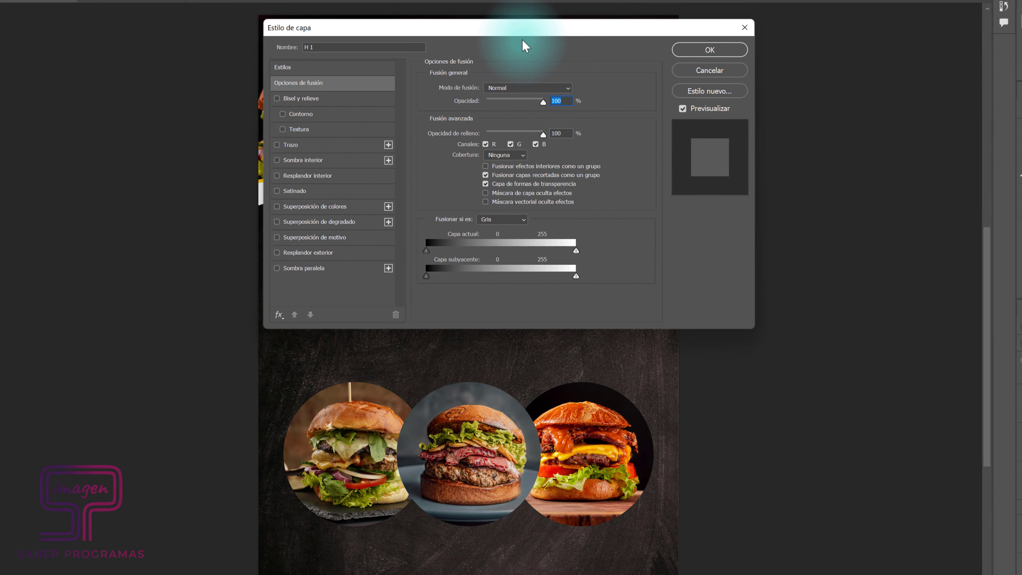
{"action": "left_click", "coordinate": [278, 268]}
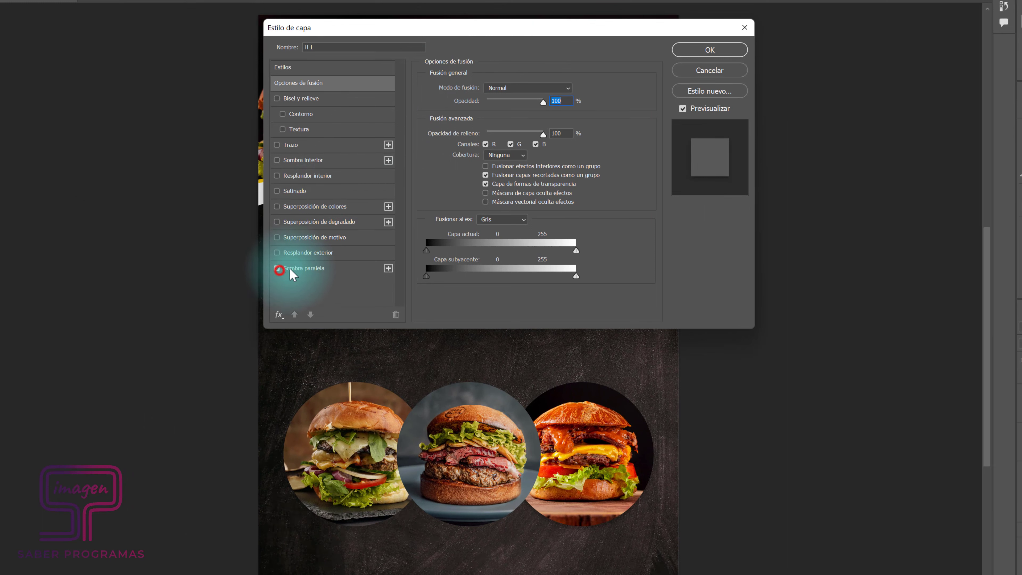
{"action": "left_click", "coordinate": [328, 270]}
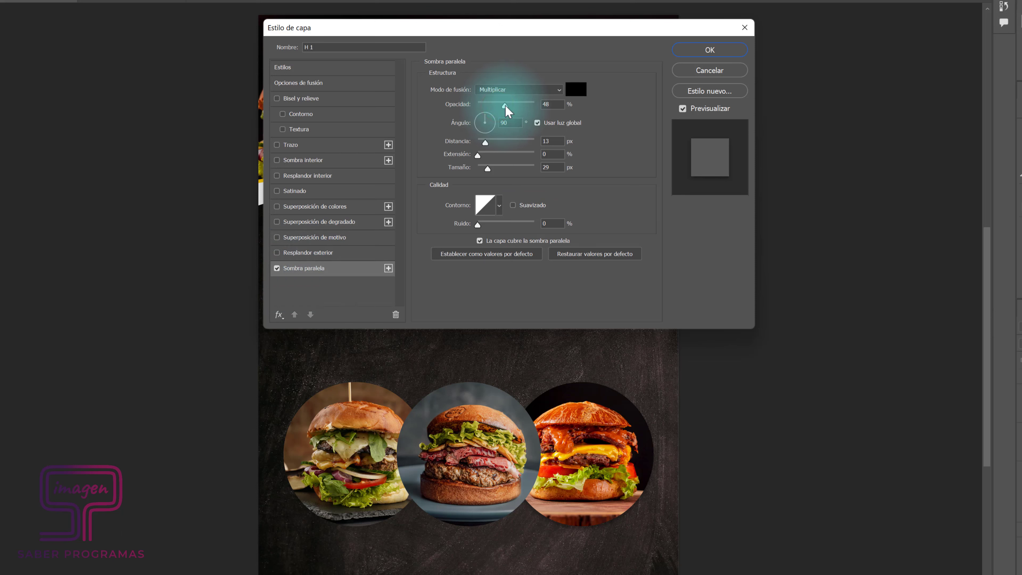
{"action": "left_click_drag", "start_coordinate": [497, 106], "coordinate": [519, 106]}
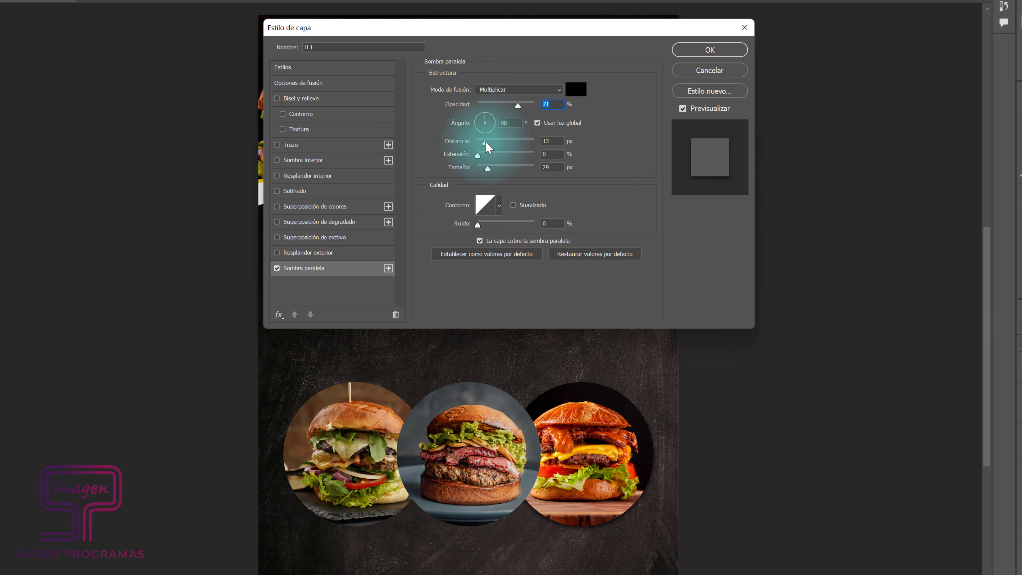
{"action": "mouse_move", "coordinate": [485, 141]}
{"action": "left_mouse_down"}
{"action": "mouse_move", "coordinate": [517, 147]}
{"action": "mouse_move", "coordinate": [460, 148]}
{"action": "left_mouse_up"}
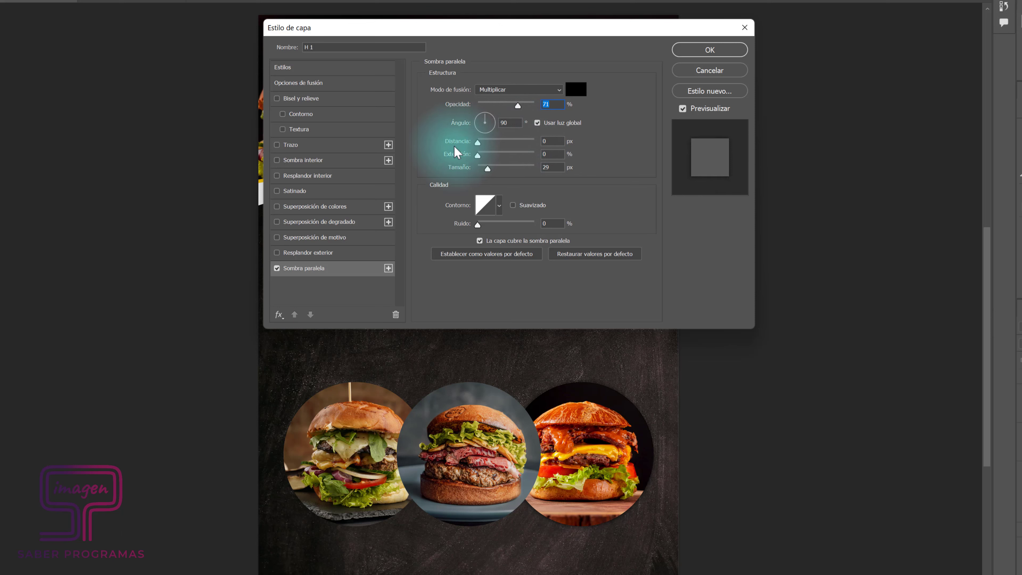
{"action": "left_click_drag", "start_coordinate": [478, 155], "coordinate": [492, 172]}
{"action": "left_click", "coordinate": [710, 49]}
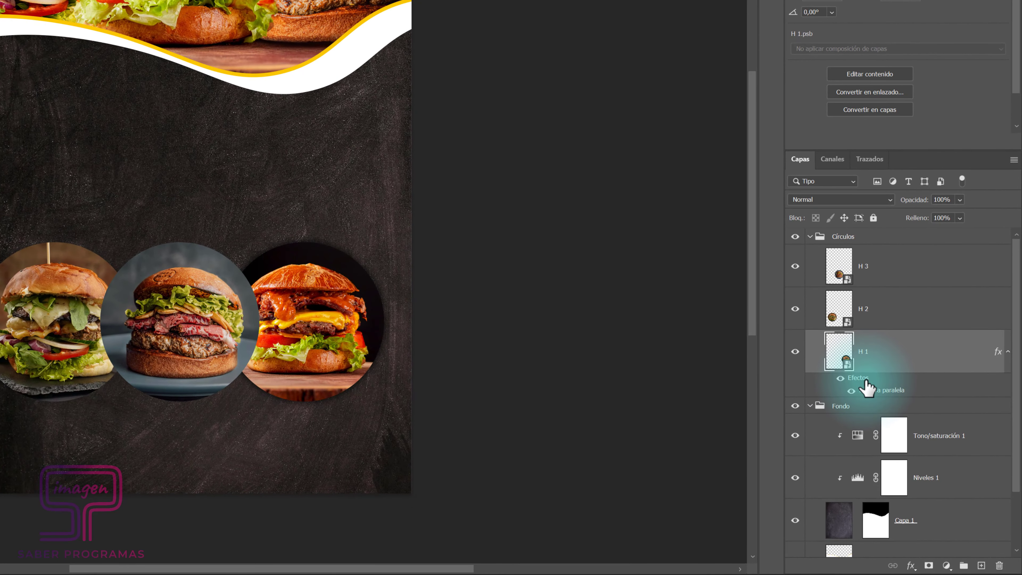
Step: Alt-drag H 1's drop shadow onto H 2 and H 3, then collapse Círculos and Fondo
{"action": "key", "text": "alt"}
{"action": "left_click_drag", "start_coordinate": [867, 379], "coordinate": [873, 316]}
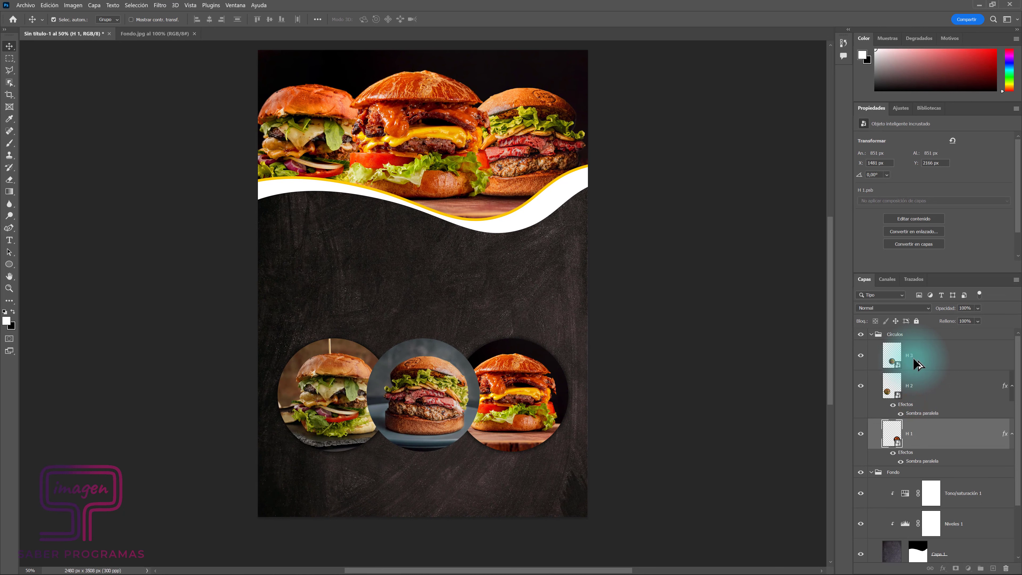
{"action": "left_click_drag", "start_coordinate": [869, 342], "coordinate": [918, 364]}
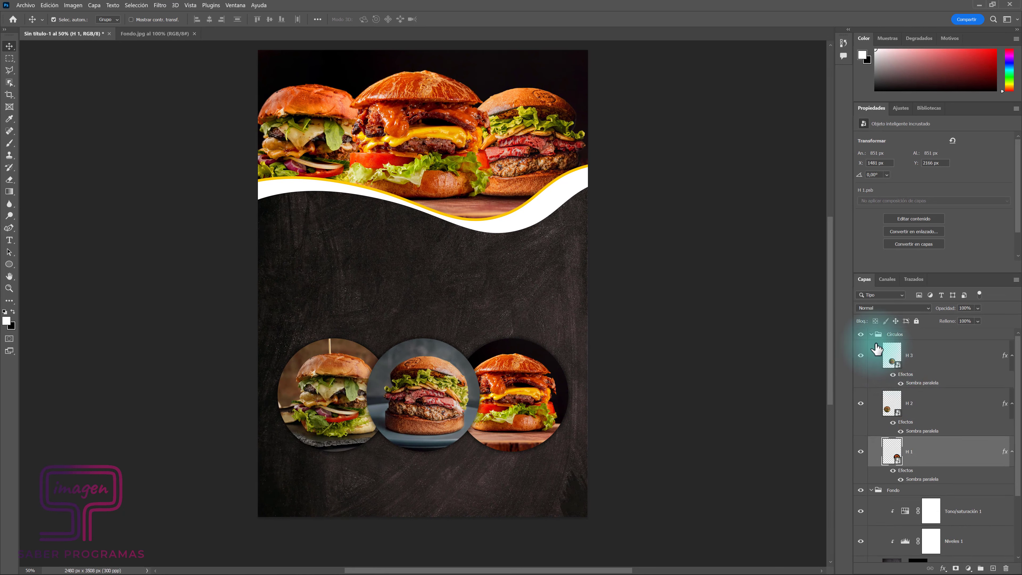
{"action": "left_click", "coordinate": [871, 334]}
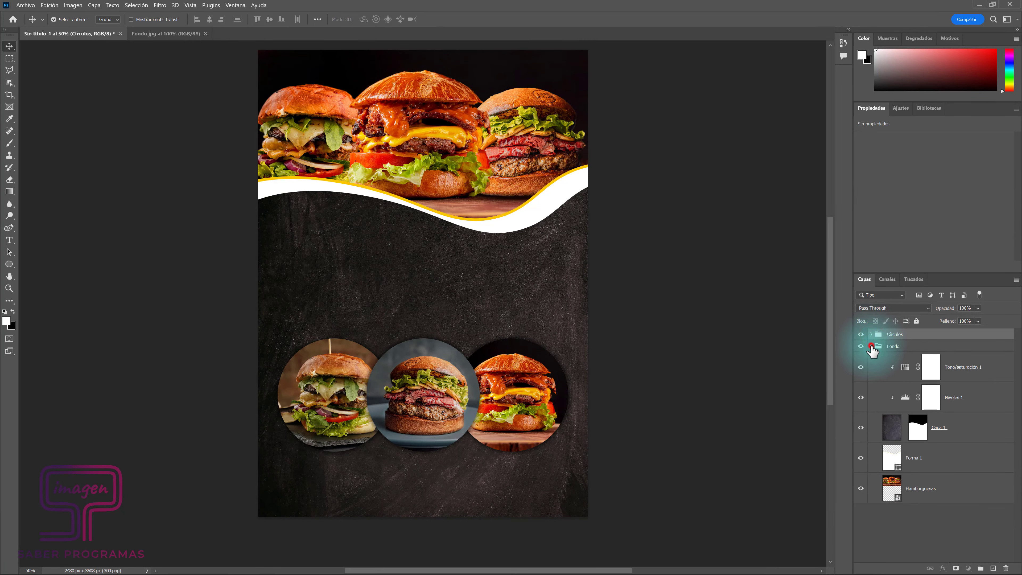
{"action": "left_click", "coordinate": [871, 347]}
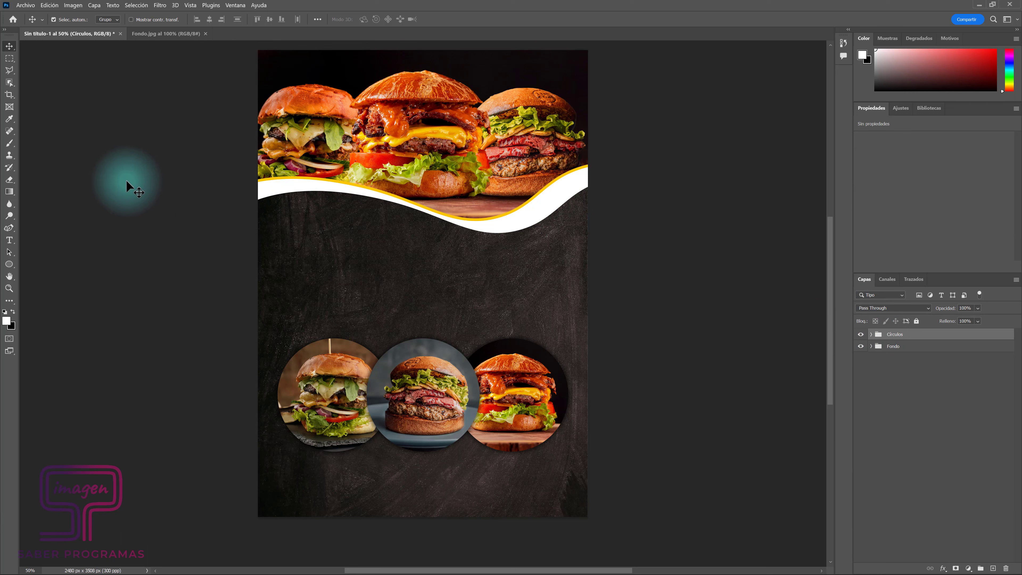
Step: Add a 'Jueves' text layer just below the wave
{"action": "left_click", "coordinate": [9, 239]}
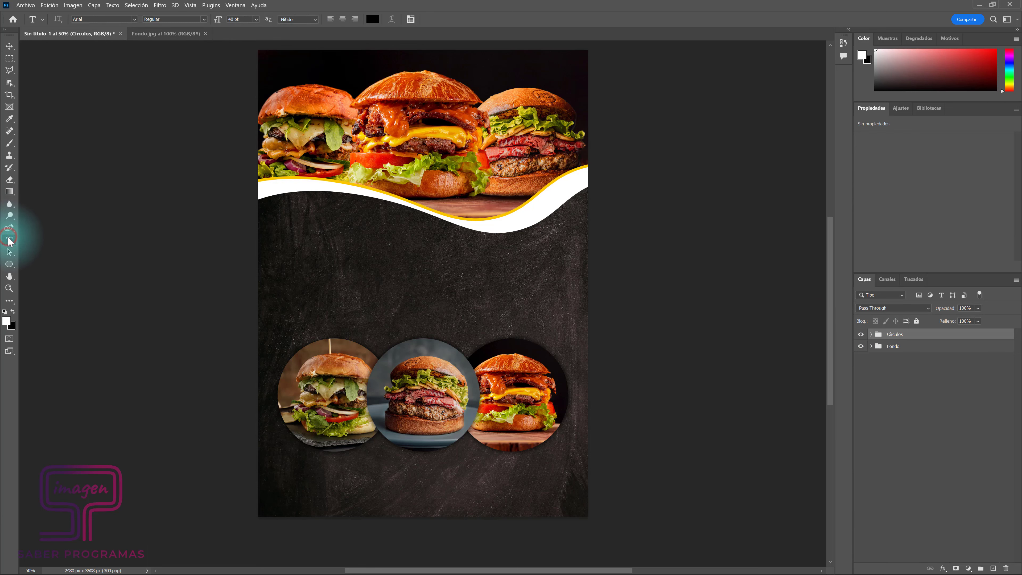
{"action": "left_click", "coordinate": [334, 265]}
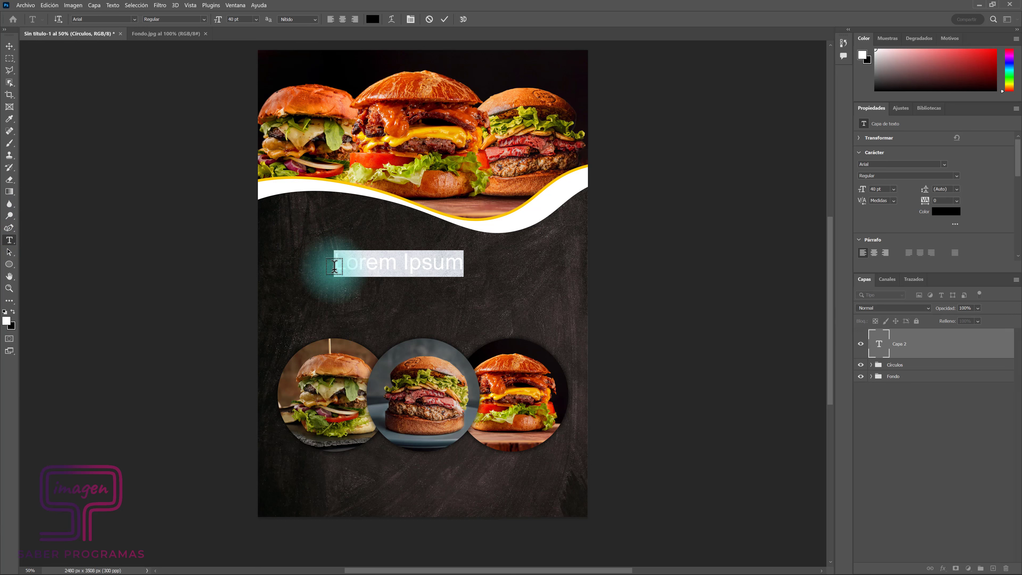
{"action": "type", "text": "Jueves"}
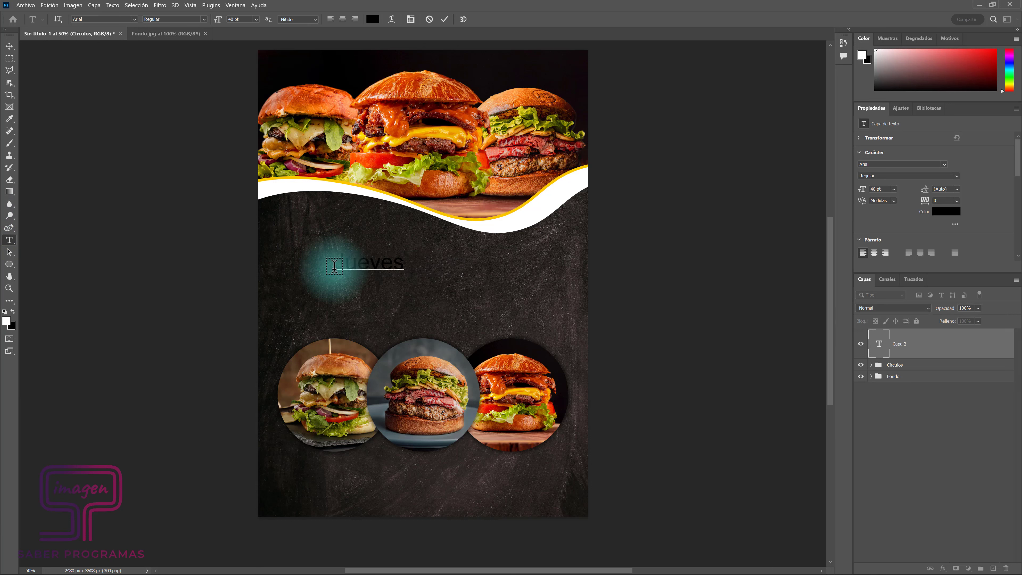
{"action": "key", "text": "Escape"}
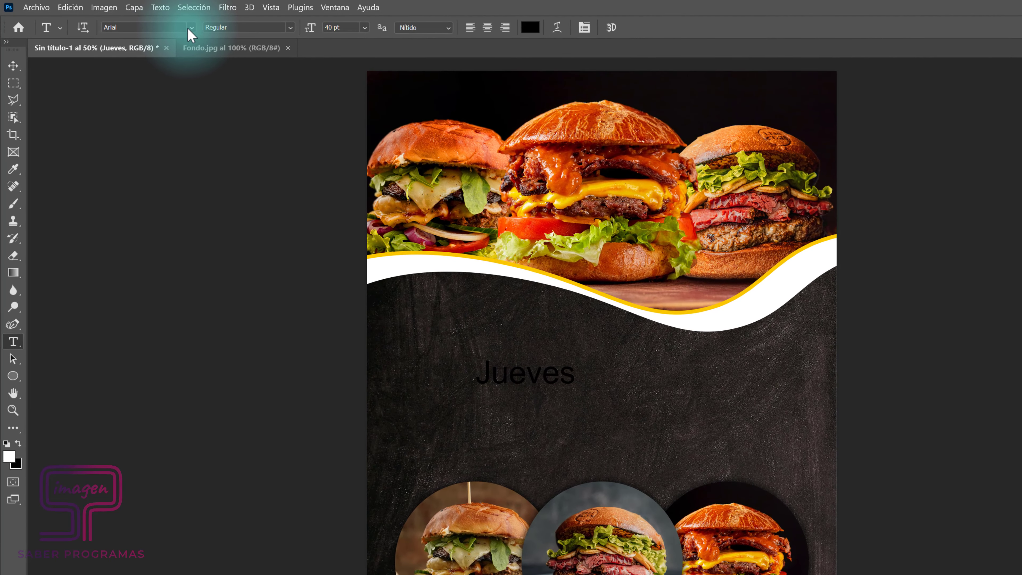
Step: Style Jueves in white Freestyle Script at 163 pt
{"action": "left_click", "coordinate": [189, 27]}
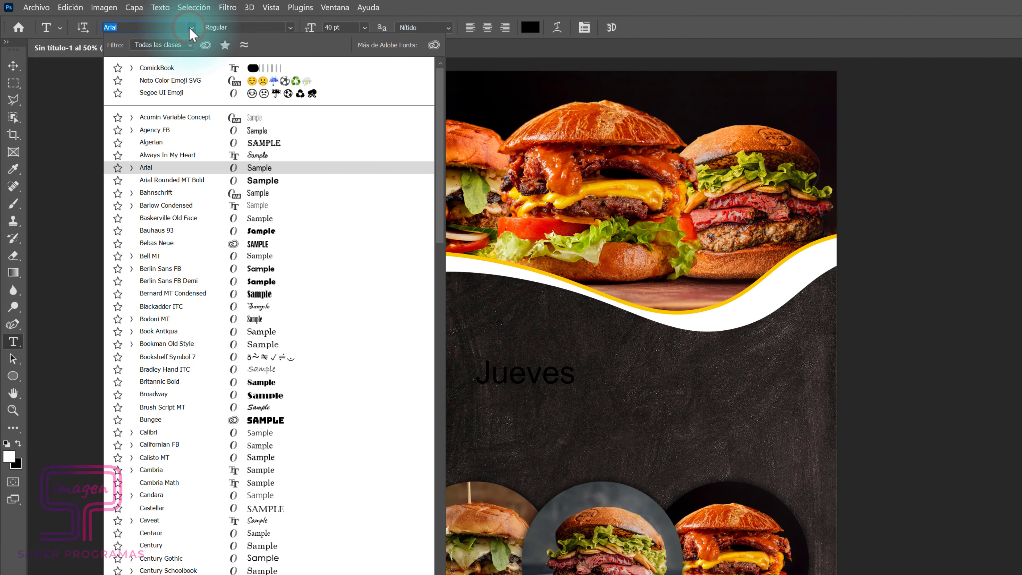
{"action": "type", "text": "frees"}
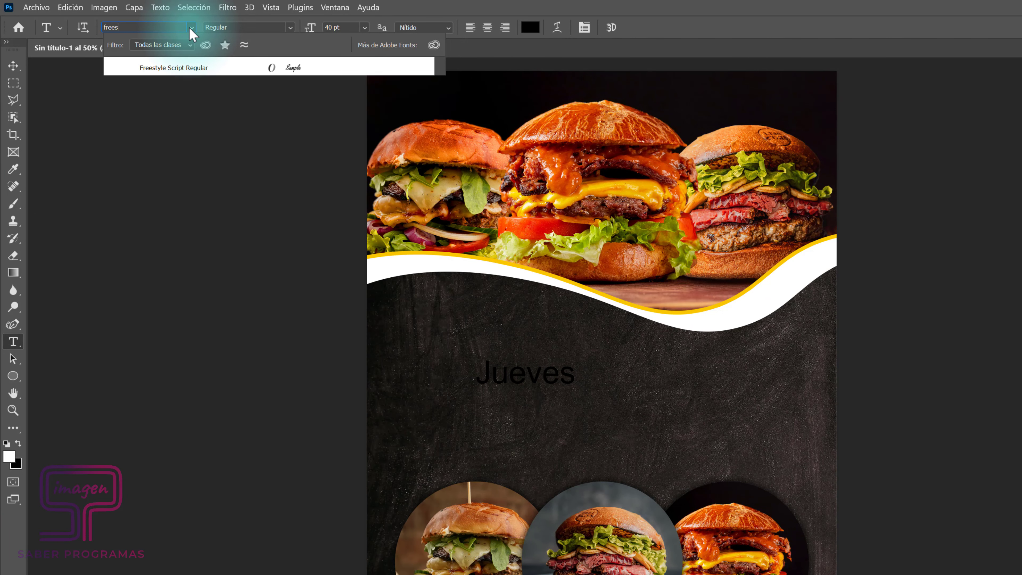
{"action": "left_click", "coordinate": [186, 69]}
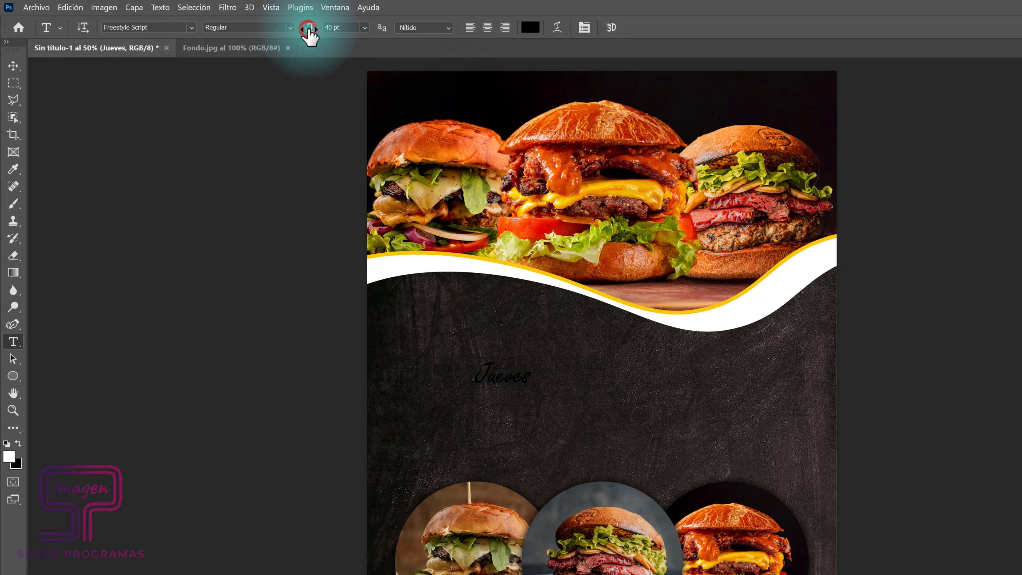
{"action": "left_click_drag", "start_coordinate": [308, 28], "coordinate": [404, 37]}
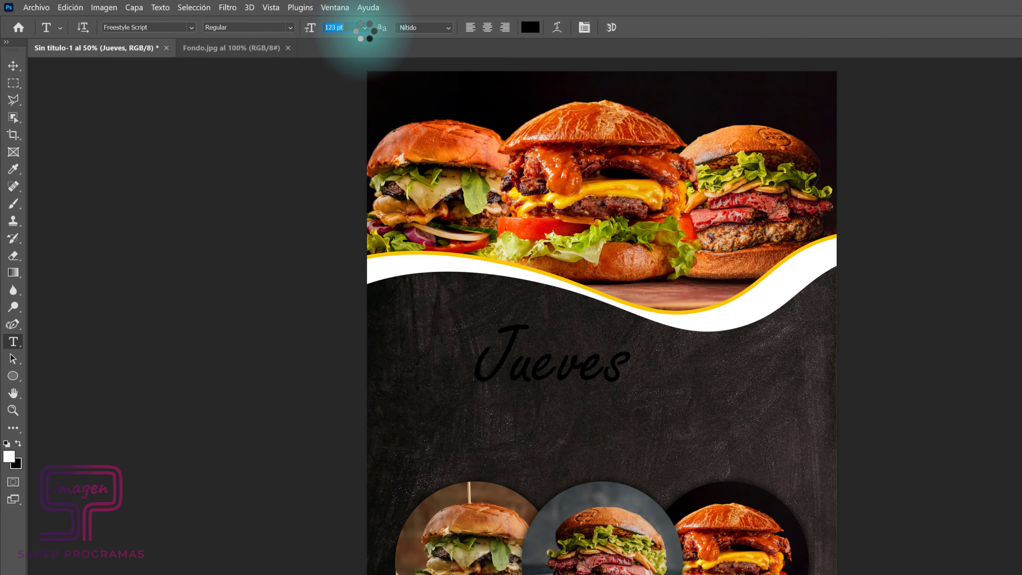
{"action": "left_click", "coordinate": [531, 29]}
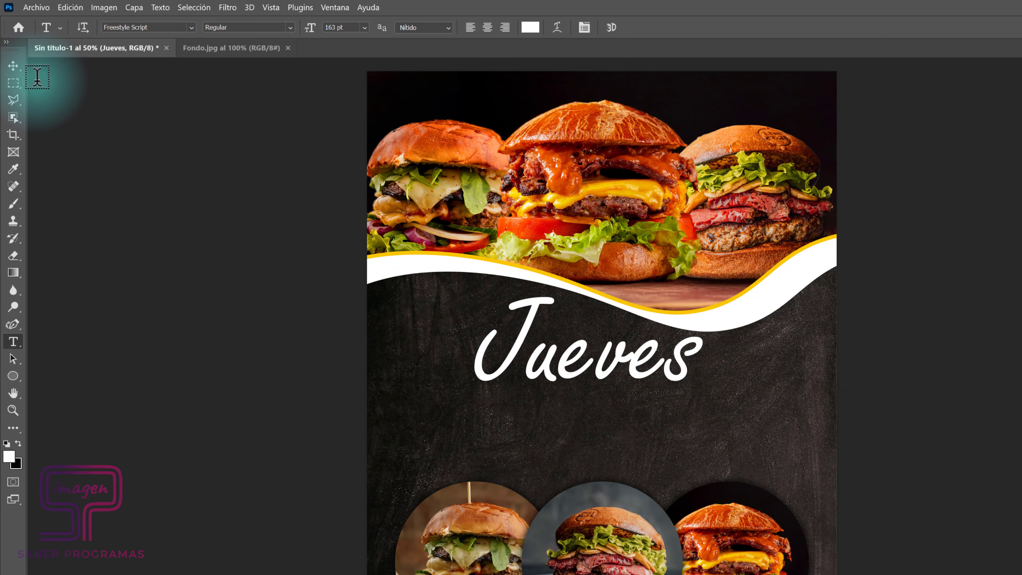
{"action": "left_click", "coordinate": [13, 66]}
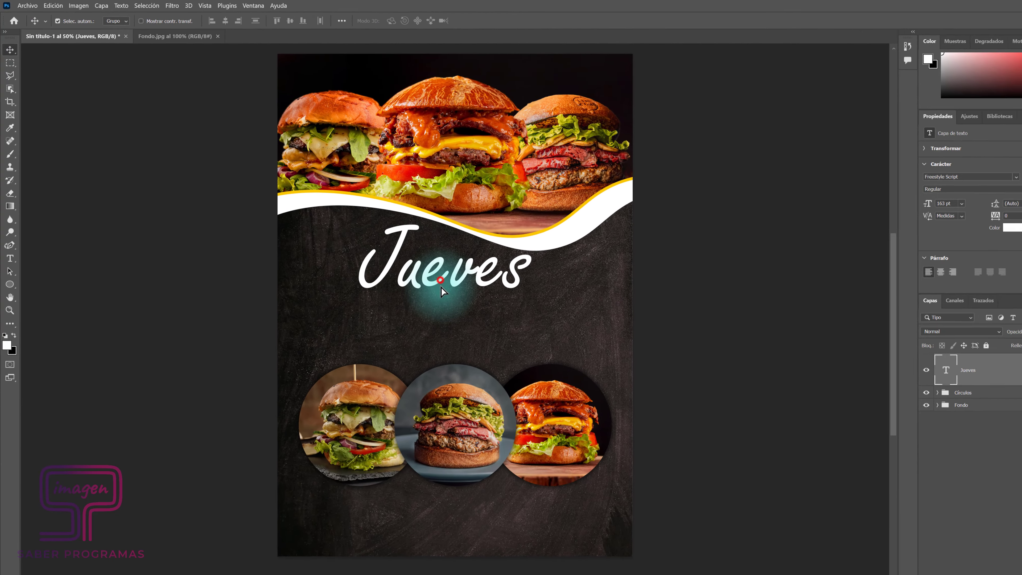
Step: Centre-align the Jueves text and move it to the page's horizontal centre below the wave
{"action": "mouse_move", "coordinate": [441, 287]}
{"action": "left_mouse_down"}
{"action": "mouse_move", "coordinate": [383, 261]}
{"action": "mouse_move", "coordinate": [420, 273]}
{"action": "left_mouse_up"}
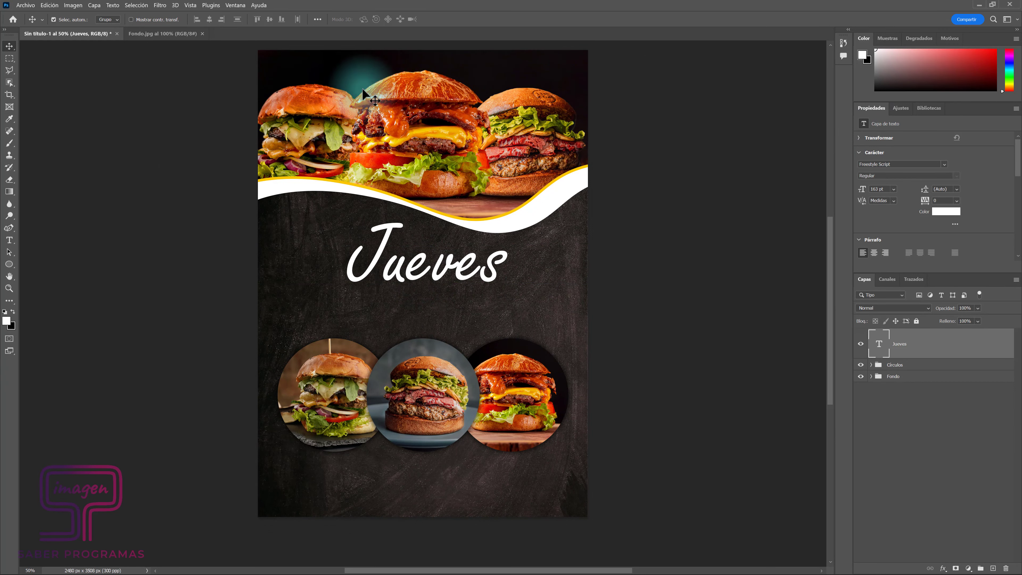
{"action": "left_click", "coordinate": [232, 5]}
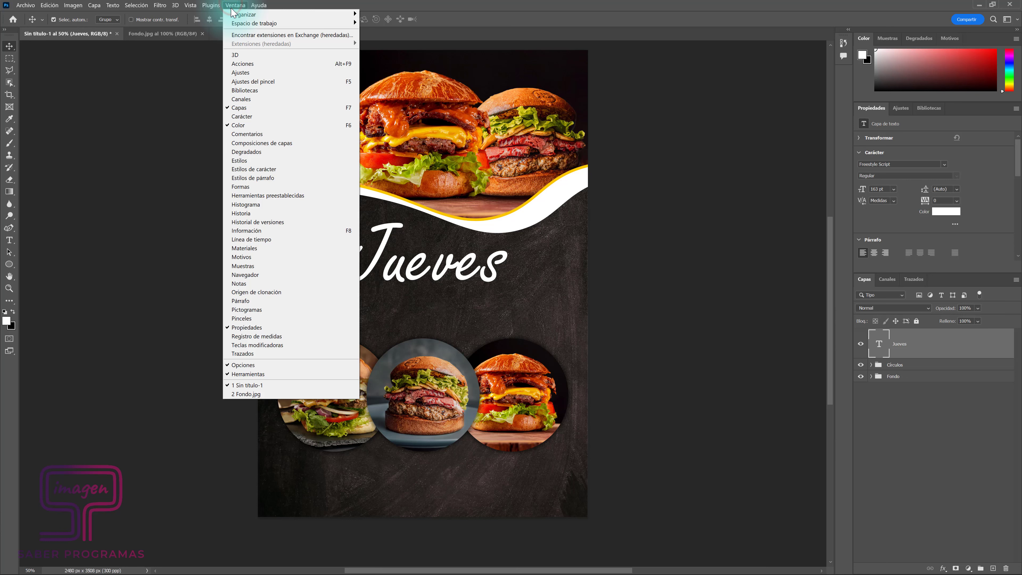
{"action": "left_click", "coordinate": [864, 219]}
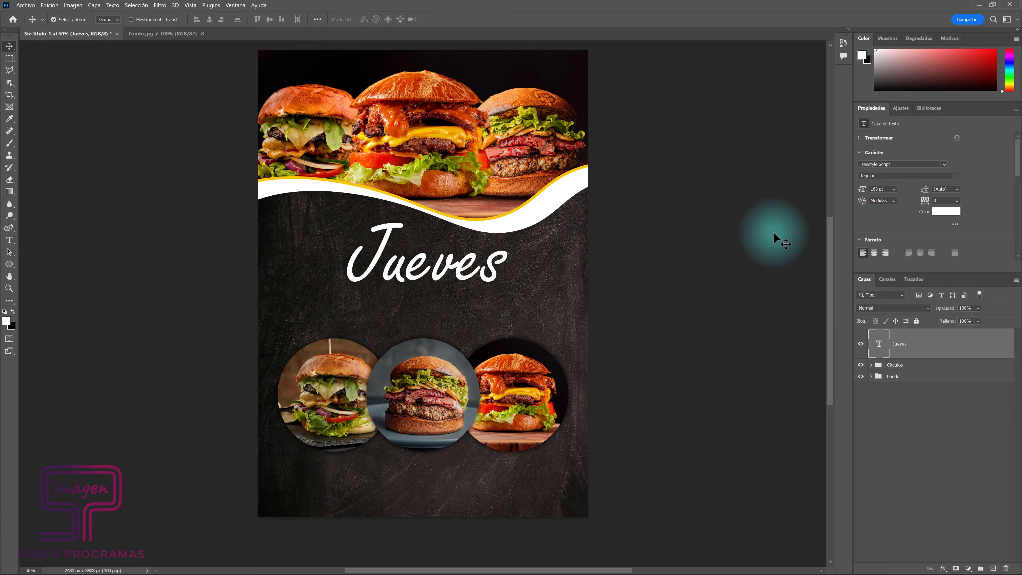
{"action": "scroll", "coordinate": [871, 220], "scroll_direction": "down", "scroll_amount": 3}
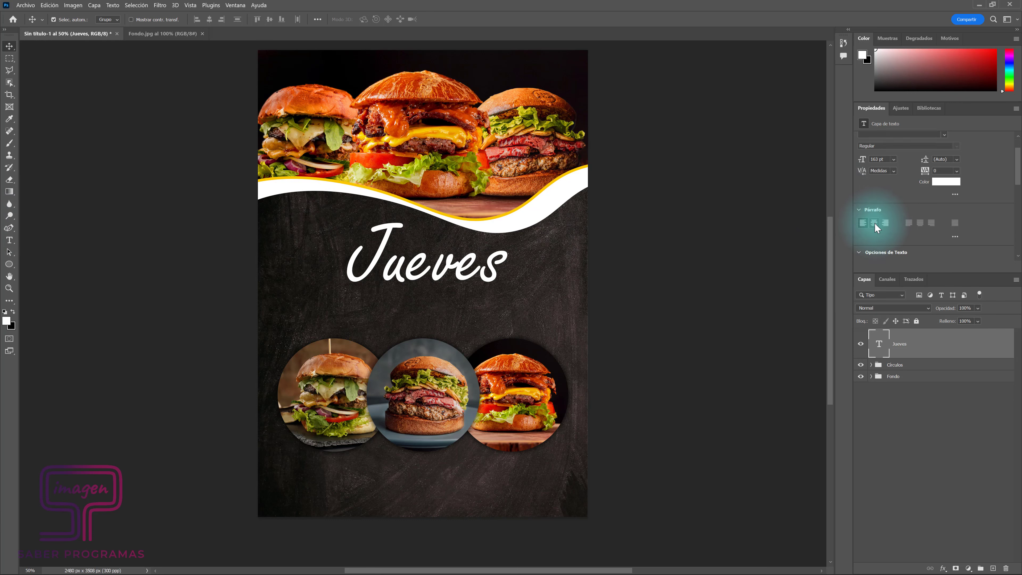
{"action": "left_click", "coordinate": [874, 223]}
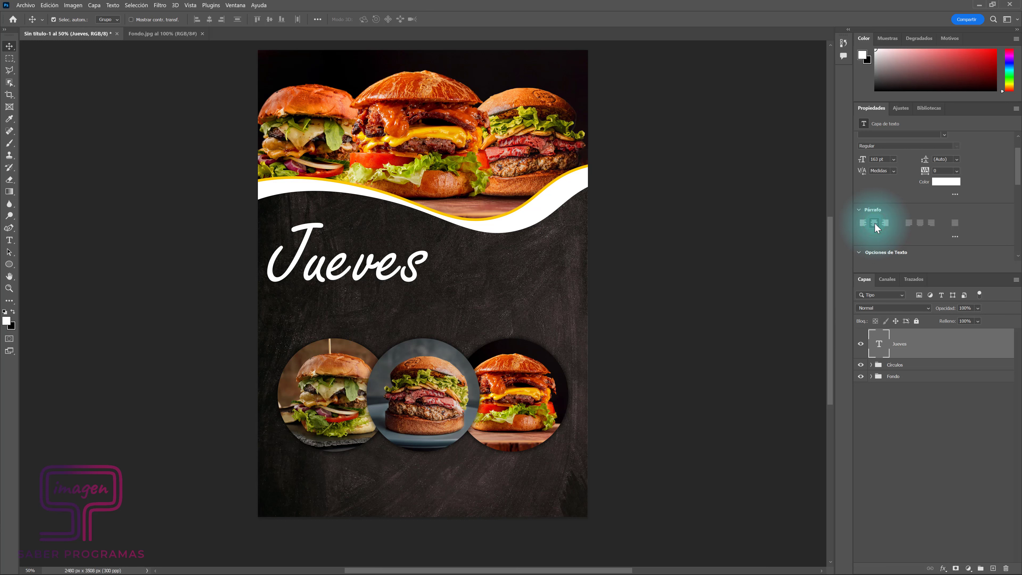
{"action": "left_click_drag", "start_coordinate": [366, 269], "coordinate": [441, 278]}
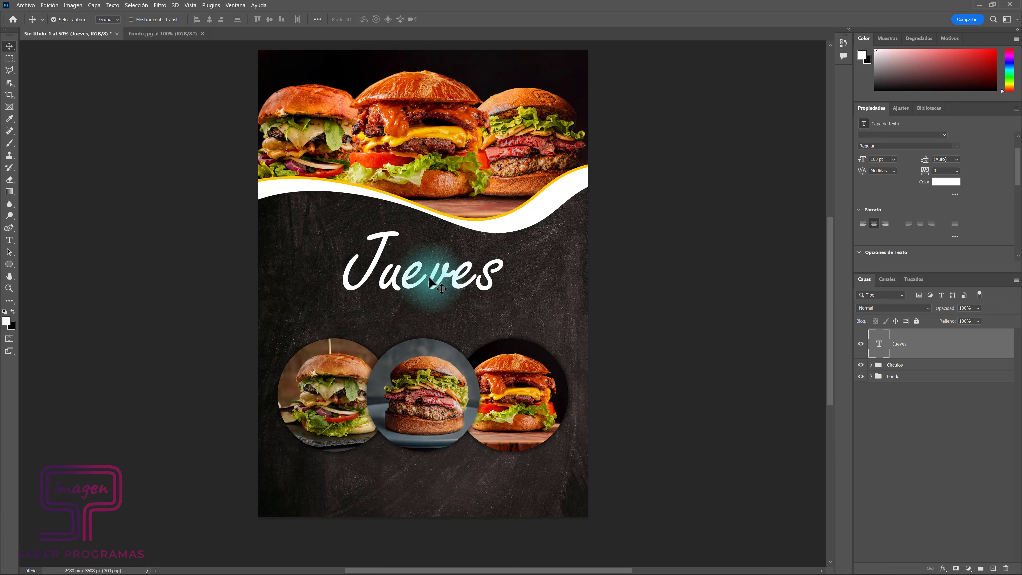
Step: Retype the heading as 'Miércoles', then undo it back to 'Jueves'
{"action": "double_click", "coordinate": [430, 277]}
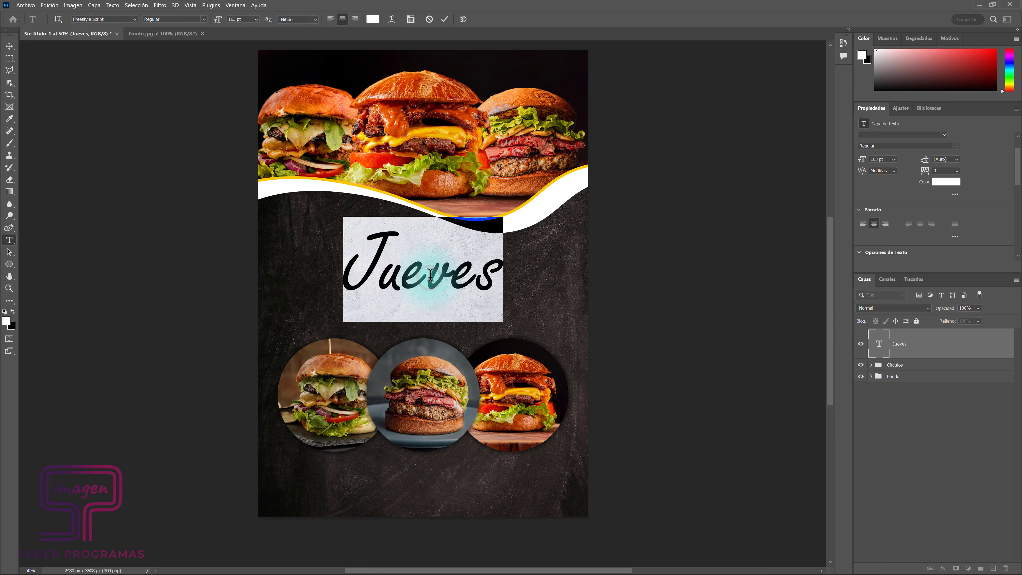
{"action": "type", "text": "Miérc"}
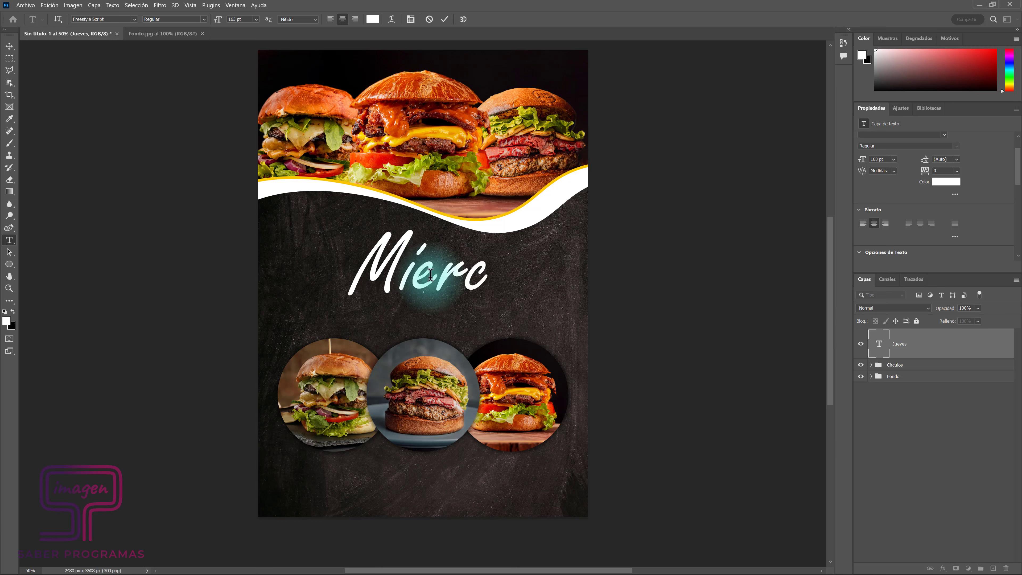
{"action": "type", "text": "oles"}
{"action": "key", "text": "ctrl+Return"}
{"action": "key", "text": "v"}
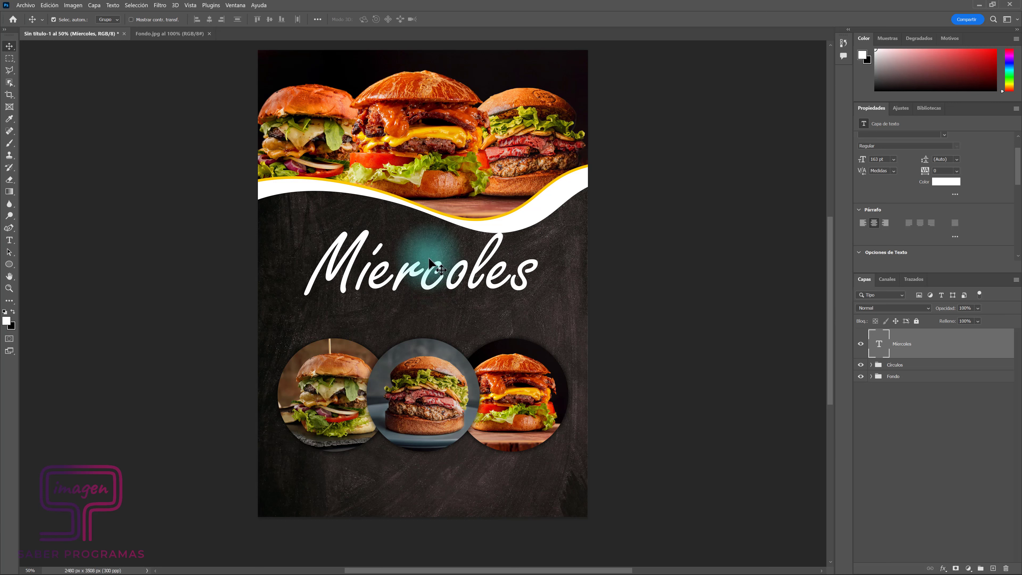
{"action": "key", "text": "ctrl+z"}
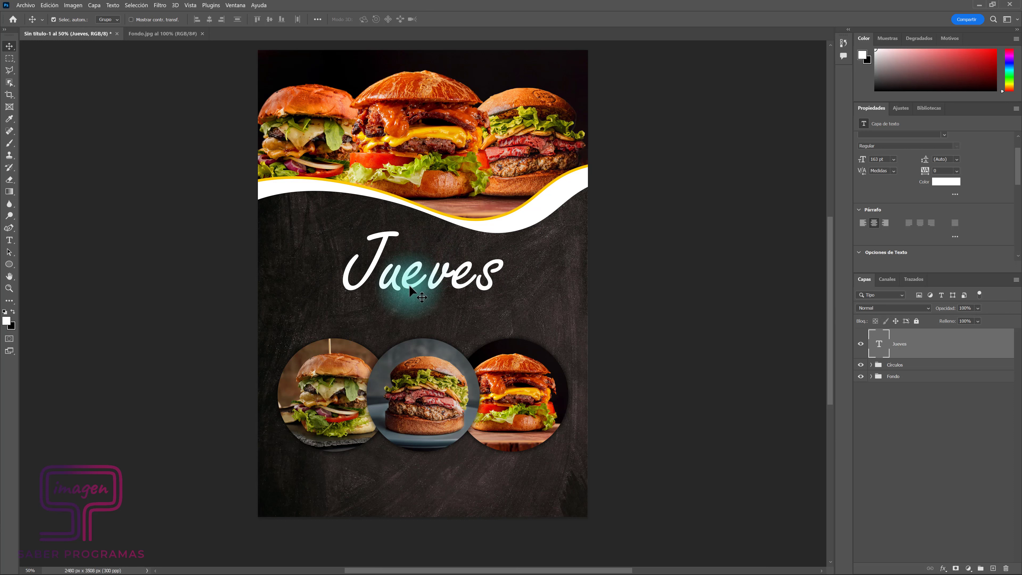
Step: Add a 'menu' text layer below Jueves
{"action": "key", "text": "t"}
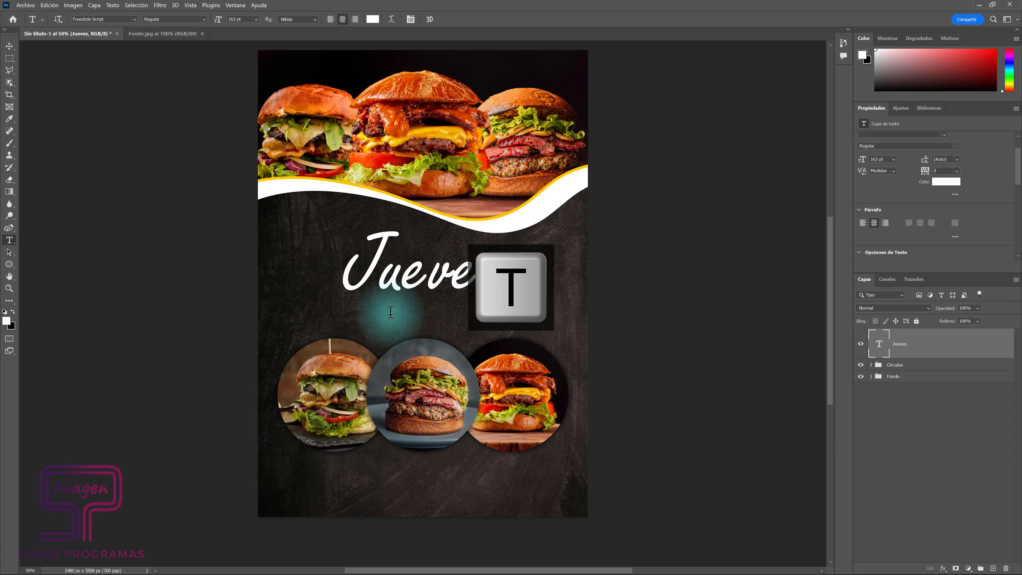
{"action": "left_click", "coordinate": [390, 325]}
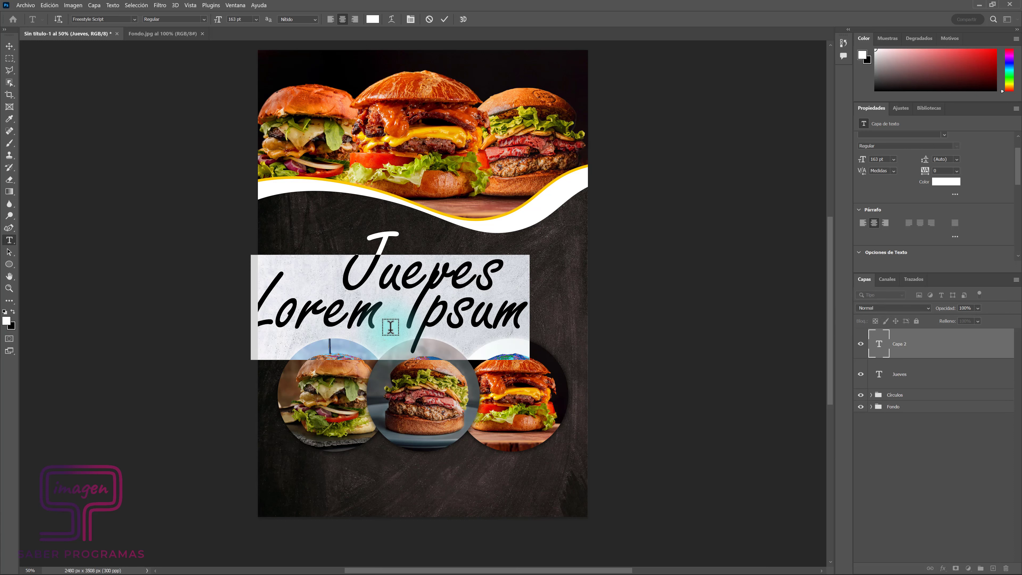
{"action": "type", "text": "menu"}
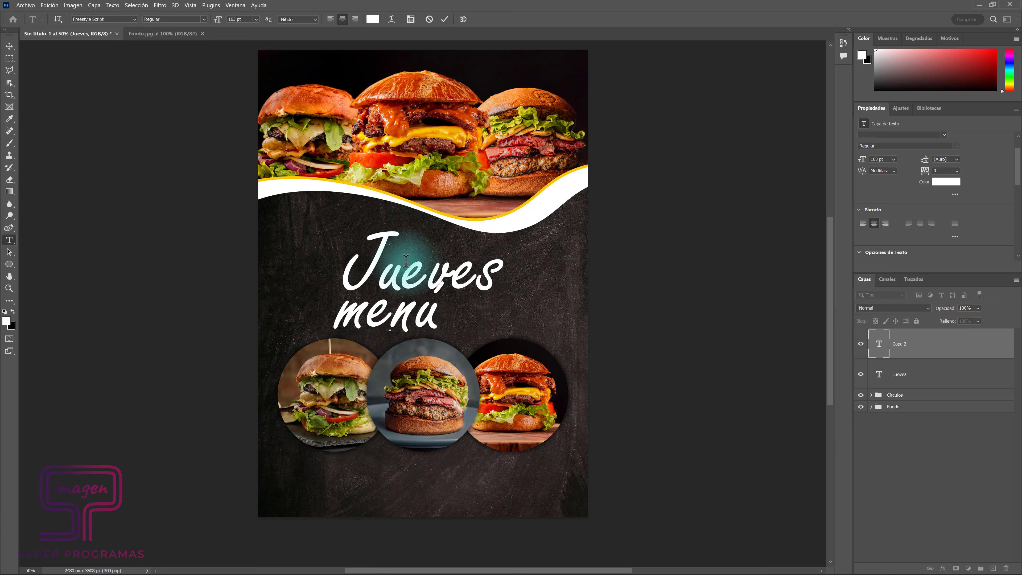
{"action": "key", "text": "Escape"}
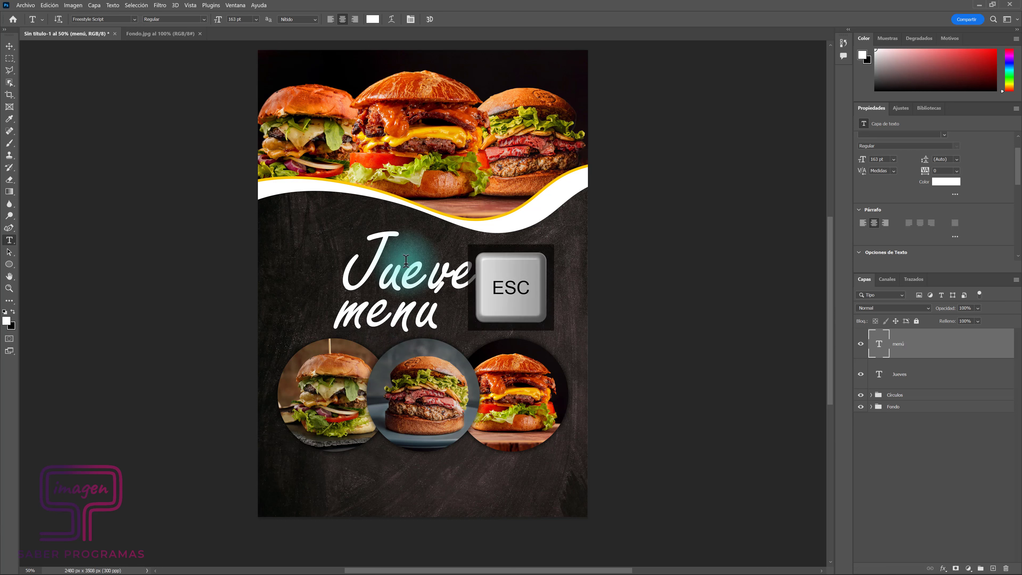
Step: Set menú in PP Gatwick Ultralight at 47 pt
{"action": "left_click", "coordinate": [134, 20]}
{"action": "type", "text": "gatwi"}
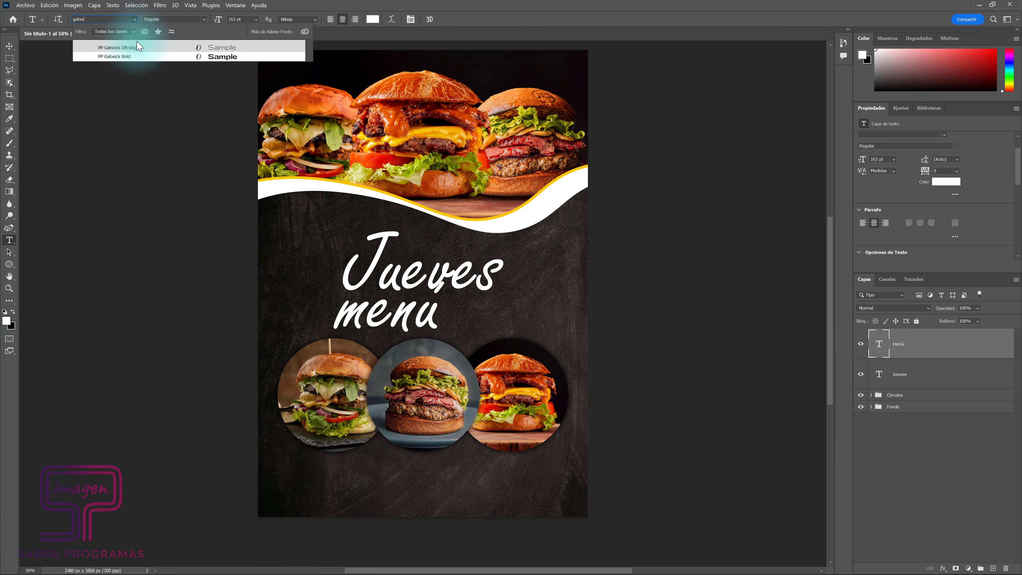
{"action": "left_click", "coordinate": [136, 47]}
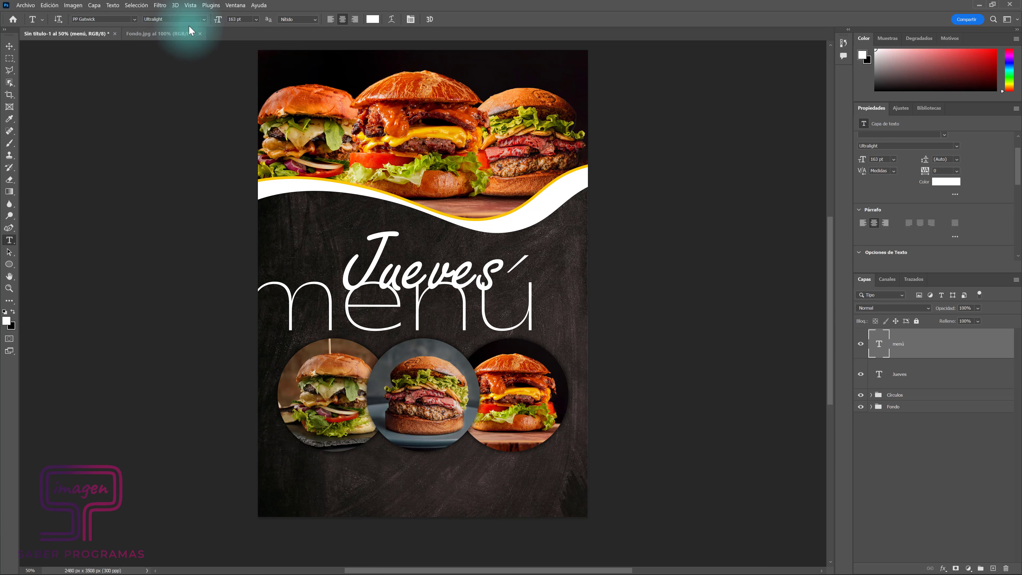
{"action": "left_click_drag", "start_coordinate": [217, 19], "coordinate": [165, 27]}
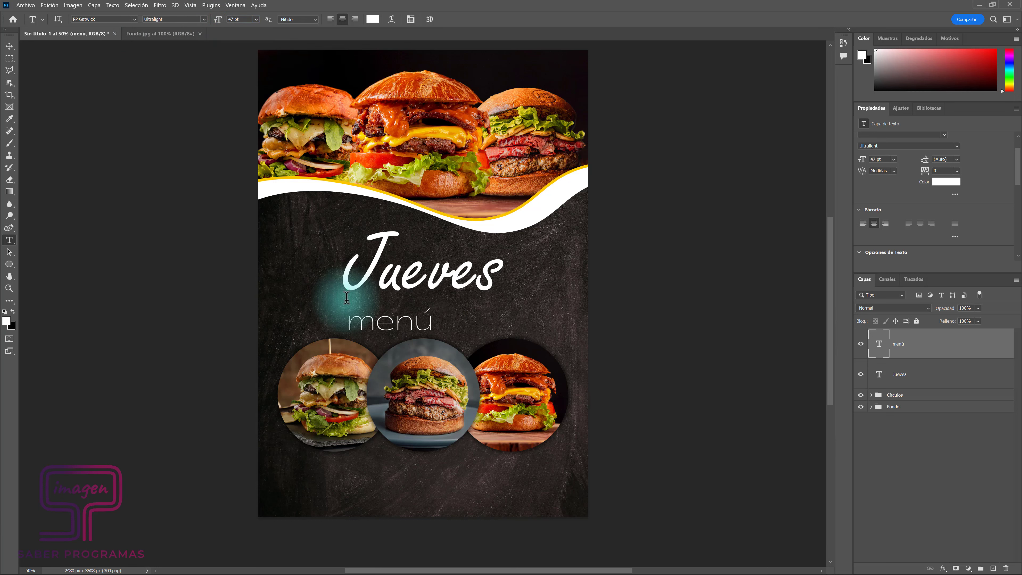
Step: Place menú just beneath Jueves and shift the burger circles group up slightly
{"action": "key", "text": "v"}
{"action": "left_click_drag", "start_coordinate": [349, 322], "coordinate": [382, 306]}
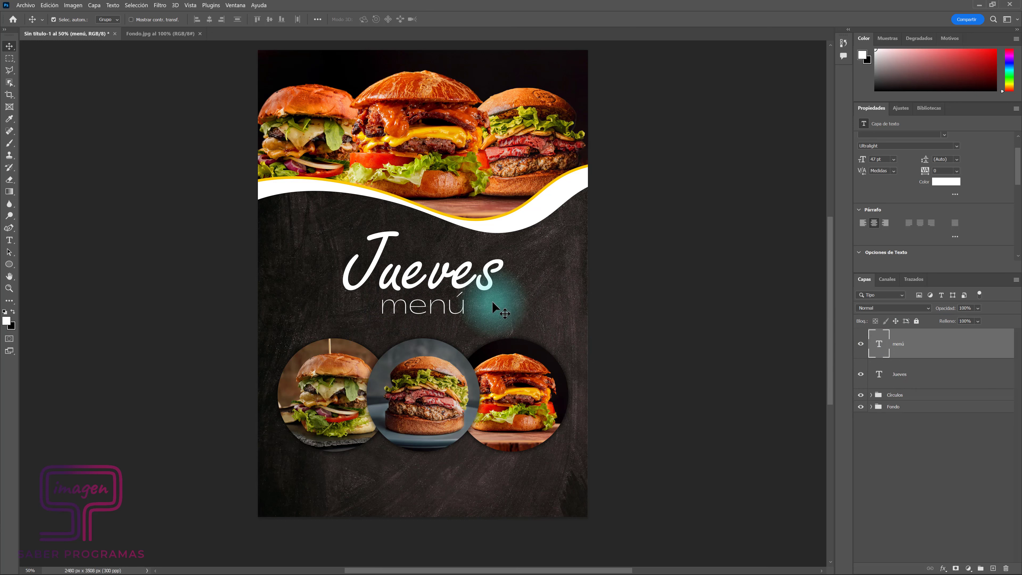
{"action": "key", "text": "Down"}
{"action": "key", "text": "Down"}
{"action": "key", "text": "Down"}
{"action": "key", "text": "Down"}
{"action": "key", "text": "Down"}
{"action": "key", "text": "Down"}
{"action": "key", "text": "Down"}
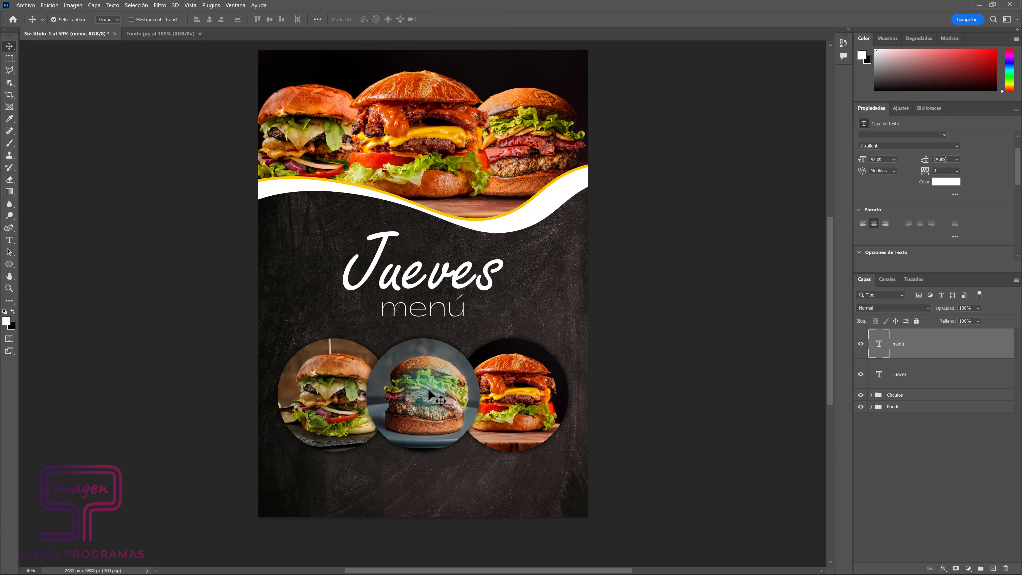
{"action": "left_click_drag", "start_coordinate": [423, 395], "coordinate": [423, 388]}
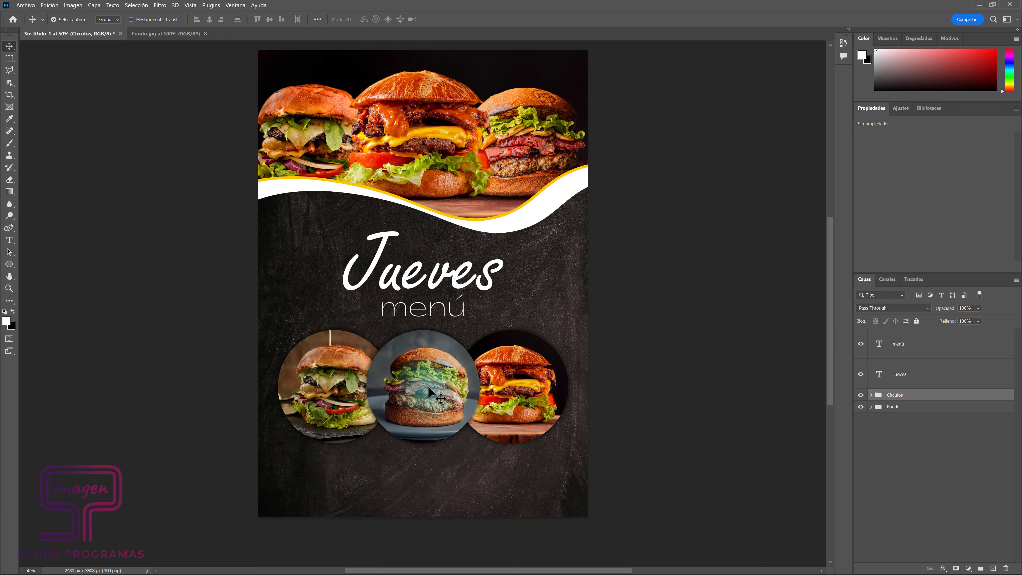
Step: Select Jueves and menú, group them with Ctrl+G, and name the group 'Texto principal'
{"action": "left_click", "coordinate": [908, 374]}
{"action": "left_click", "coordinate": [915, 344]}
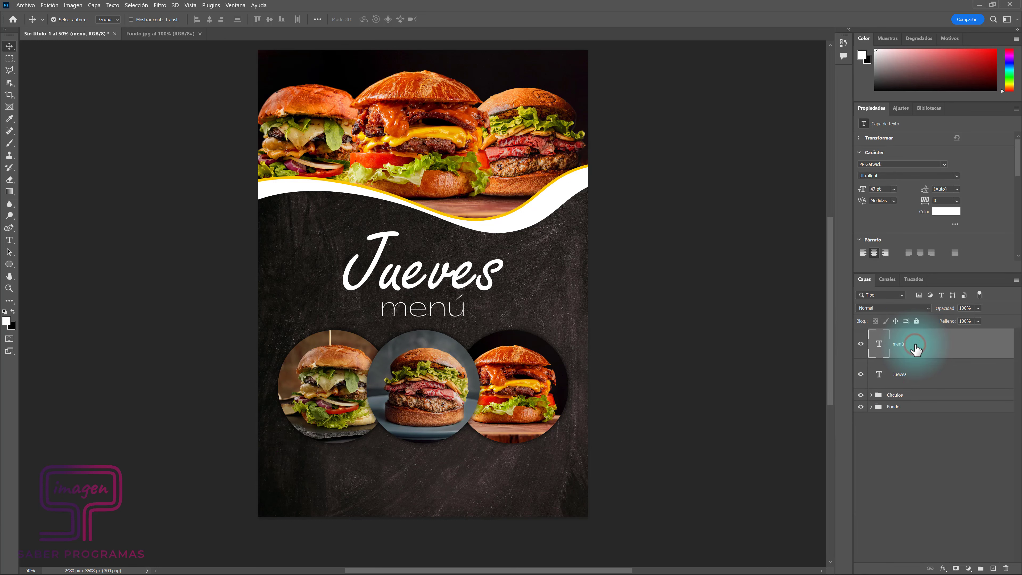
{"action": "left_click", "coordinate": [917, 373], "text": "shift"}
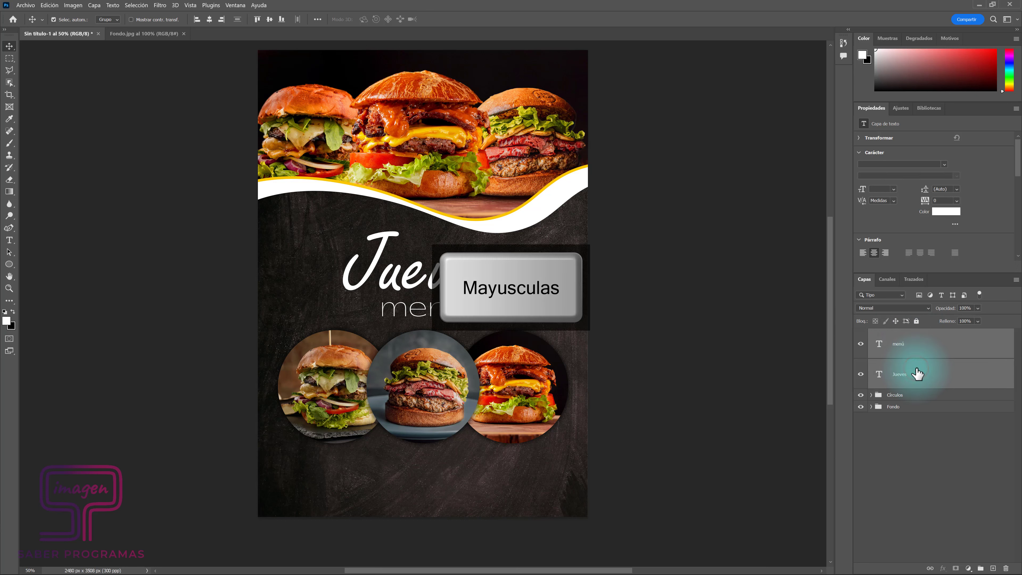
{"action": "key", "text": "ctrl+g"}
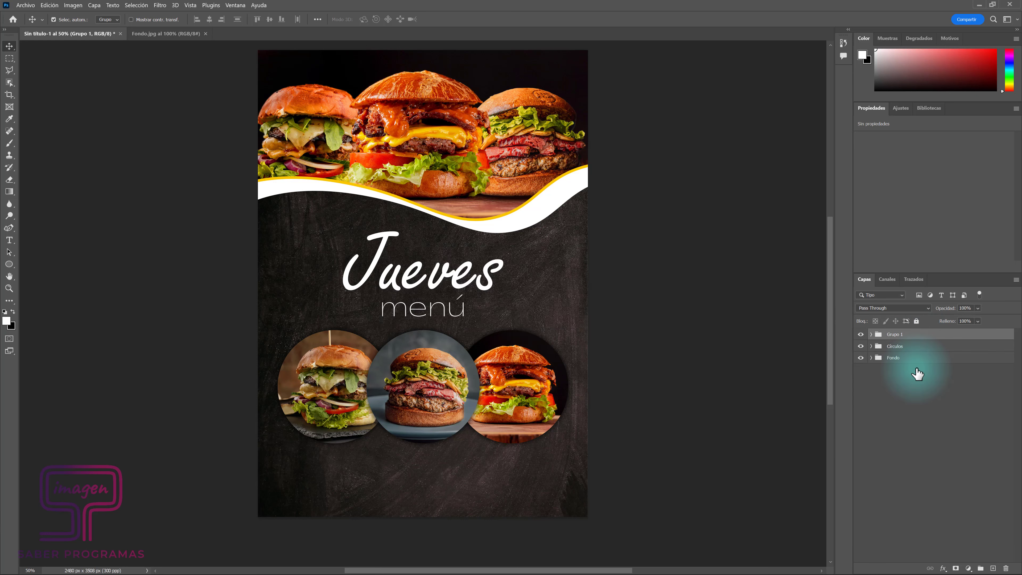
{"action": "double_click", "coordinate": [893, 334]}
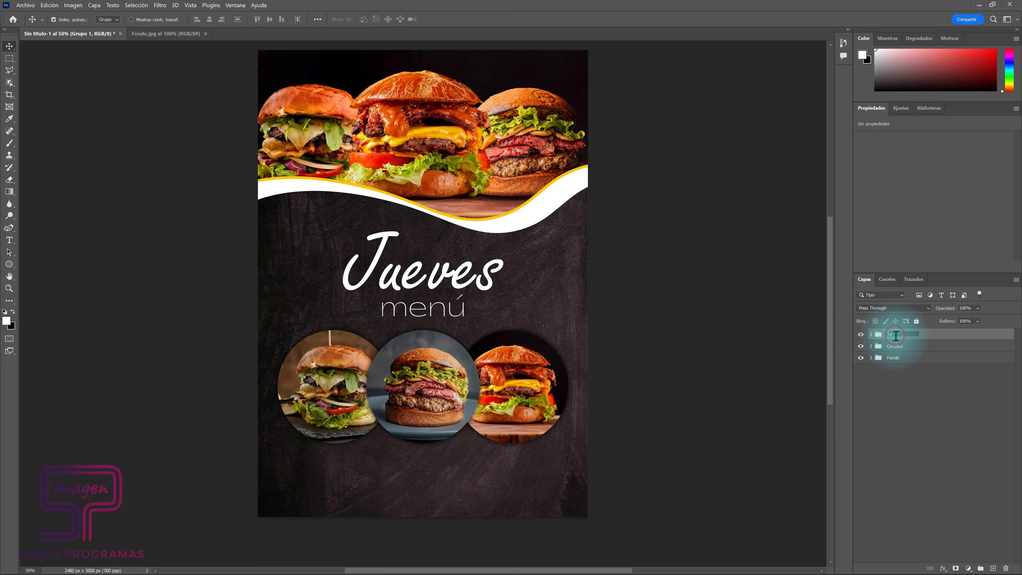
{"action": "type", "text": "xto principal"}
{"action": "key", "text": "Return"}
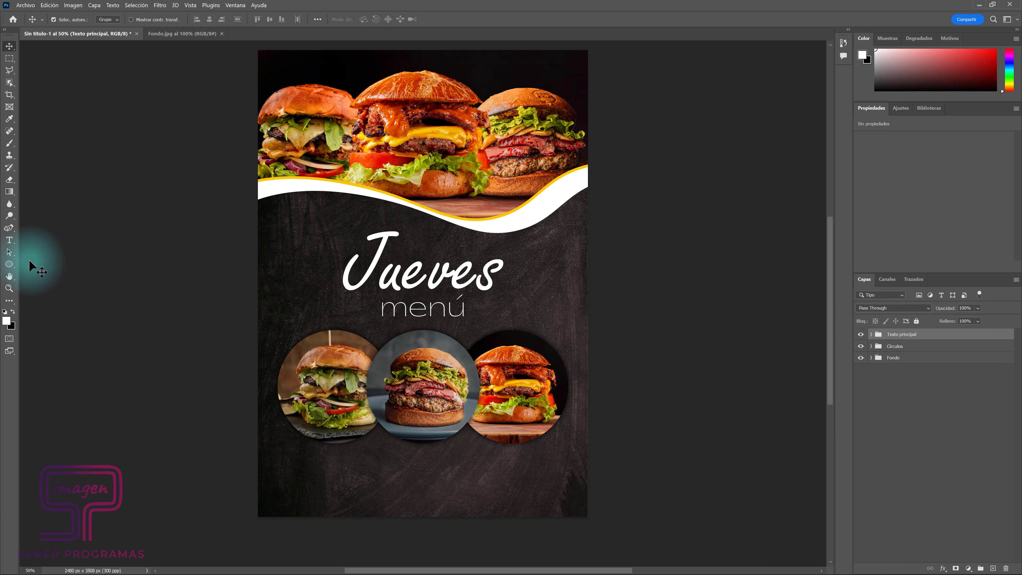
Step: Draw a rectangle near the flyer's bottom with yellow fill and no stroke
{"action": "left_click", "coordinate": [9, 264]}
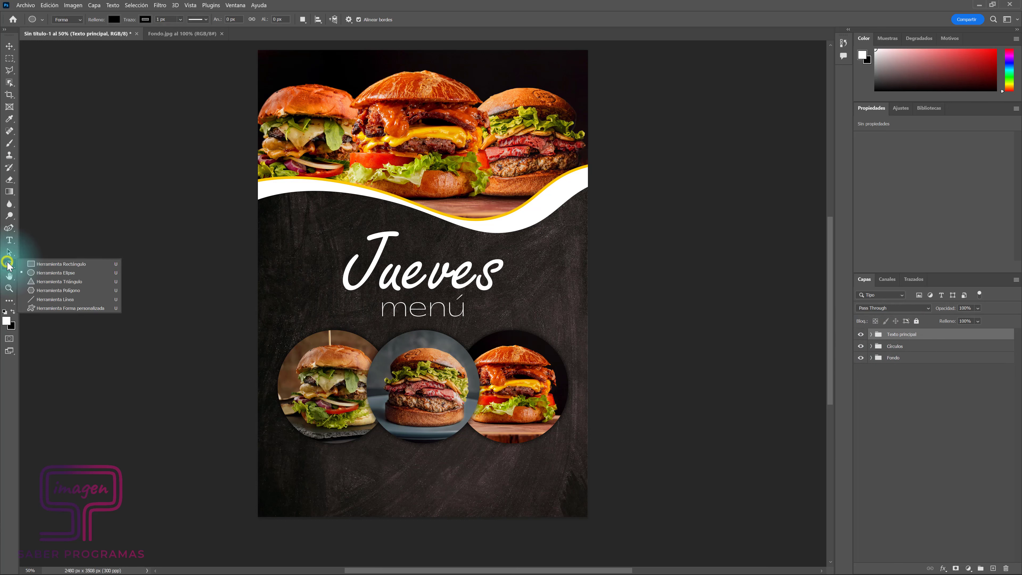
{"action": "left_click", "coordinate": [35, 264]}
{"action": "mouse_move", "coordinate": [368, 460]}
{"action": "left_mouse_down"}
{"action": "mouse_move", "coordinate": [409, 489]}
{"action": "mouse_move", "coordinate": [497, 489]}
{"action": "left_mouse_up"}
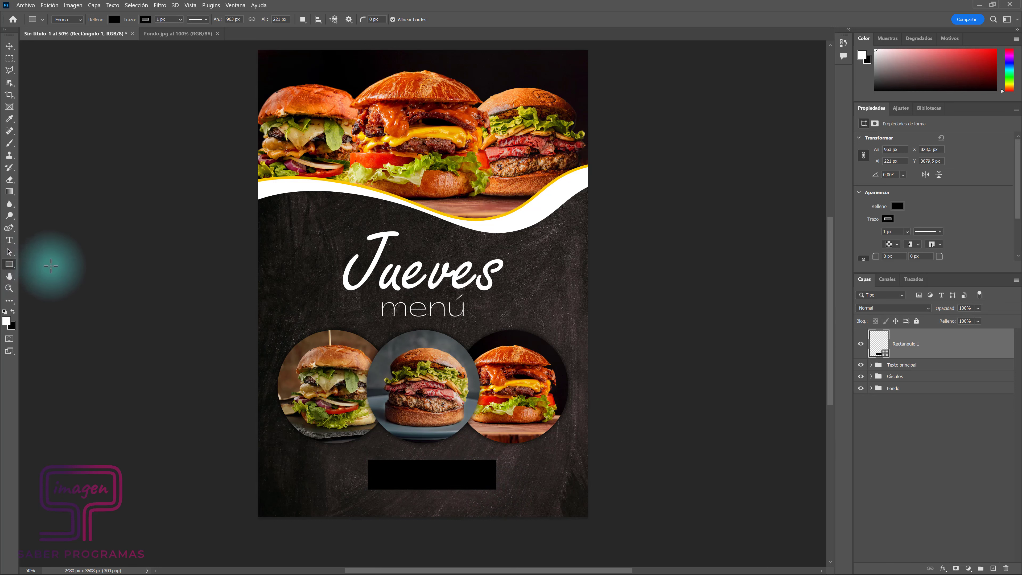
{"action": "left_click", "coordinate": [114, 19]}
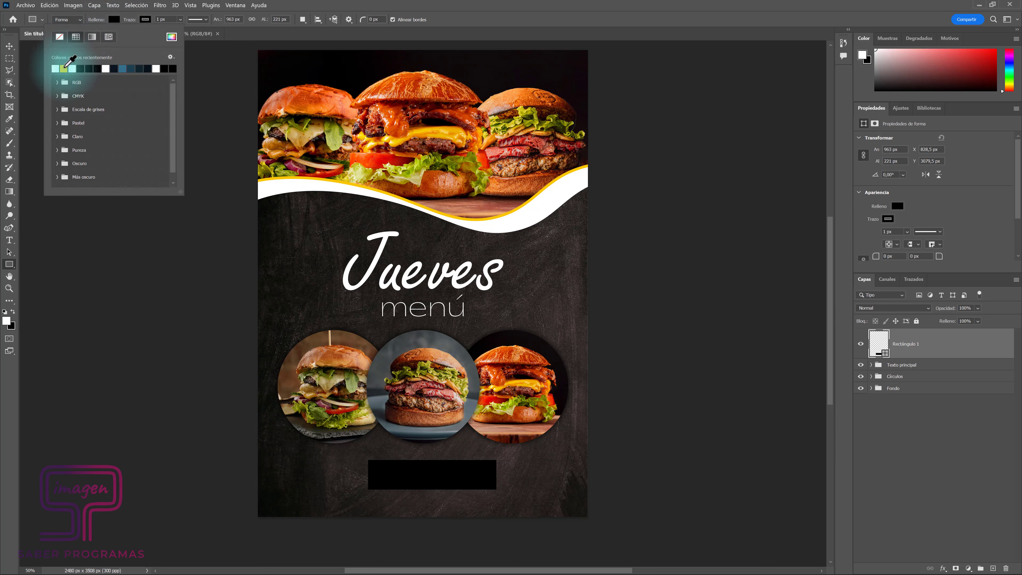
{"action": "left_click", "coordinate": [63, 69]}
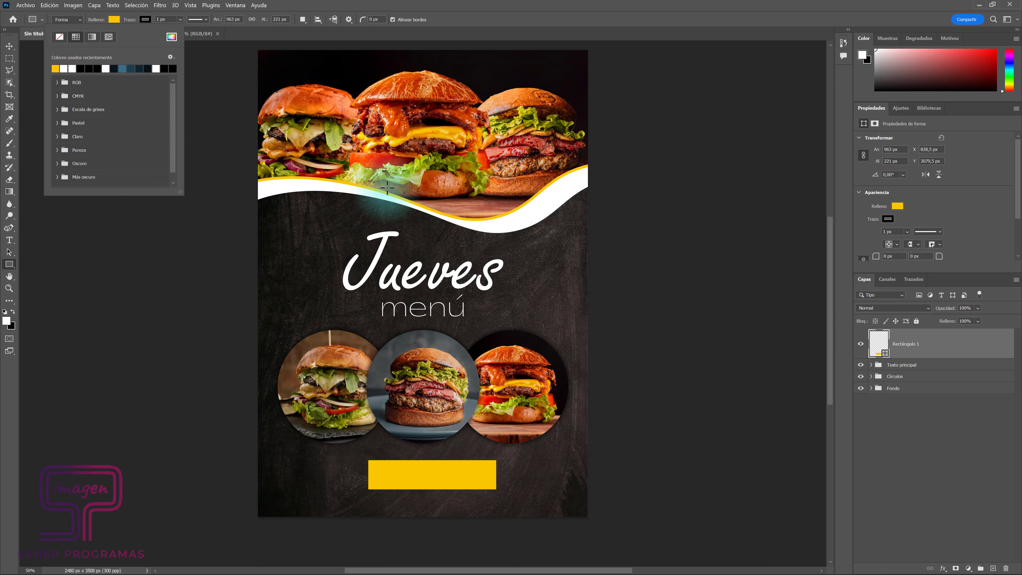
{"action": "left_click", "coordinate": [145, 19]}
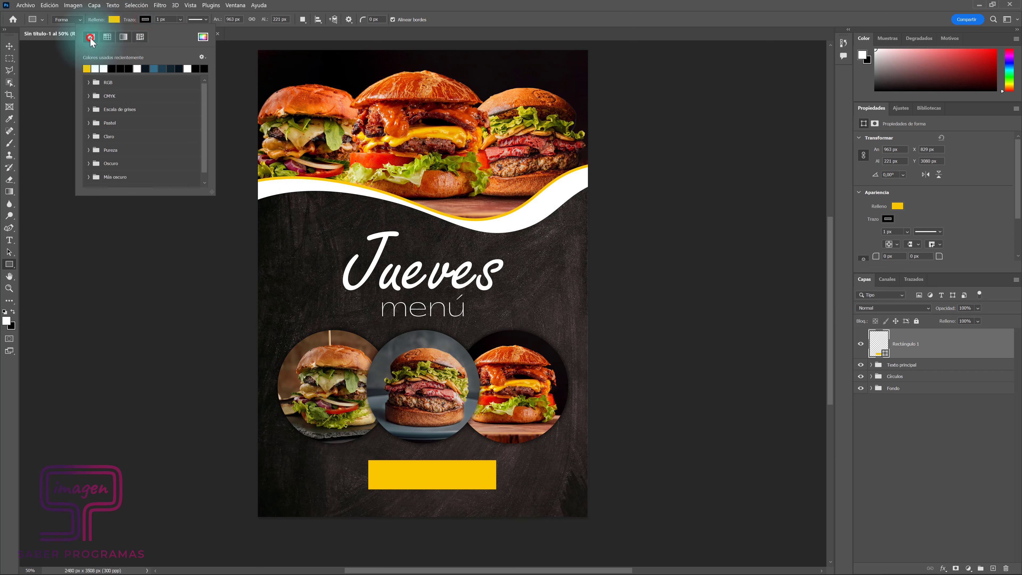
{"action": "left_click", "coordinate": [90, 37]}
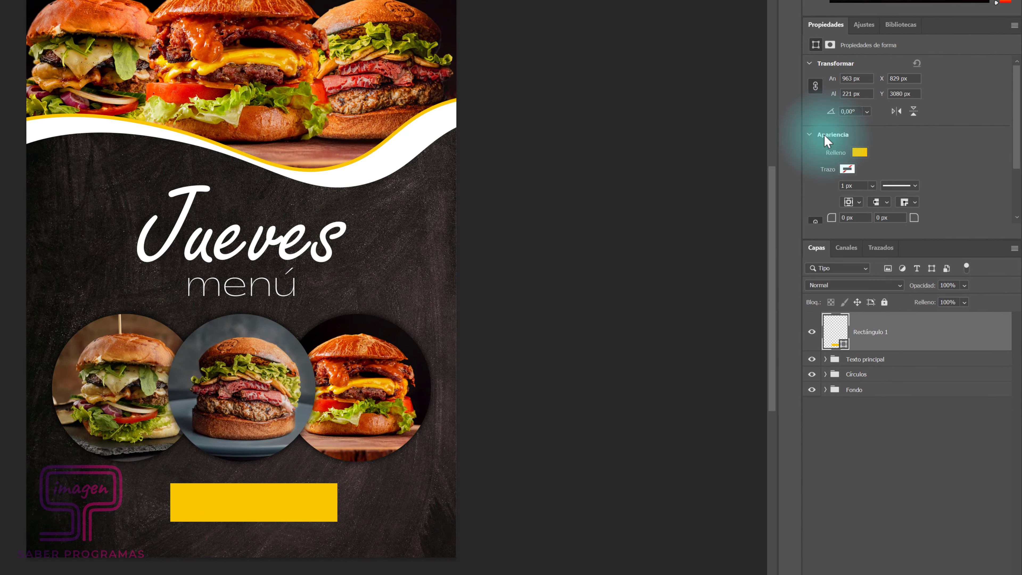
Step: Round the rectangle's corners to 110,5 px, making a pill shape
{"action": "scroll", "coordinate": [824, 135], "scroll_direction": "down", "scroll_amount": 3}
{"action": "scroll", "coordinate": [824, 144], "scroll_direction": "down", "scroll_amount": 2}
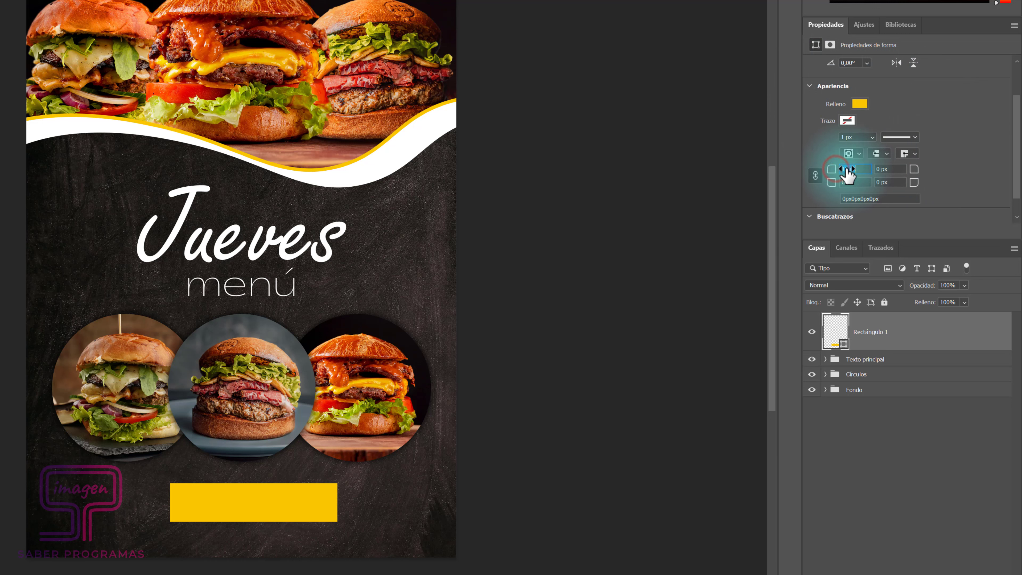
{"action": "left_click_drag", "start_coordinate": [836, 171], "coordinate": [1006, 163]}
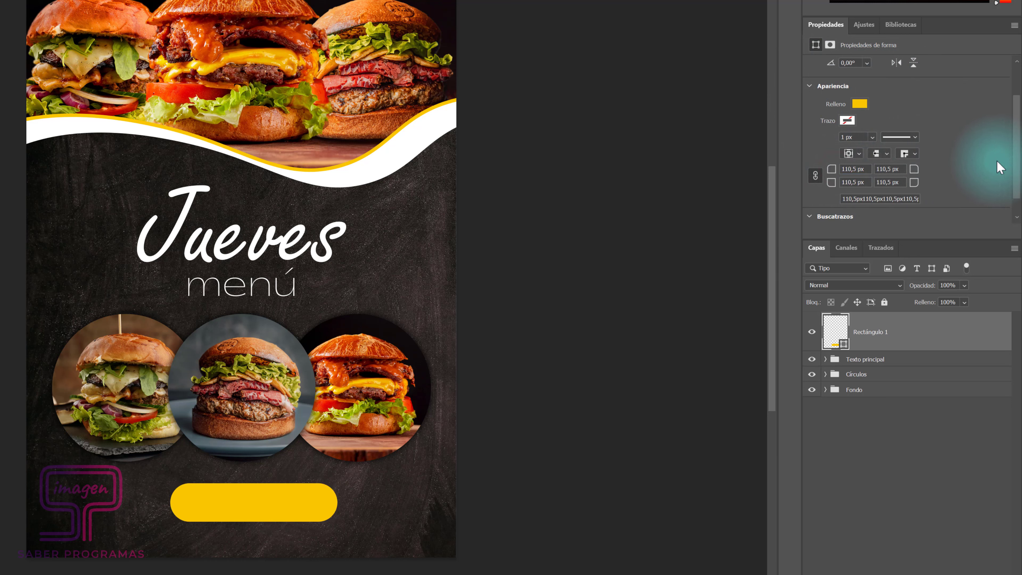
{"action": "left_click", "coordinate": [831, 169]}
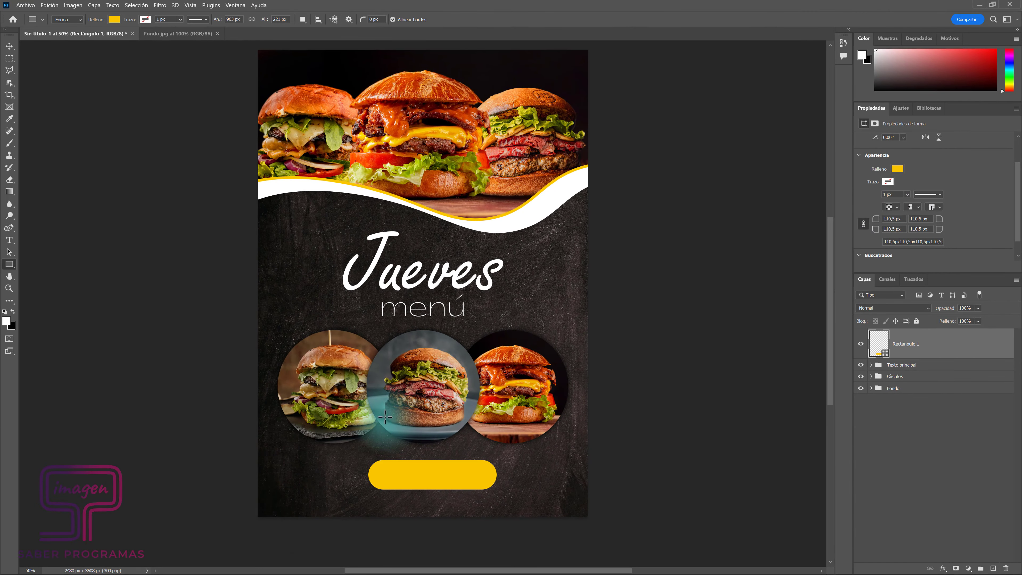
Step: Add a 'Pídelo ya' text layer on the yellow pill
{"action": "left_click", "coordinate": [10, 241]}
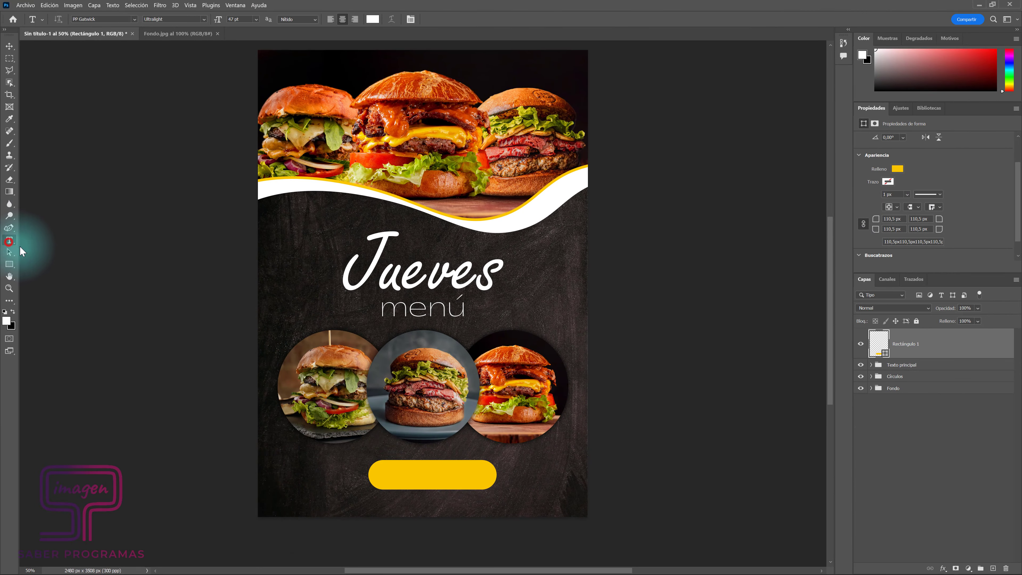
{"action": "left_click", "coordinate": [397, 475]}
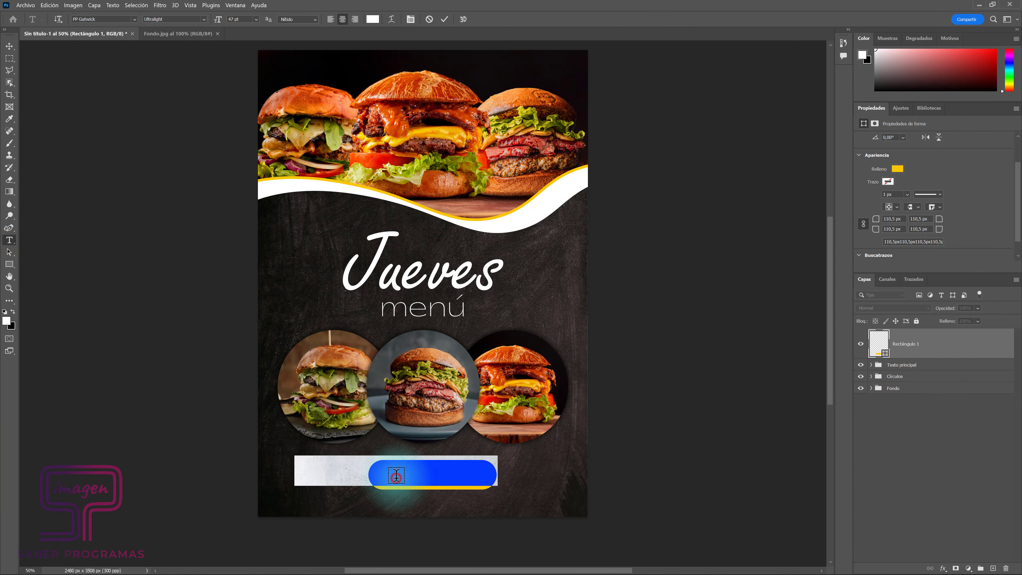
{"action": "type", "text": "Pí"}
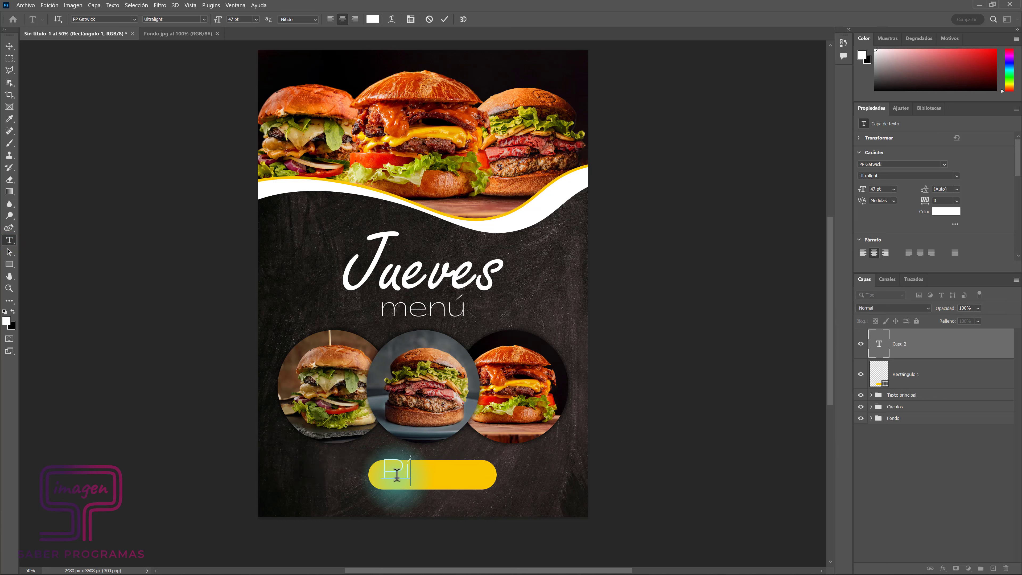
{"action": "type", "text": "delo ya"}
{"action": "key", "text": "ctrl+Return"}
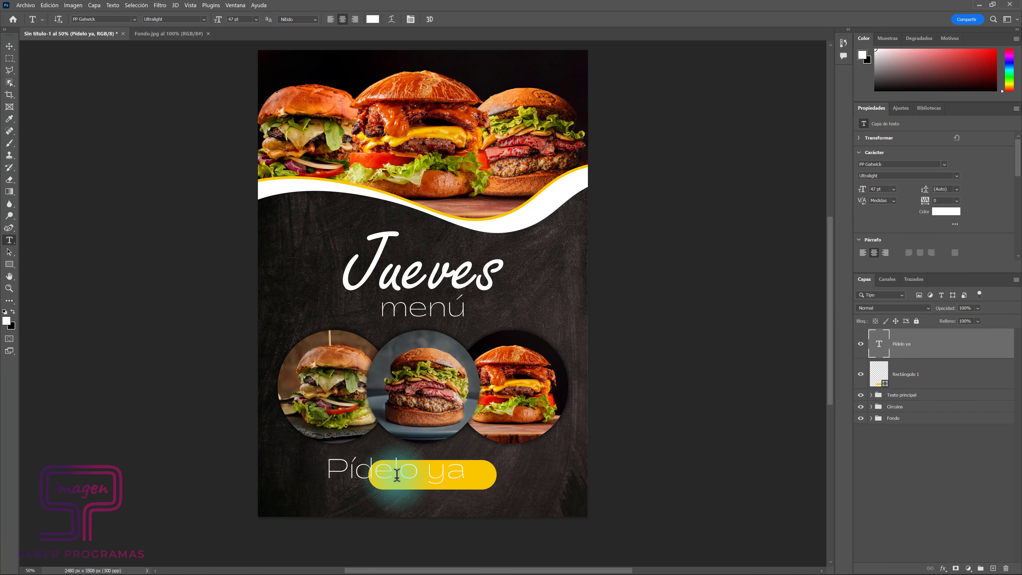
{"action": "key", "text": "Escape"}
Step: Set Pídelo ya to PP Gatwick Bold at 19 pt
{"action": "left_click", "coordinate": [203, 19]}
{"action": "left_click", "coordinate": [169, 61]}
{"action": "left_click_drag", "start_coordinate": [217, 18], "coordinate": [199, 19]}
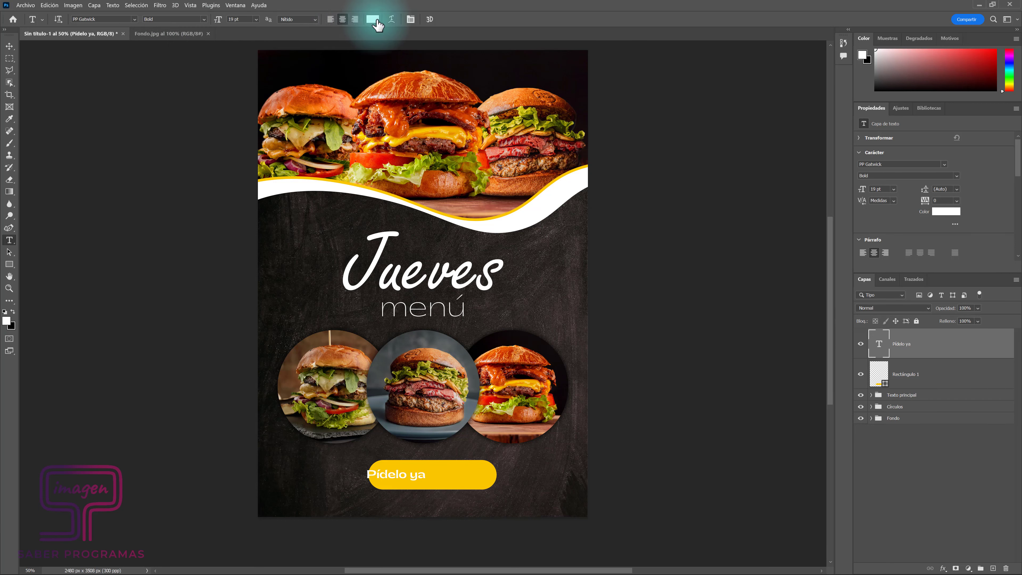
Step: Colour the label near-black and centre it inside the yellow pill
{"action": "left_click", "coordinate": [373, 19]}
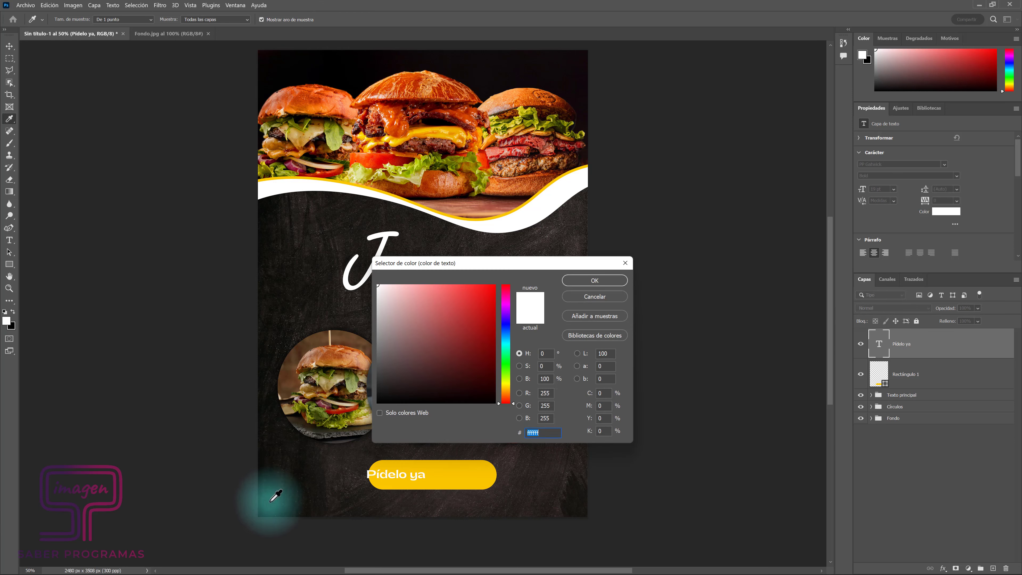
{"action": "left_click", "coordinate": [261, 512]}
{"action": "left_click", "coordinate": [262, 510]}
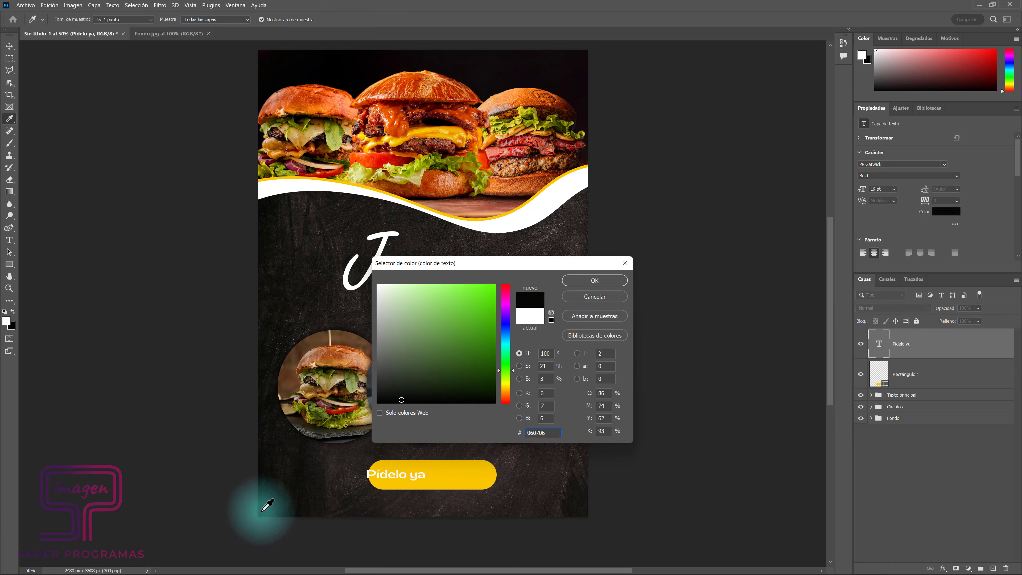
{"action": "left_click", "coordinate": [594, 280]}
{"action": "key", "text": "v"}
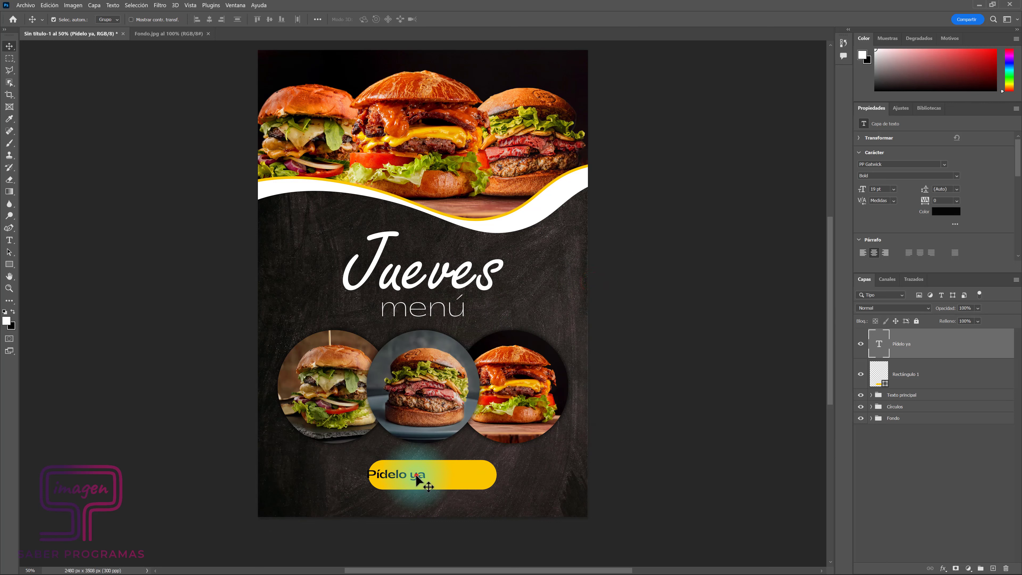
{"action": "left_click_drag", "start_coordinate": [420, 477], "coordinate": [452, 476]}
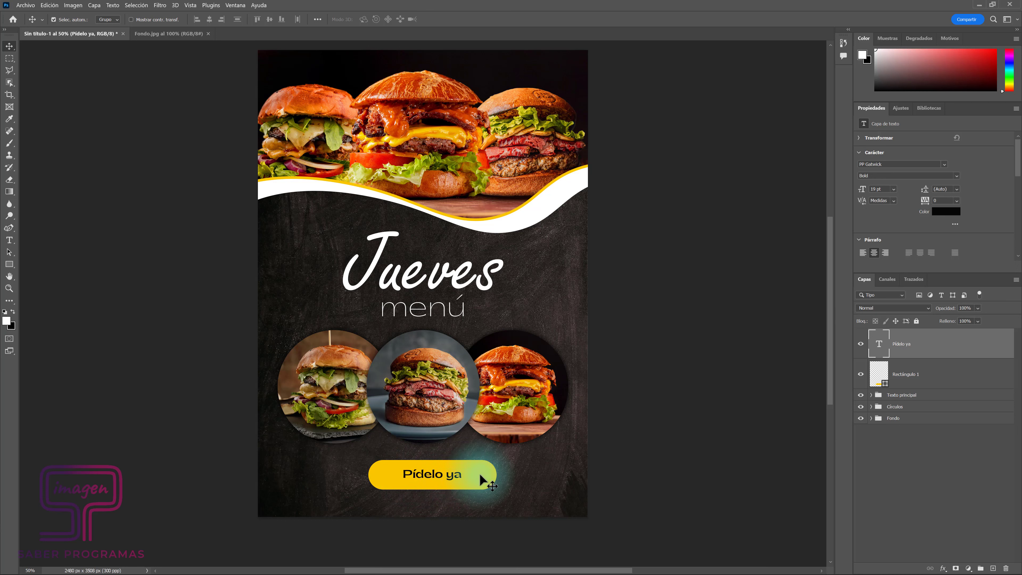
Step: Narrow the yellow Rectángulo 1 button from its right side
{"action": "left_click", "coordinate": [486, 474]}
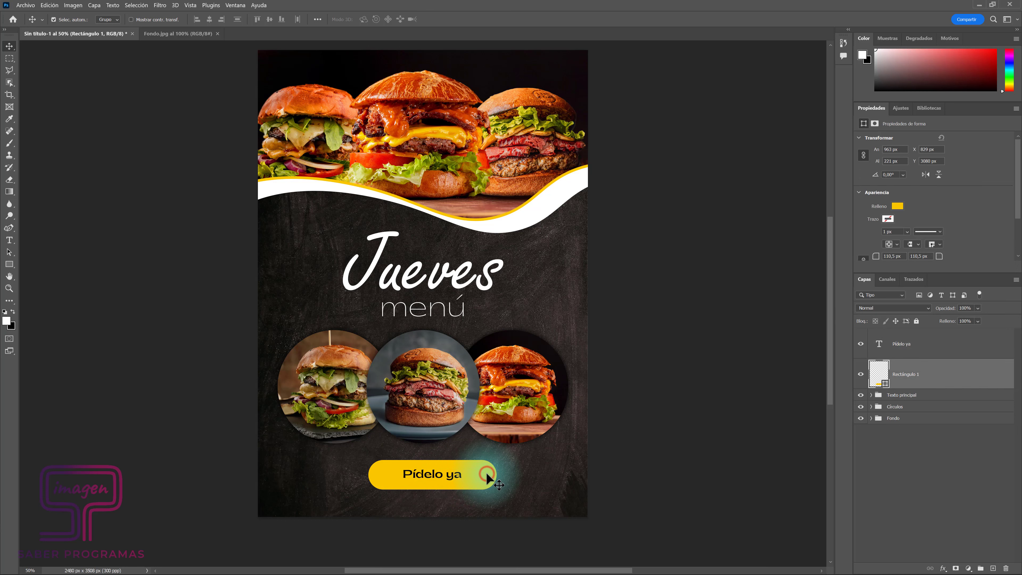
{"action": "key", "text": "ctrl+t"}
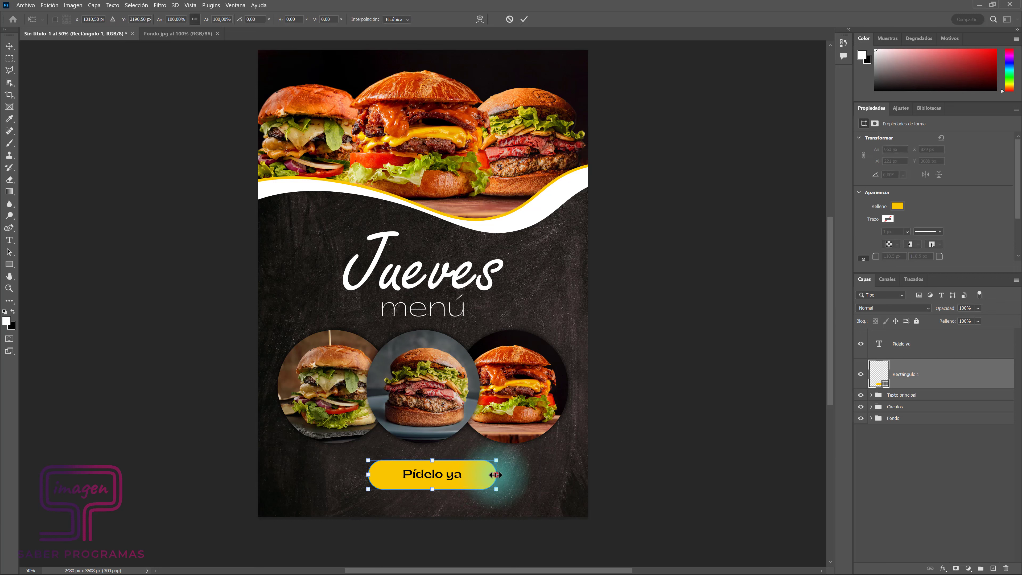
{"action": "left_click_drag", "start_coordinate": [493, 478], "coordinate": [449, 480]}
{"action": "key", "text": "Return"}
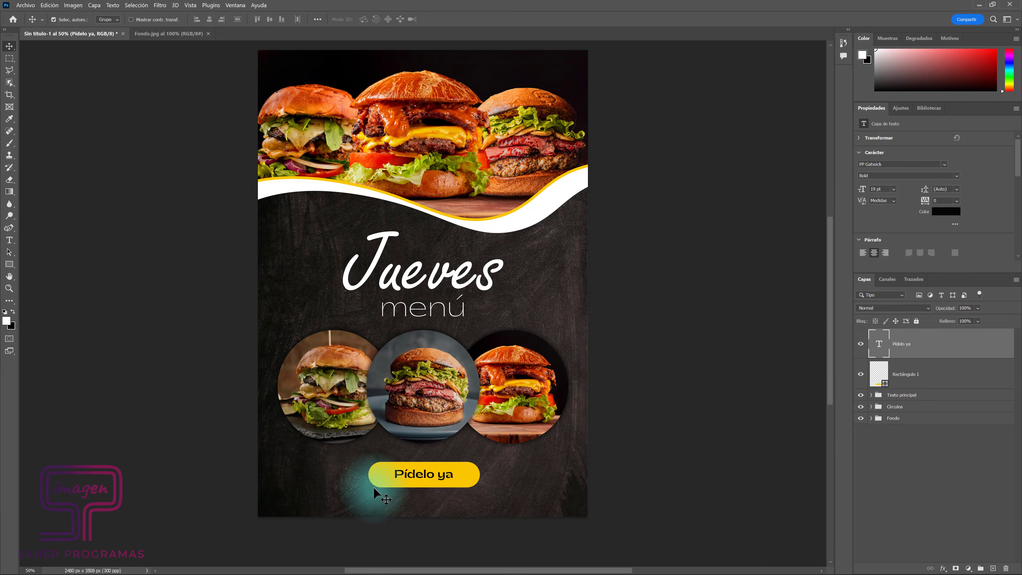
Step: Enlarge Pídelo ya to about 103% and align its vertical centre with the button
{"action": "key", "text": "ctrl+t"}
{"action": "left_click_drag", "start_coordinate": [452, 475], "coordinate": [441, 476]}
{"action": "key", "text": "Return"}
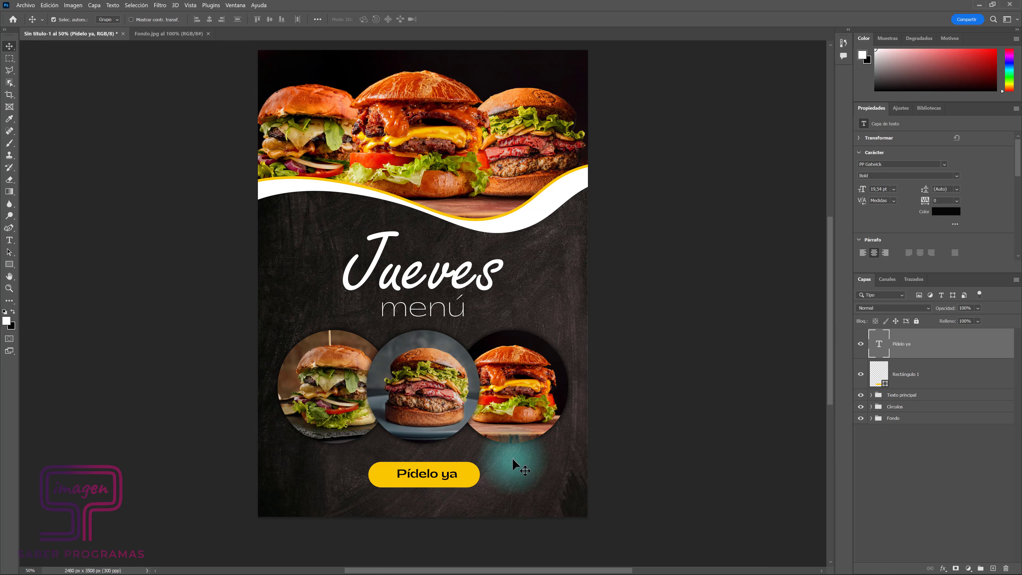
{"action": "left_click", "coordinate": [922, 377]}
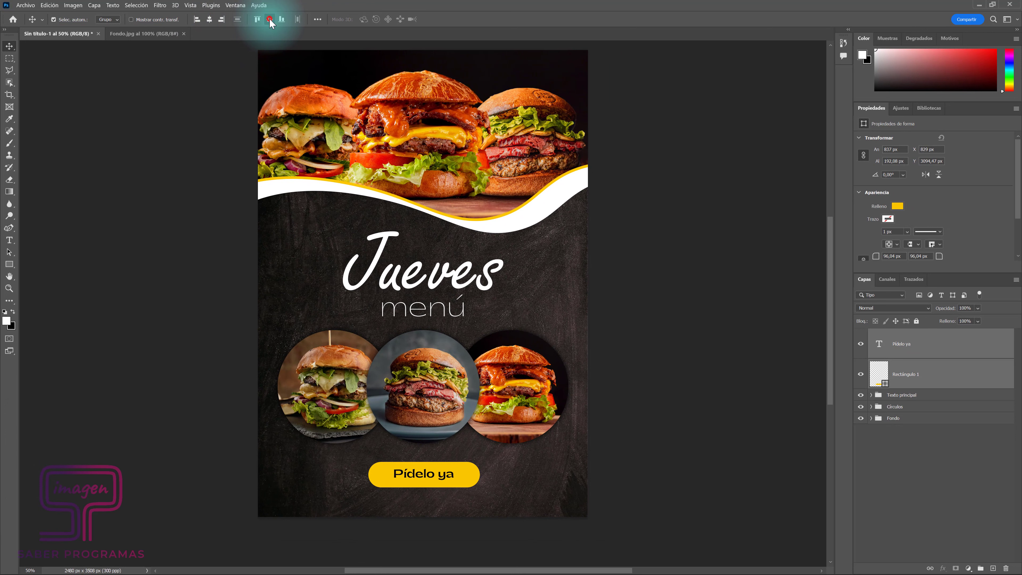
{"action": "left_click", "coordinate": [270, 19]}
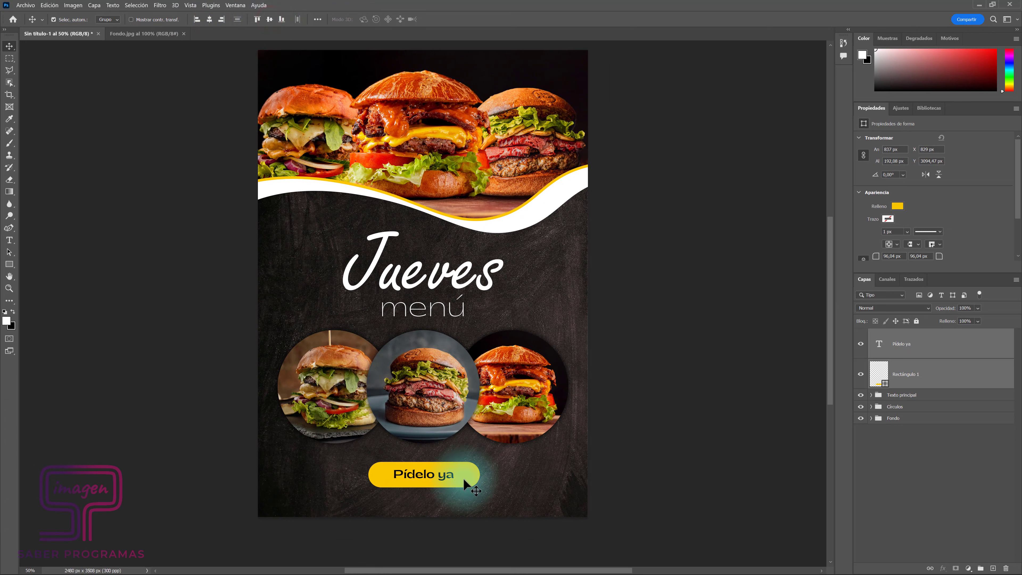
Step: Group the yellow button and its label as 'Pídelo ya', with alignment set to Canvas
{"action": "key", "text": "ctrl+g"}
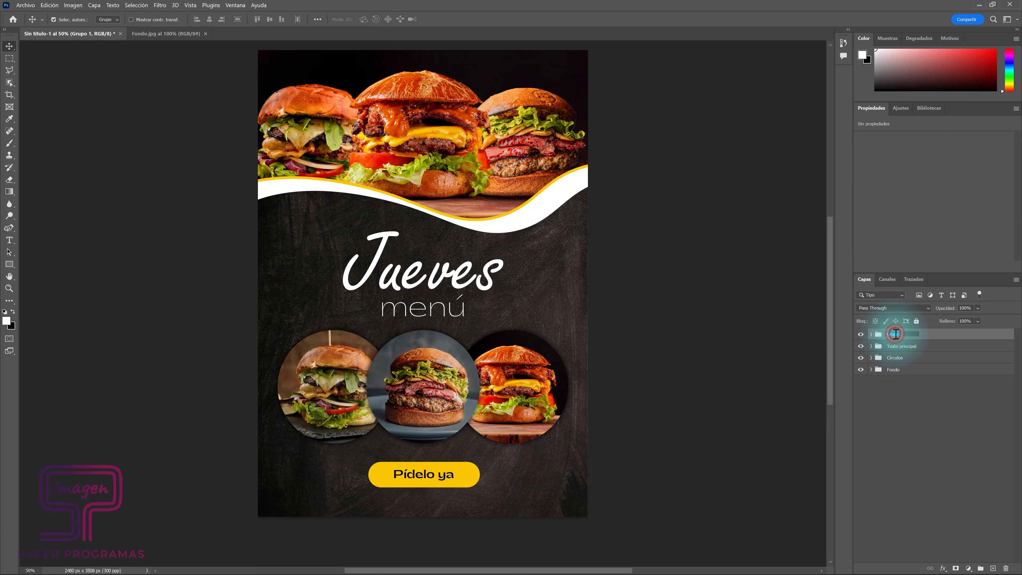
{"action": "key", "text": "Return"}
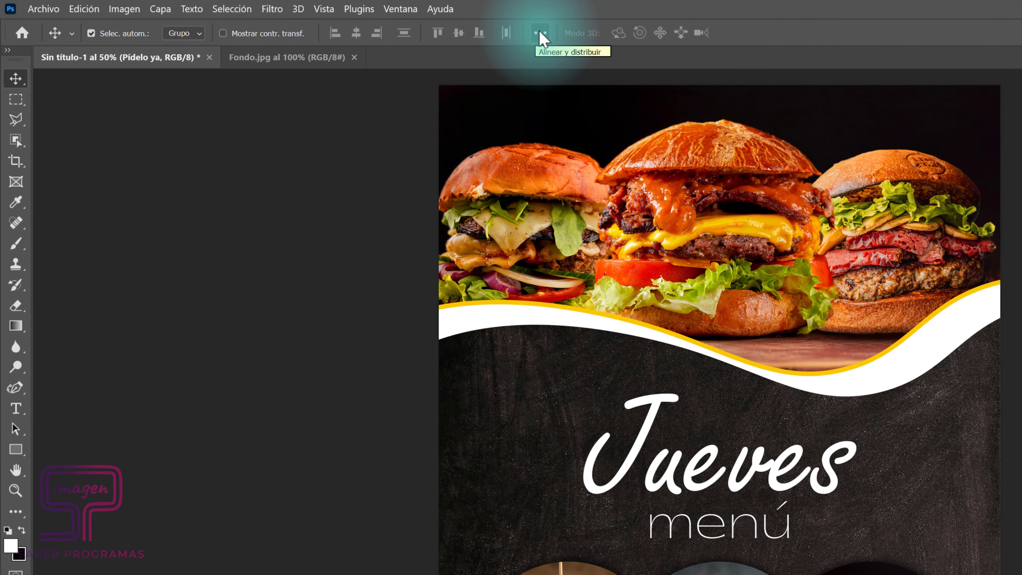
{"action": "left_click", "coordinate": [531, 32]}
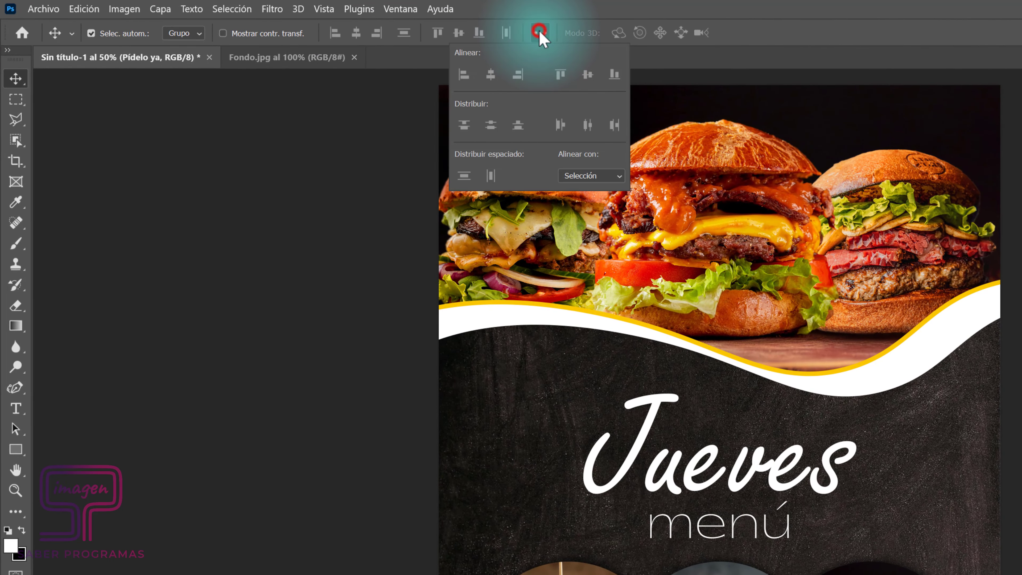
{"action": "left_click", "coordinate": [577, 177]}
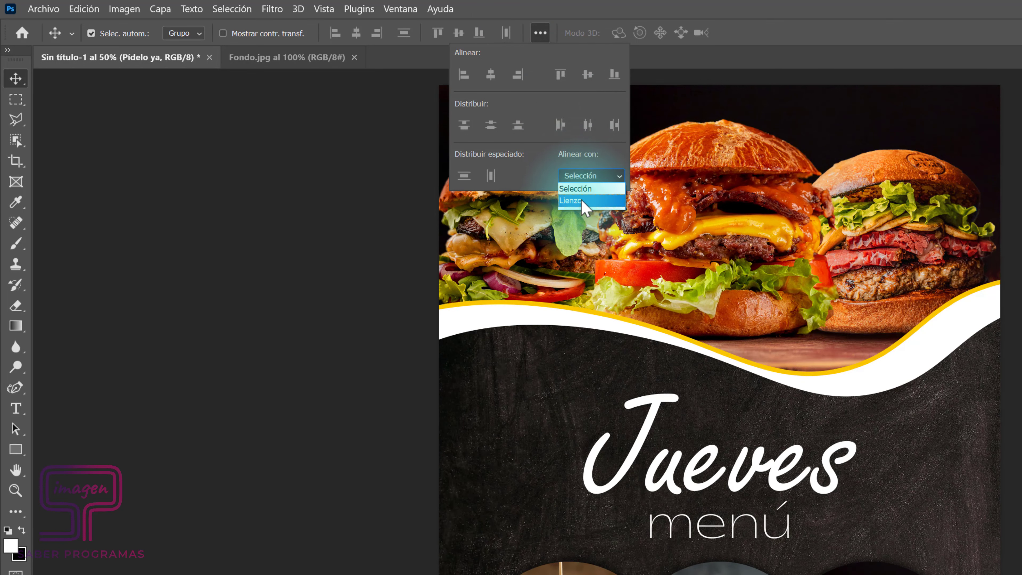
{"action": "left_click", "coordinate": [586, 200]}
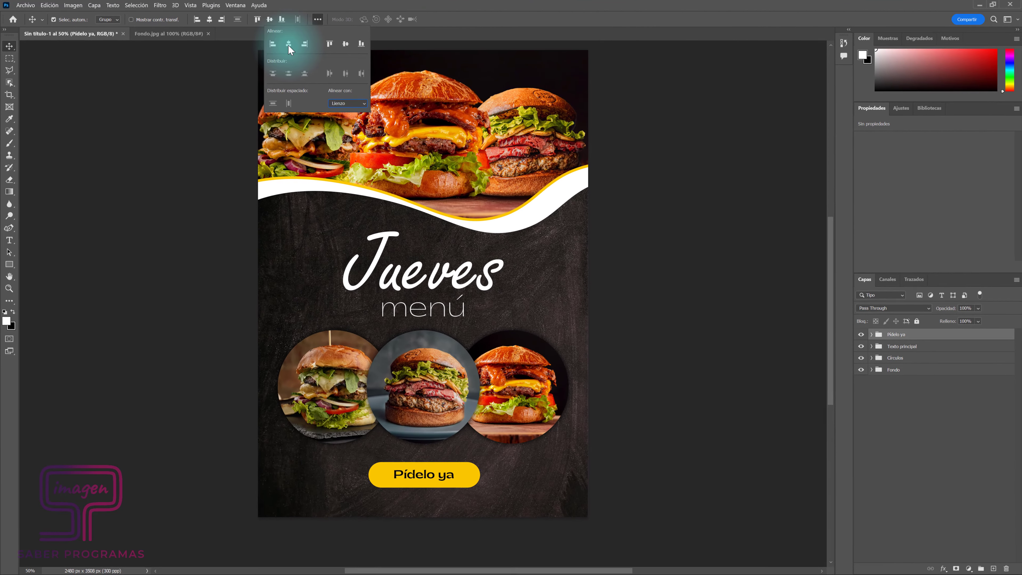
Step: Centre the Pídelo ya group horizontally on the flyer and reselect it alone
{"action": "left_click", "coordinate": [288, 45]}
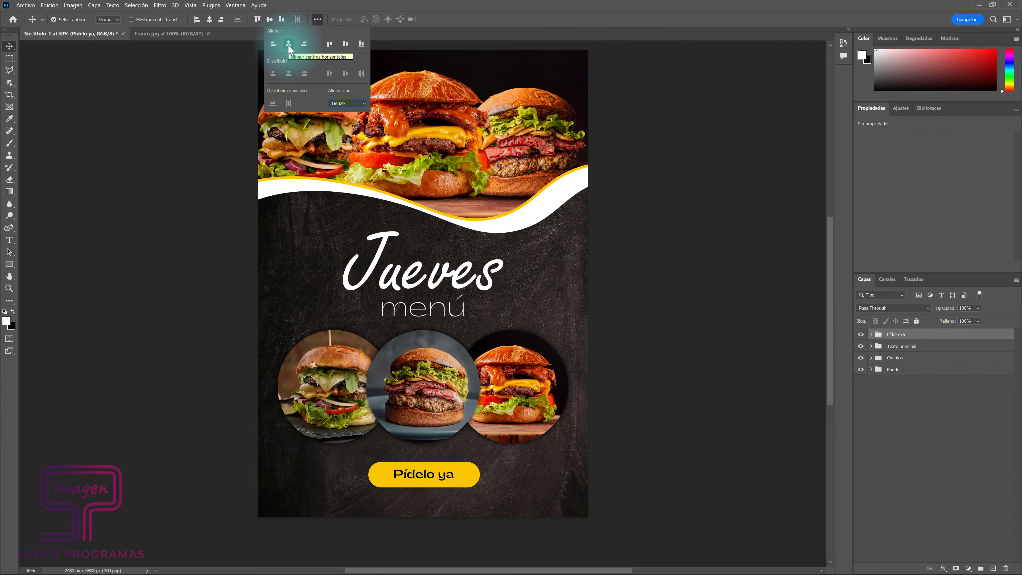
{"action": "left_click", "coordinate": [288, 45]}
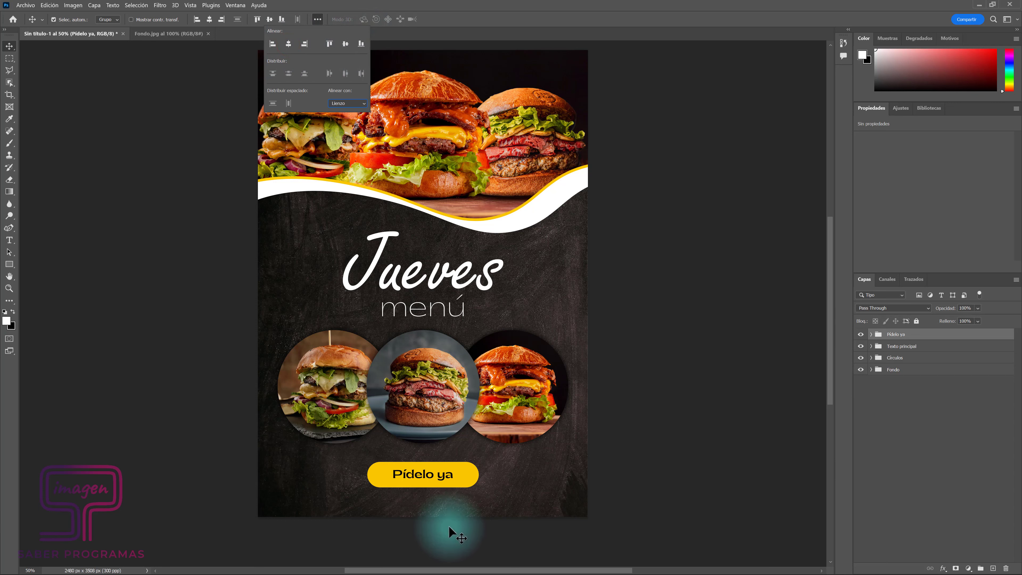
{"action": "left_click", "coordinate": [908, 345]}
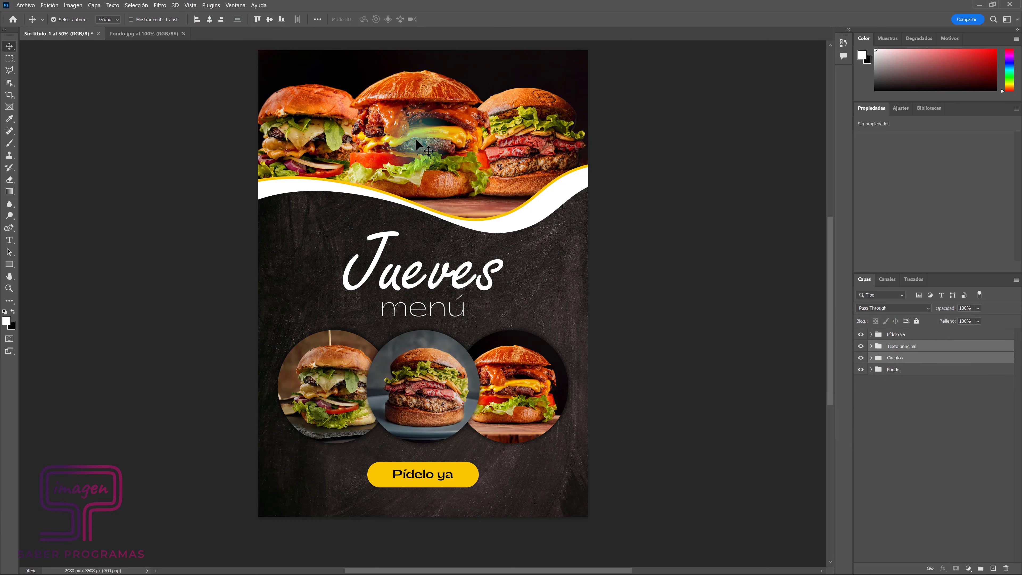
{"action": "left_click", "coordinate": [907, 334]}
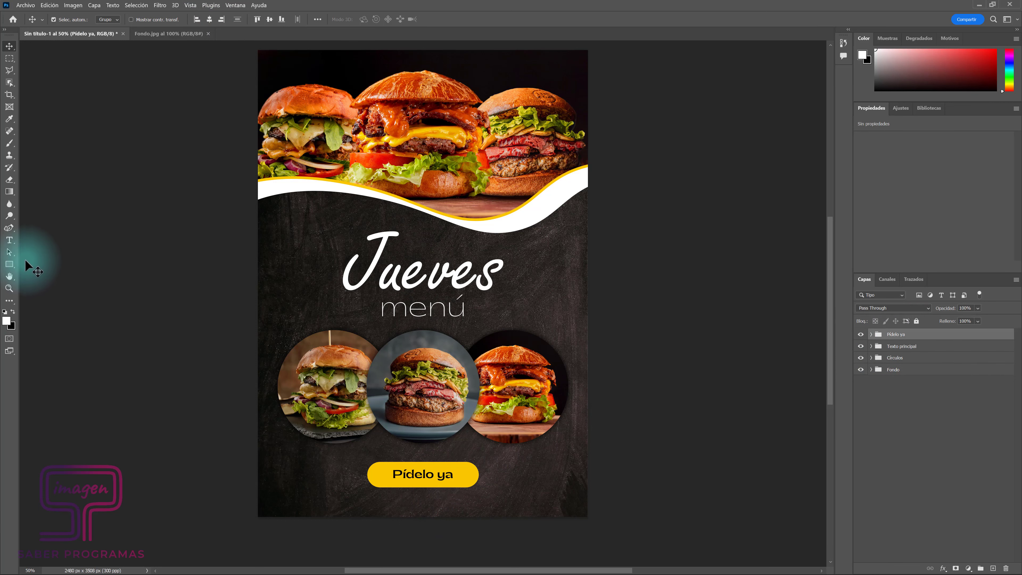
{"action": "left_click", "coordinate": [8, 264]}
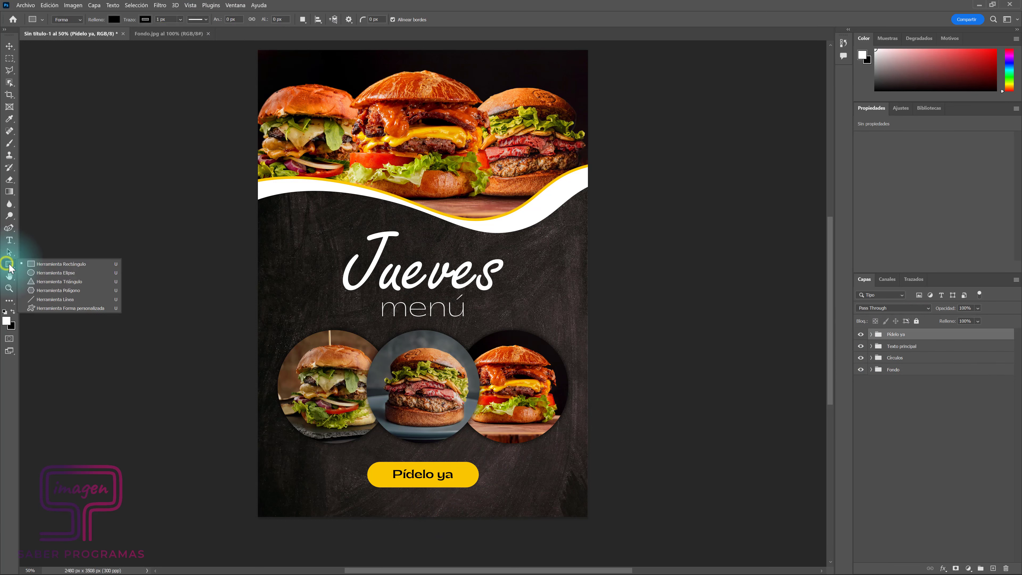
{"action": "left_click", "coordinate": [35, 272]}
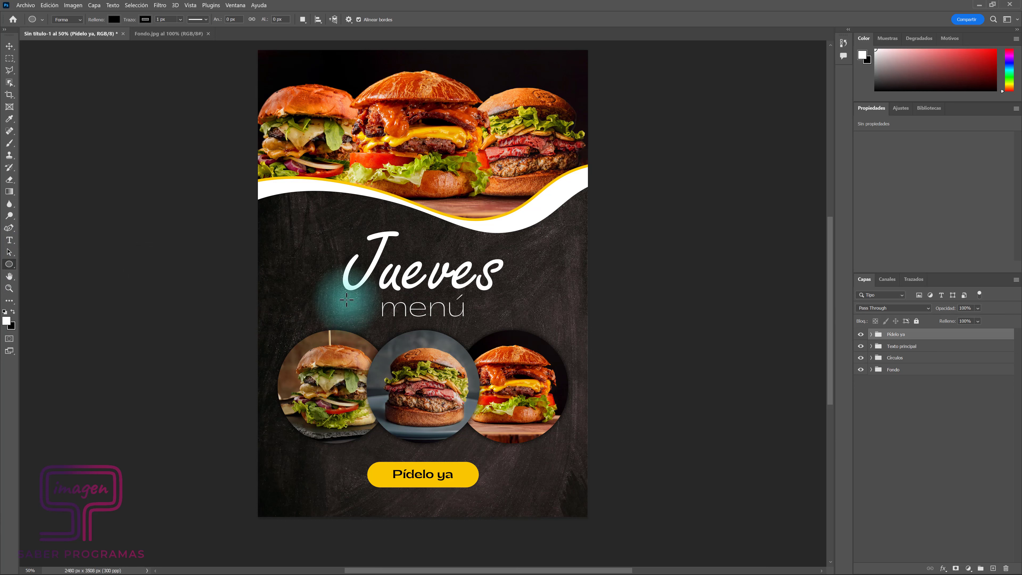
Step: Draw a yellow circle with no outline and move it over the right burger photo
{"action": "left_click_drag", "start_coordinate": [346, 300], "coordinate": [412, 364]}
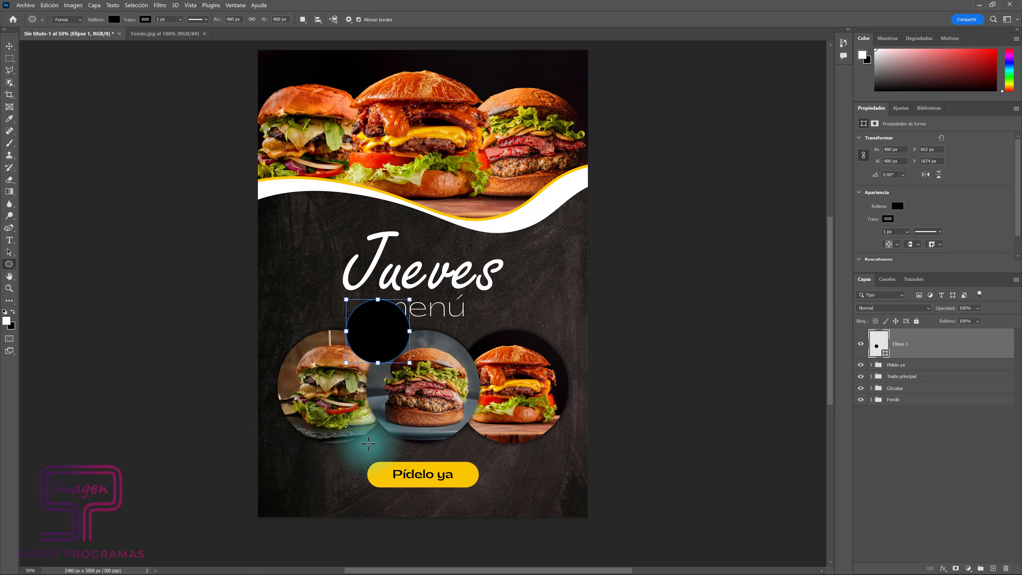
{"action": "left_click", "coordinate": [113, 19]}
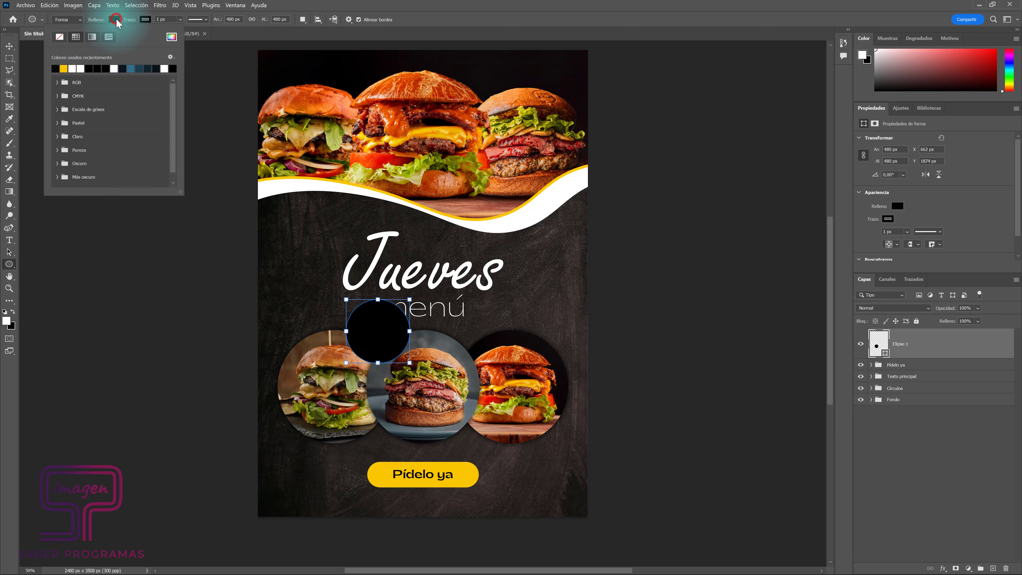
{"action": "left_click", "coordinate": [68, 66]}
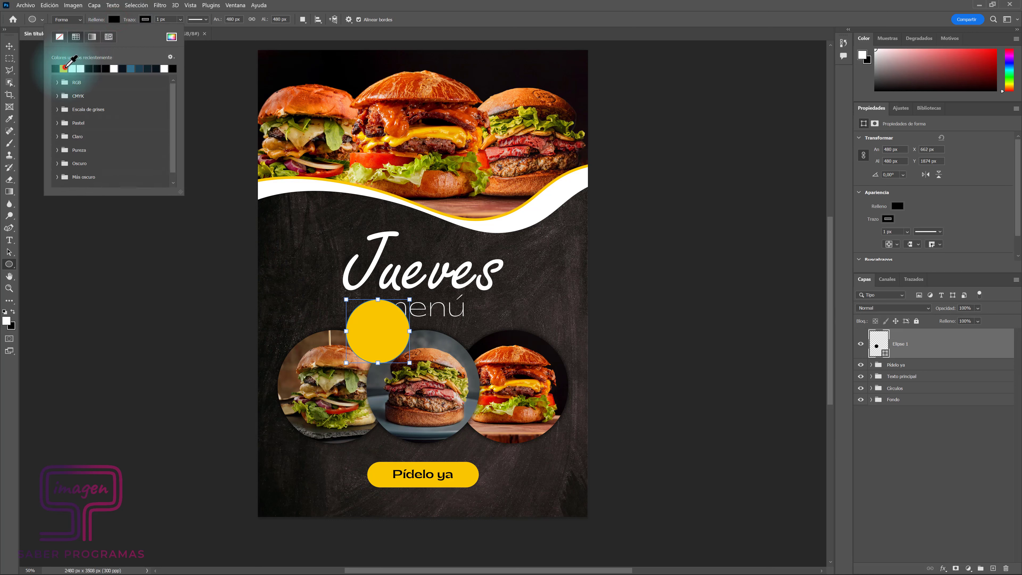
{"action": "left_click", "coordinate": [146, 19]}
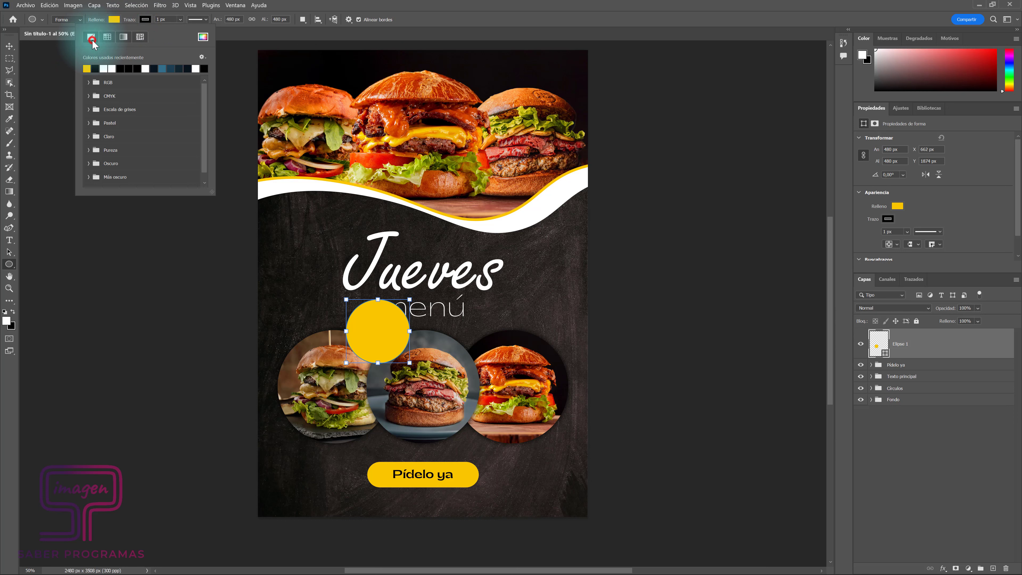
{"action": "left_click", "coordinate": [92, 40]}
{"action": "left_click_drag", "start_coordinate": [376, 334], "coordinate": [541, 332]}
Step: Add the price text '5,99€' beside the yellow circle
{"action": "left_click", "coordinate": [10, 240]}
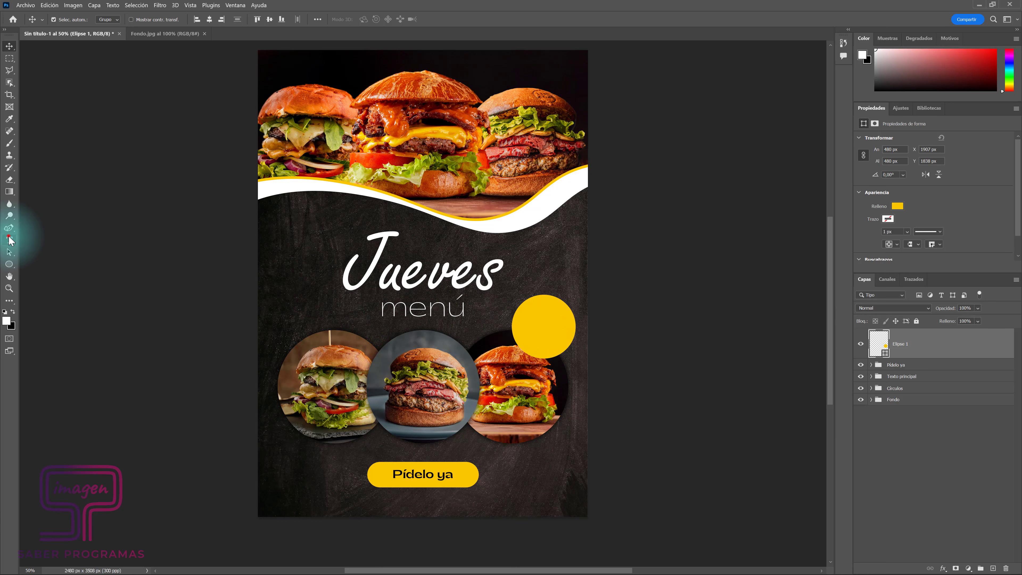
{"action": "left_click", "coordinate": [514, 324]}
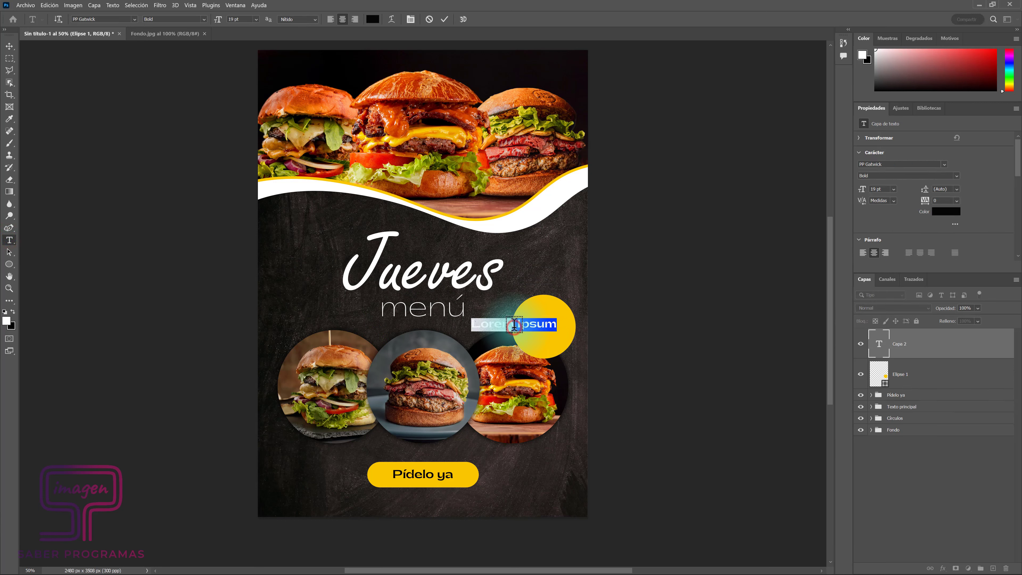
{"action": "type", "text": "5"}
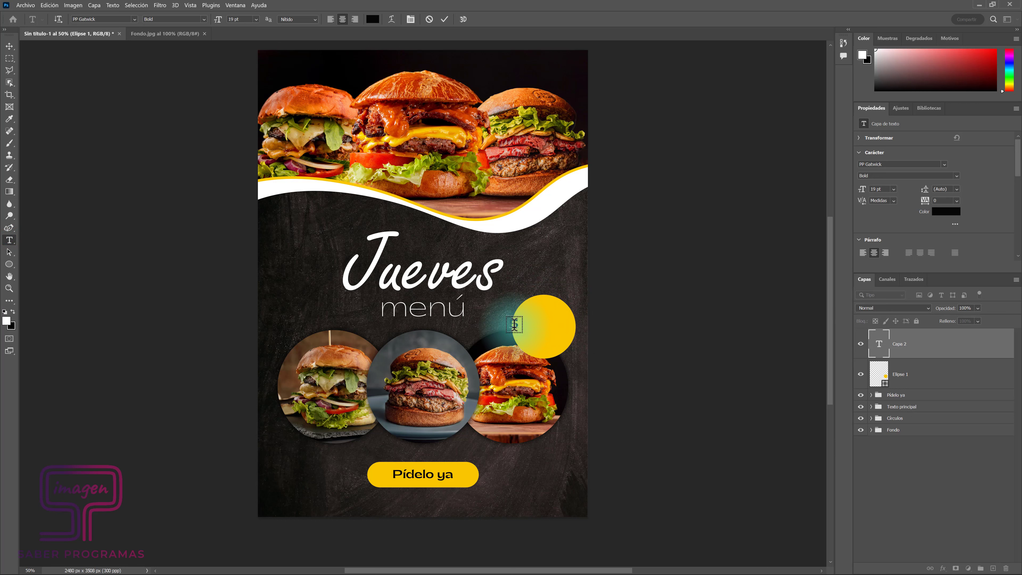
{"action": "type", "text": ",99€"}
{"action": "key", "text": "ctrl+Return"}
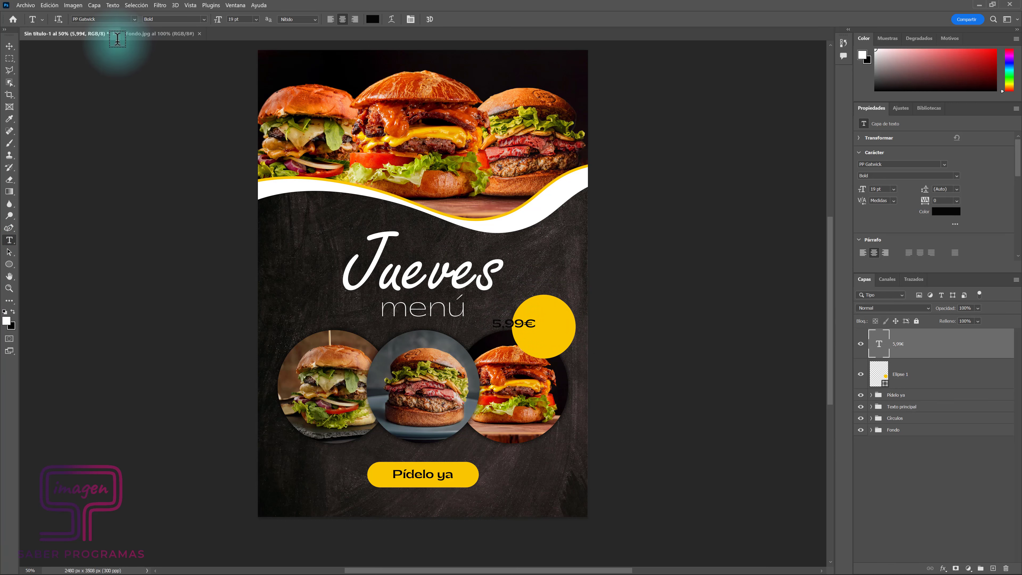
Step: Style the price in Freestyle Script 49 pt, coloured dark like the Pídelo ya label
{"action": "left_click", "coordinate": [134, 19]}
{"action": "left_click", "coordinate": [134, 56]}
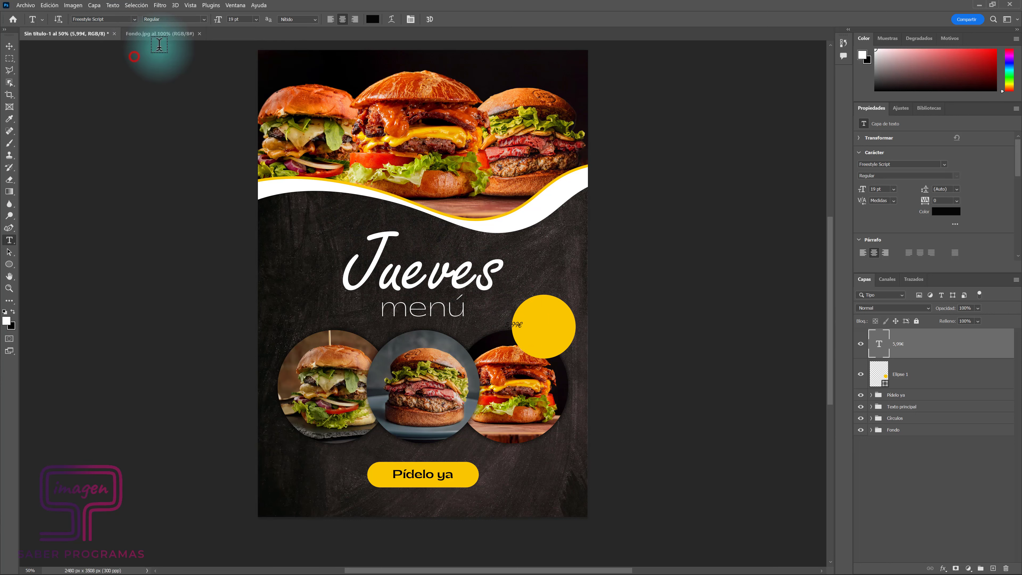
{"action": "left_click", "coordinate": [237, 19]}
{"action": "type", "text": "56"}
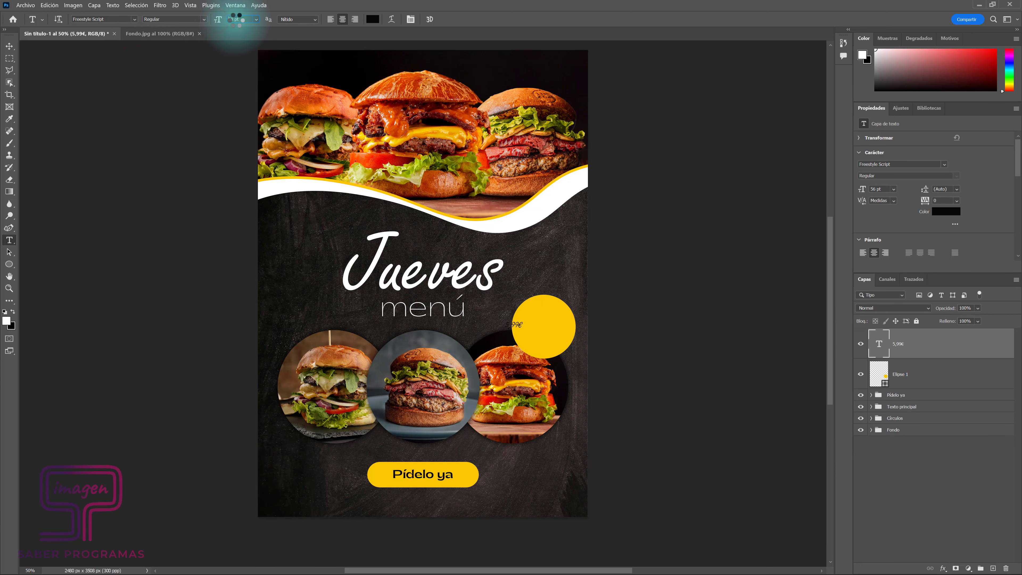
{"action": "key", "text": "Return"}
{"action": "left_click", "coordinate": [371, 19]}
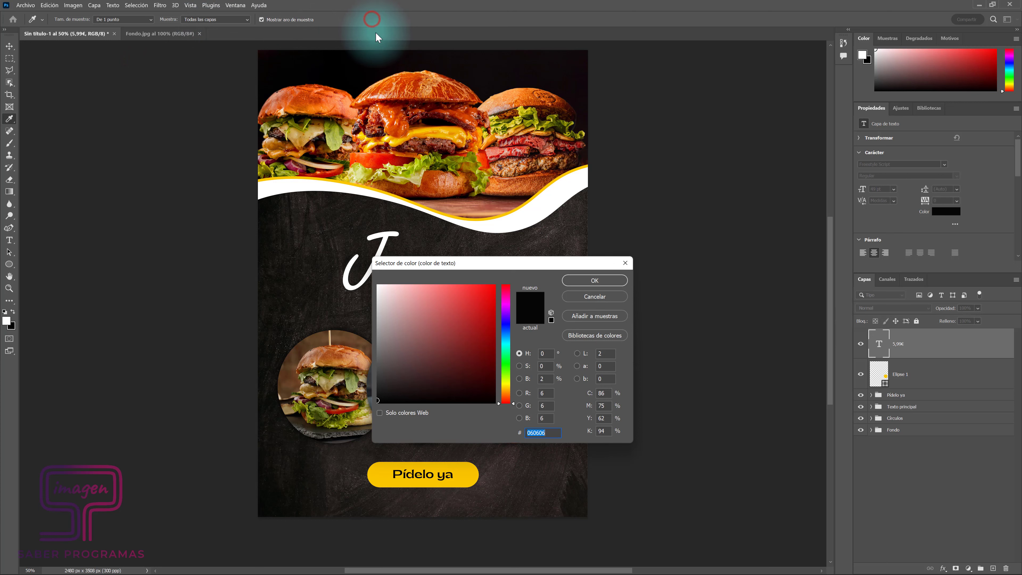
{"action": "left_click", "coordinate": [394, 474]}
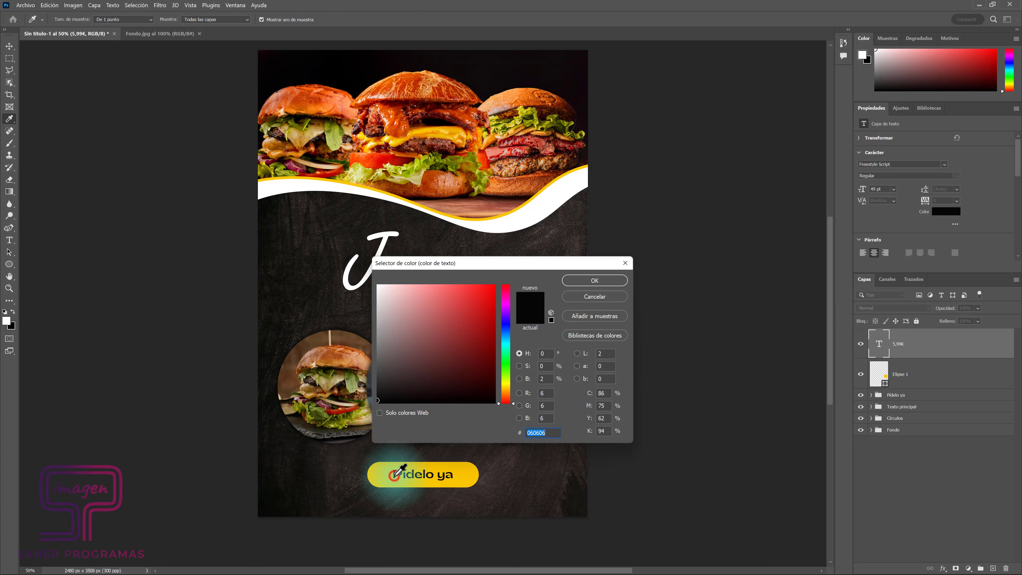
{"action": "left_click", "coordinate": [593, 281]}
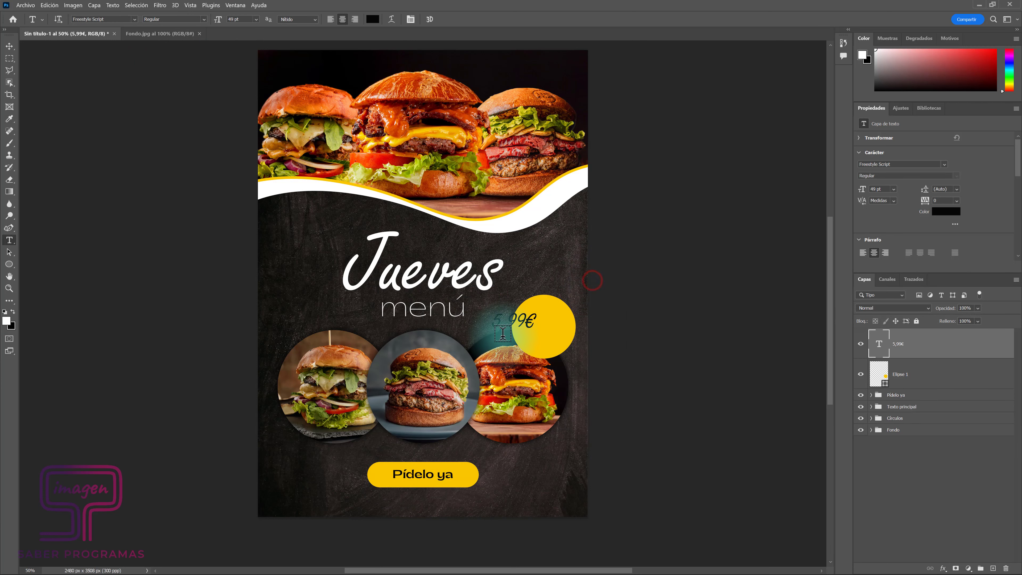
Step: Move the 5,99€ price onto the yellow circle and resize it slightly
{"action": "key", "text": "v"}
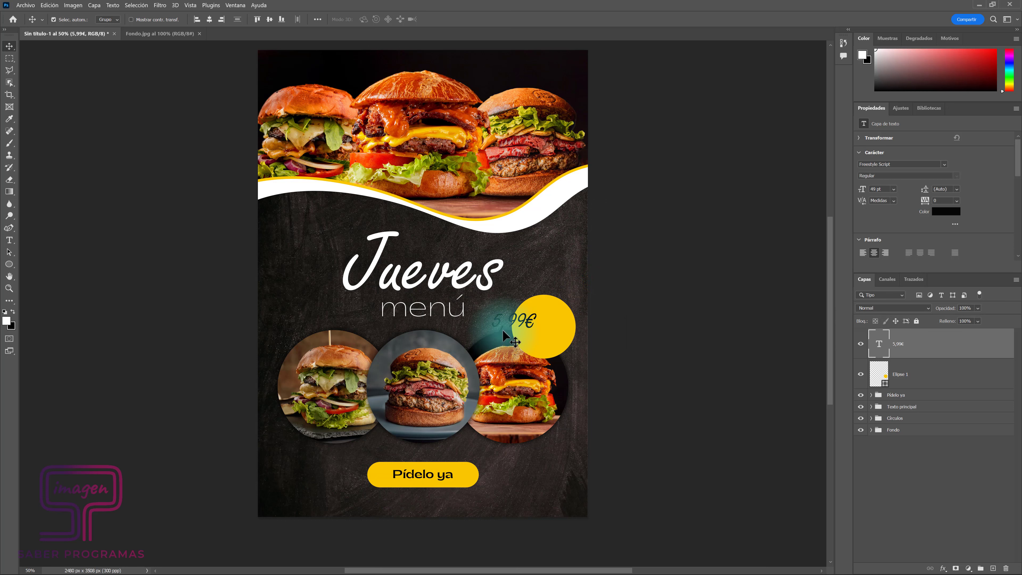
{"action": "mouse_move", "coordinate": [501, 330]}
{"action": "left_mouse_down"}
{"action": "mouse_move", "coordinate": [531, 336]}
{"action": "mouse_move", "coordinate": [545, 309]}
{"action": "left_mouse_up"}
{"action": "key", "text": "ctrl+t"}
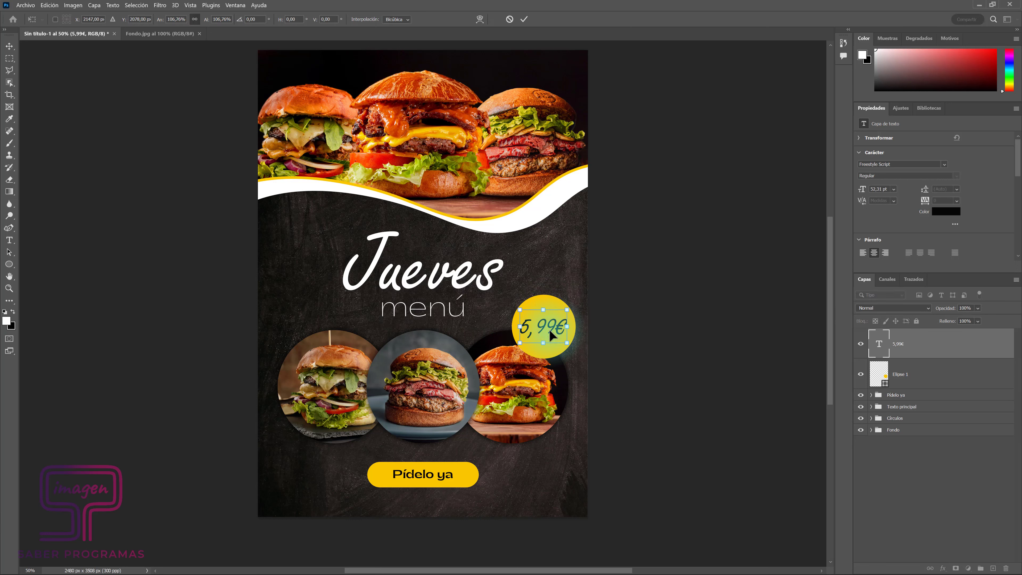
{"action": "key", "text": "Return"}
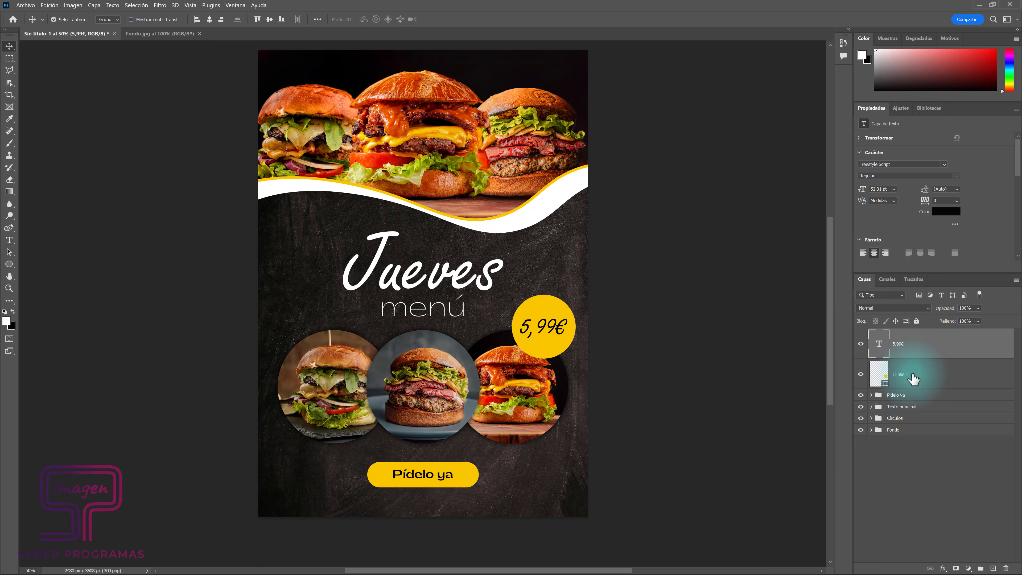
Step: Centre the price text horizontally and vertically on Elipse 1, aligning to the selection
{"action": "left_click", "coordinate": [912, 375], "text": "shift"}
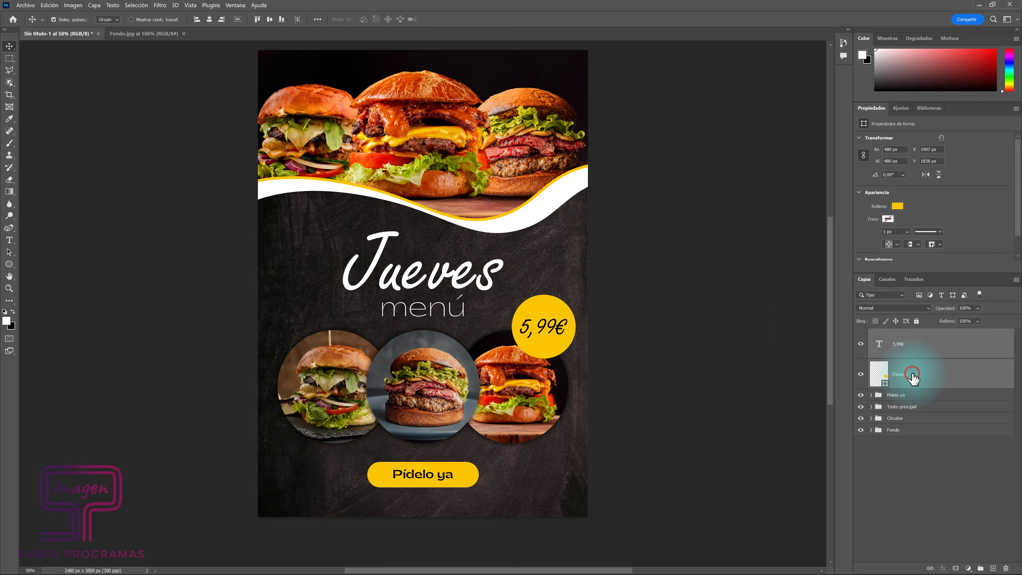
{"action": "left_click", "coordinate": [317, 19]}
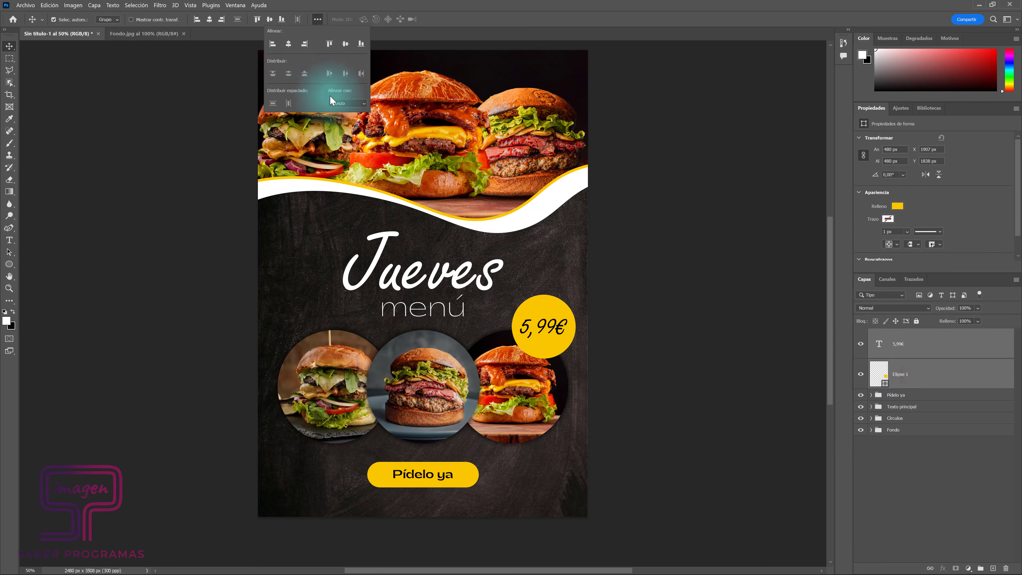
{"action": "left_click", "coordinate": [338, 103]}
{"action": "left_click", "coordinate": [340, 114]}
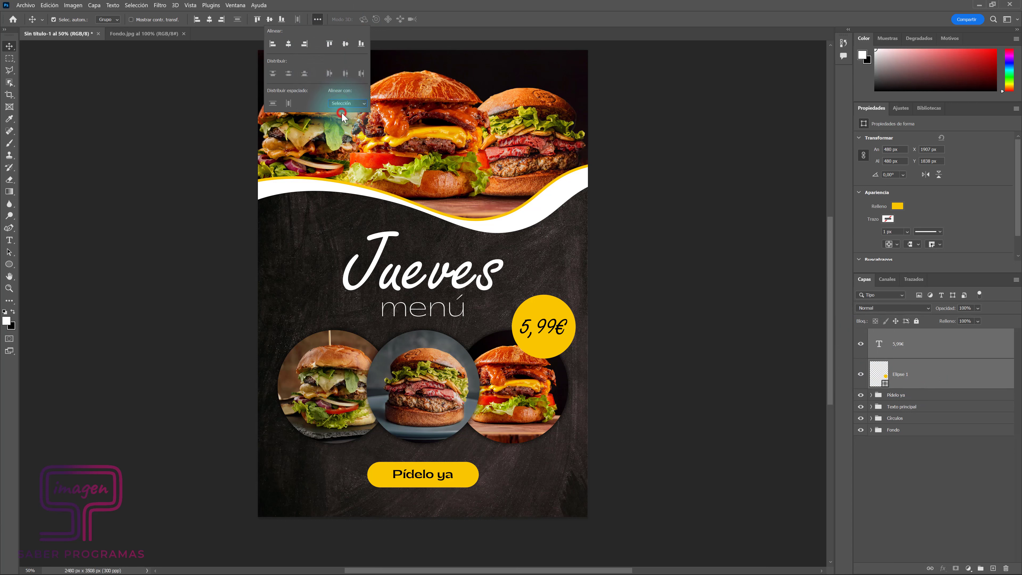
{"action": "left_click", "coordinate": [288, 44]}
{"action": "left_click", "coordinate": [345, 44]}
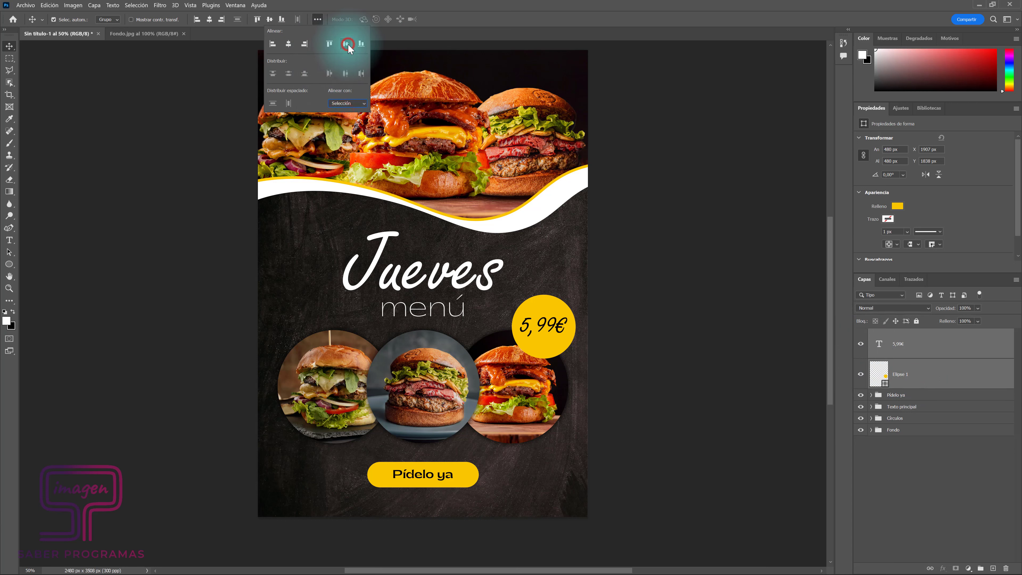
{"action": "left_click", "coordinate": [406, 41]}
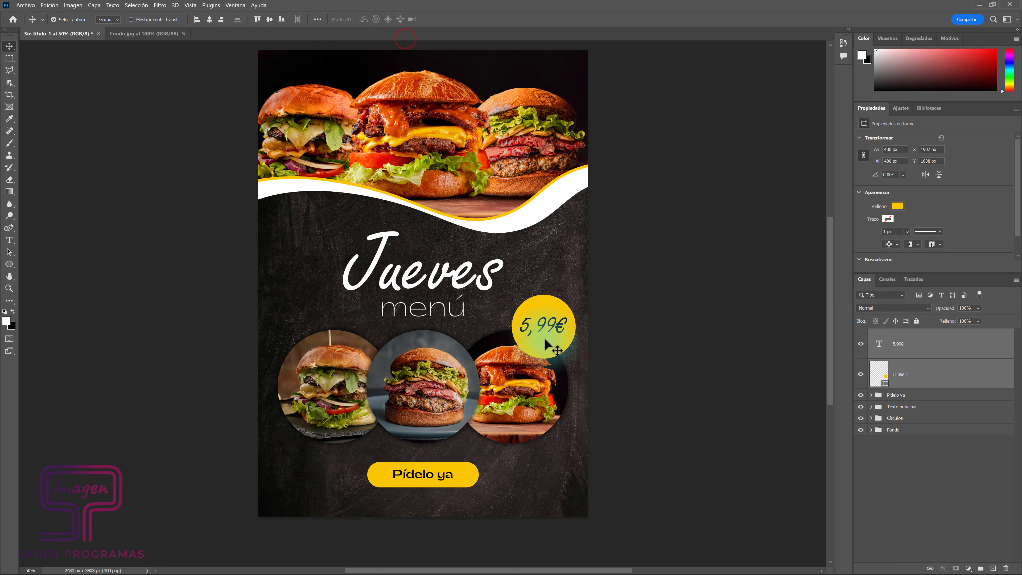
Step: Group the price text and yellow circle as 'Precio'
{"action": "key", "text": "ctrl+g"}
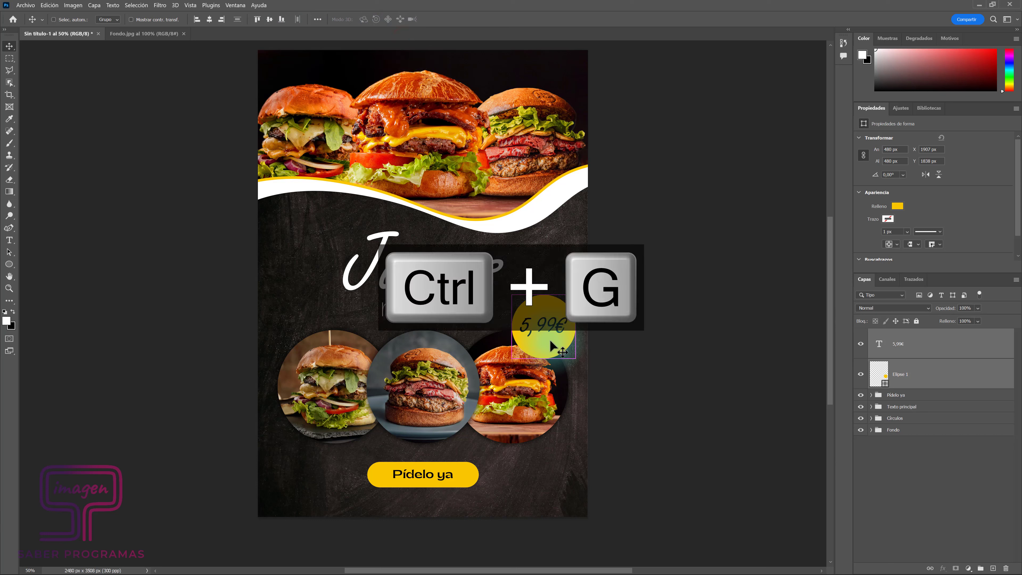
{"action": "double_click", "coordinate": [894, 334]}
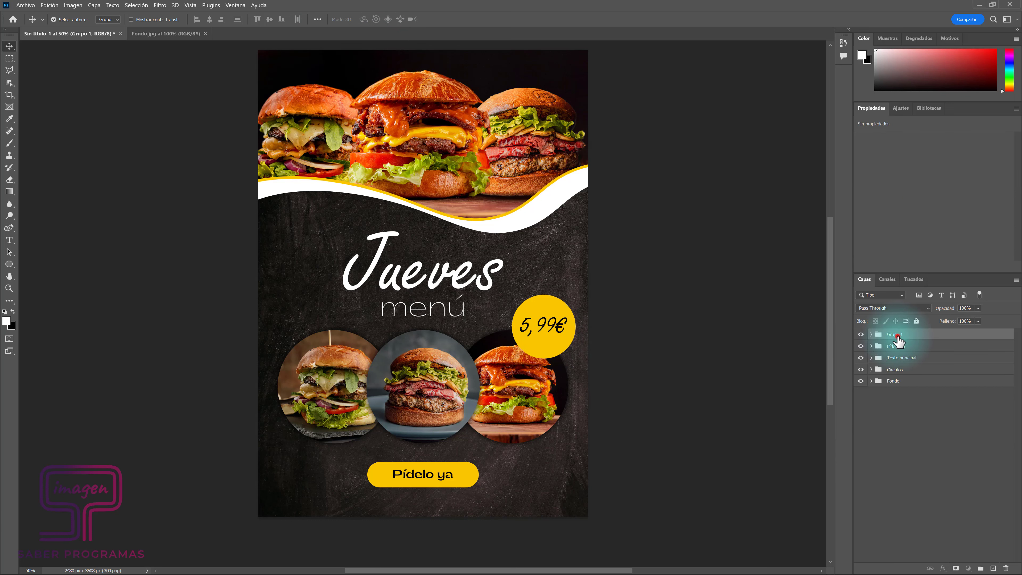
{"action": "type", "text": "Precio"}
{"action": "key", "text": "Return"}
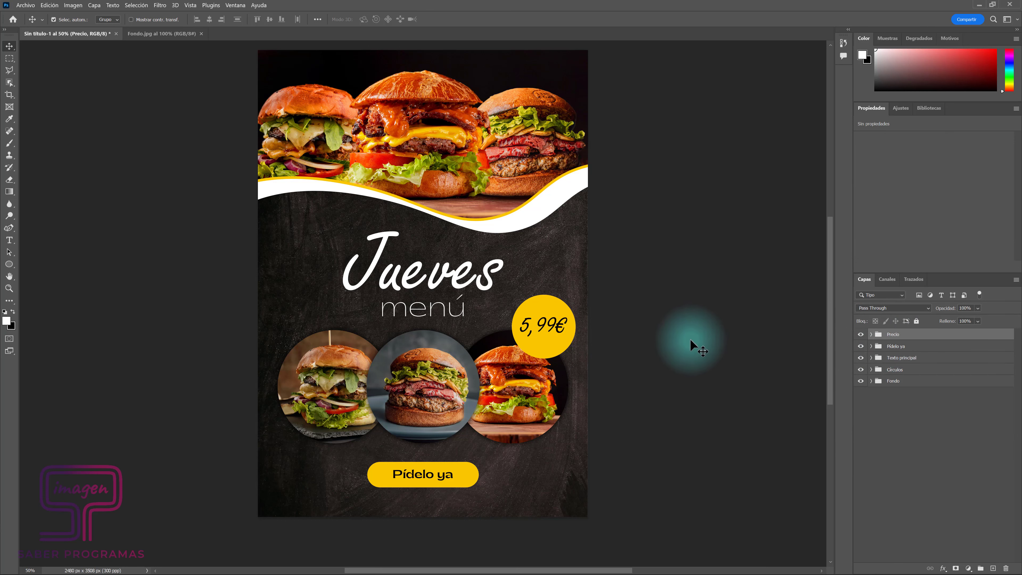
Step: Tilt the Precio badge slightly and nudge it right and up
{"action": "key", "text": "ctrl+t"}
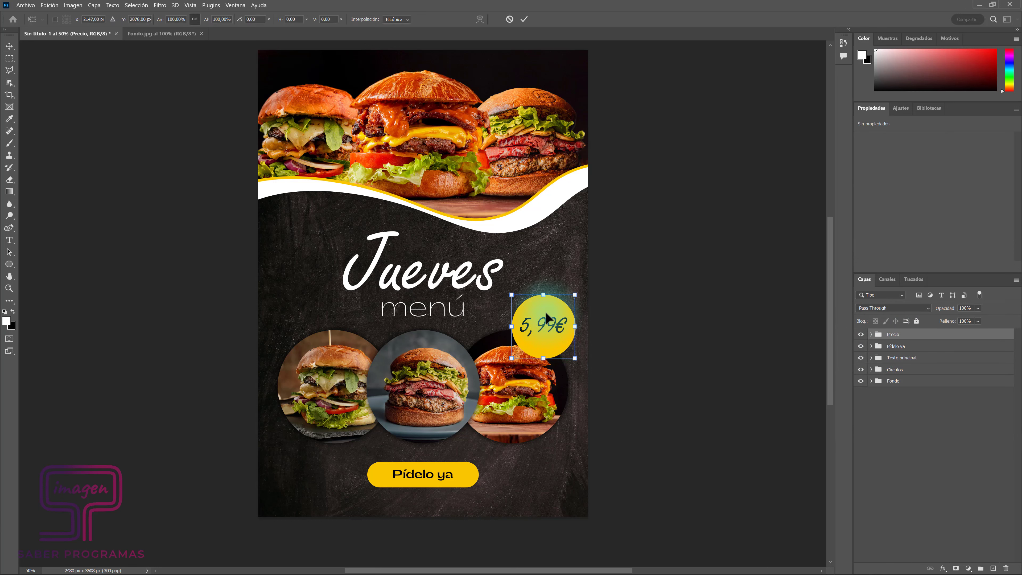
{"action": "left_click_drag", "start_coordinate": [582, 288], "coordinate": [552, 294]}
{"action": "left_click_drag", "start_coordinate": [544, 330], "coordinate": [548, 327]}
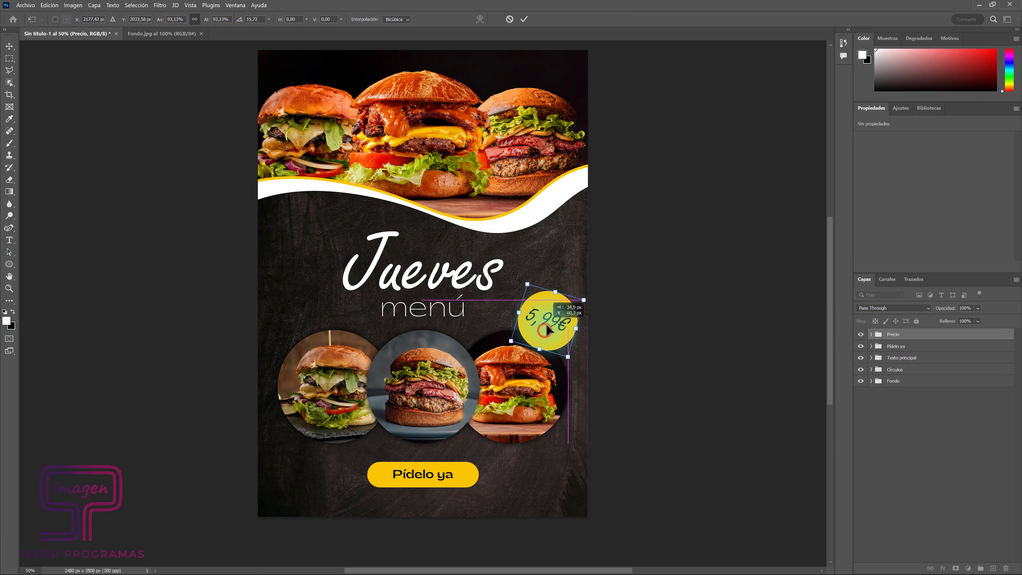
{"action": "key", "text": "Return"}
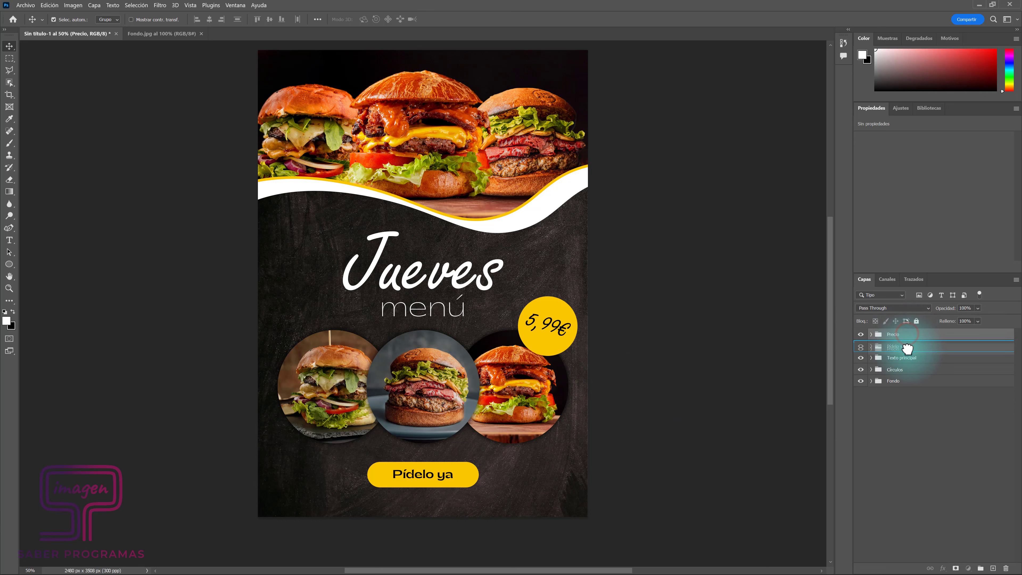
Step: Move Precio below Círculos in the layers and nudge it up and left
{"action": "left_click_drag", "start_coordinate": [908, 338], "coordinate": [909, 374]}
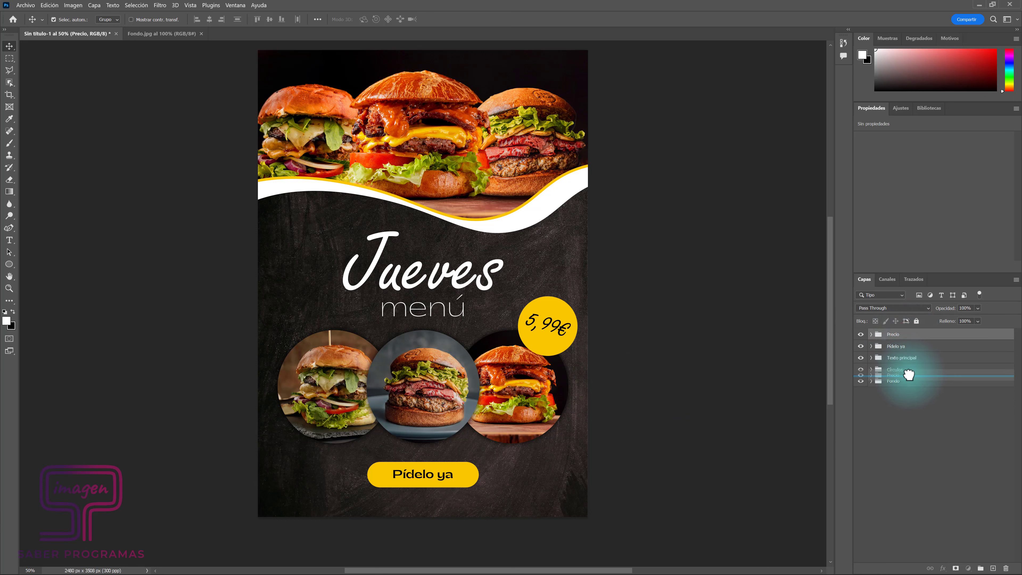
{"action": "left_click_drag", "start_coordinate": [908, 374], "coordinate": [908, 373]}
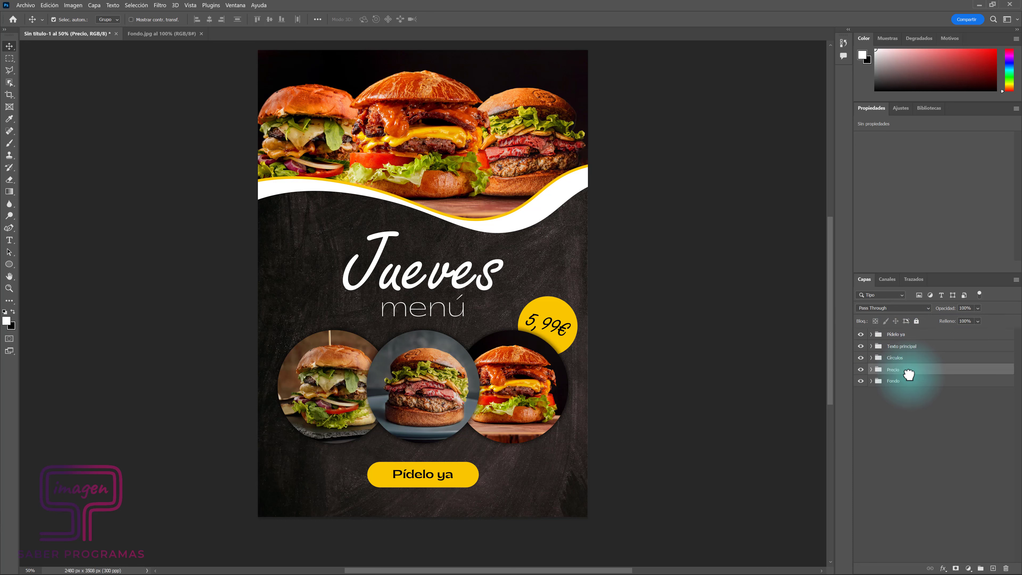
{"action": "left_click_drag", "start_coordinate": [553, 319], "coordinate": [547, 313]}
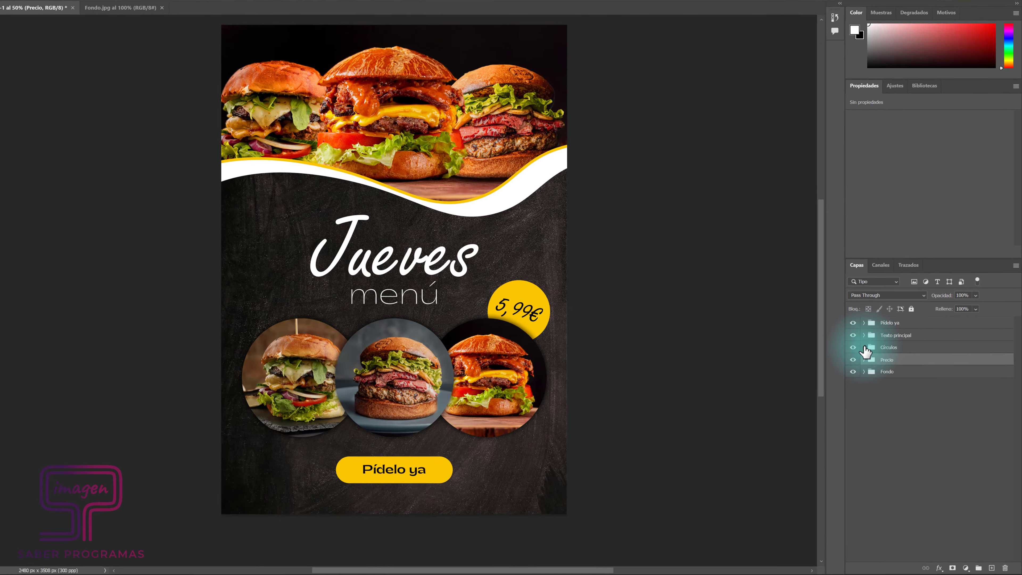
Step: Add a Hue/Saturation adjustment clipped to H 2 and raise its saturation
{"action": "left_click", "coordinate": [863, 347]}
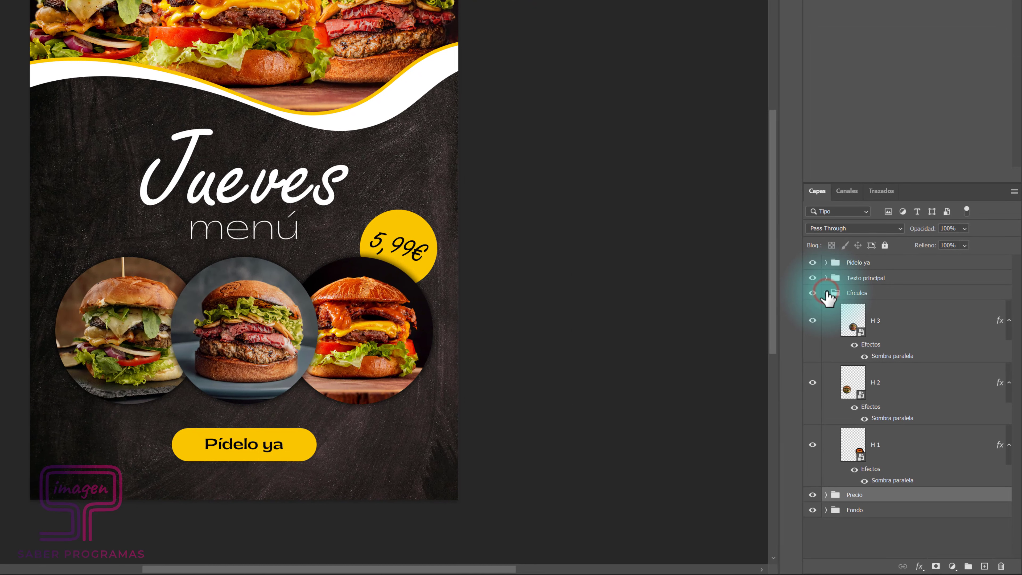
{"action": "left_click", "coordinate": [880, 383]}
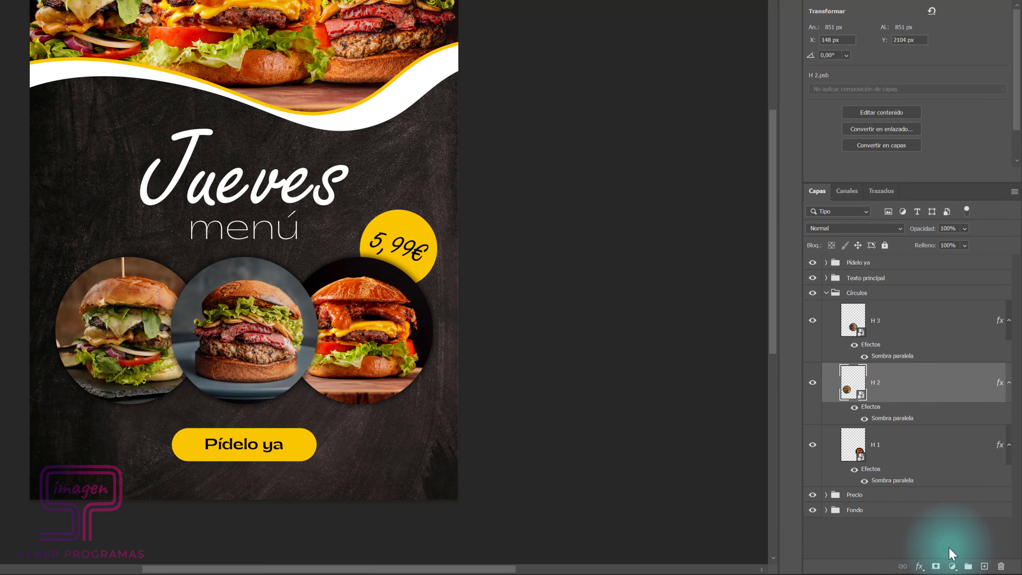
{"action": "left_click", "coordinate": [952, 566]}
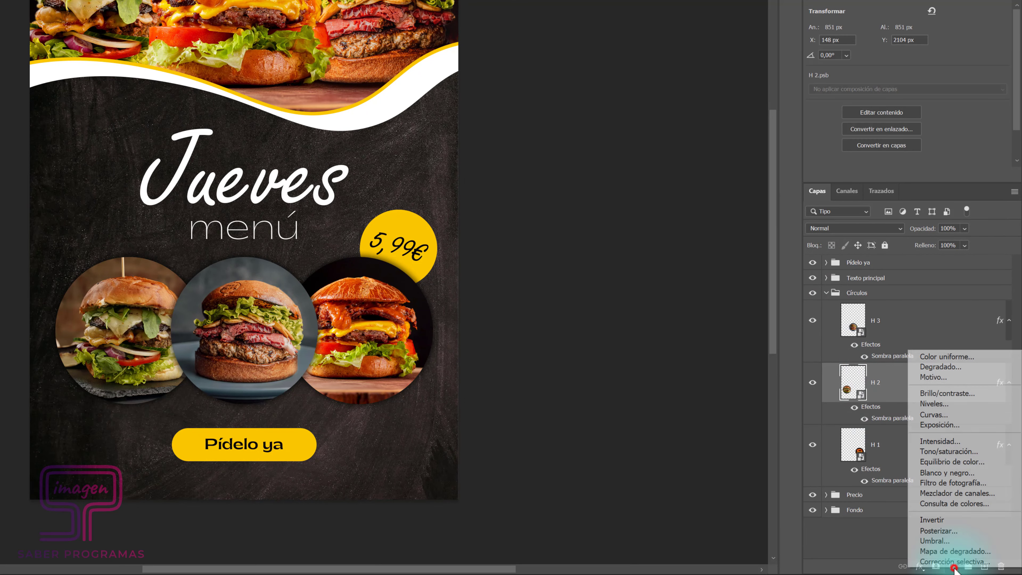
{"action": "left_click", "coordinate": [937, 451]}
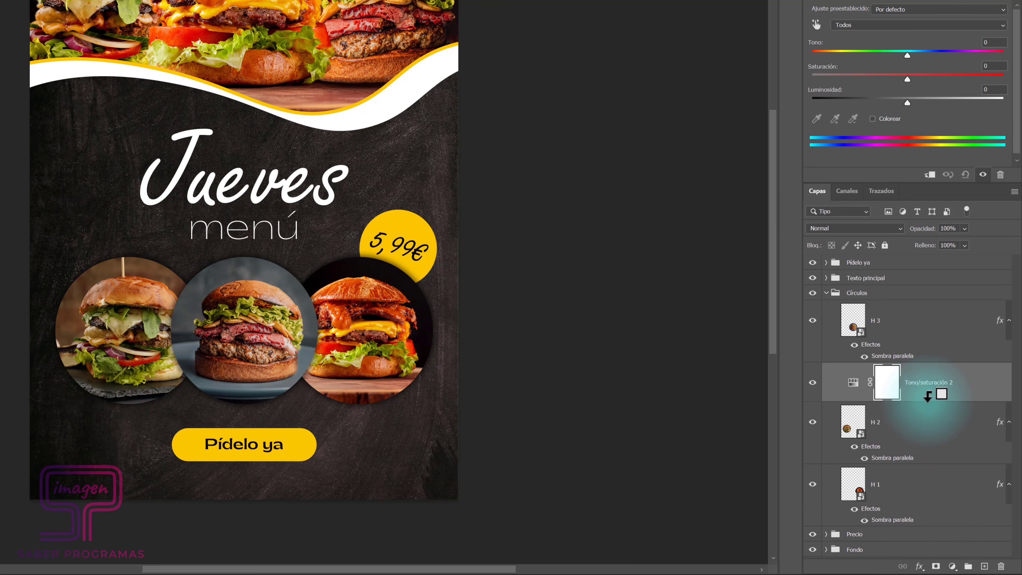
{"action": "left_click", "coordinate": [927, 395], "text": "alt"}
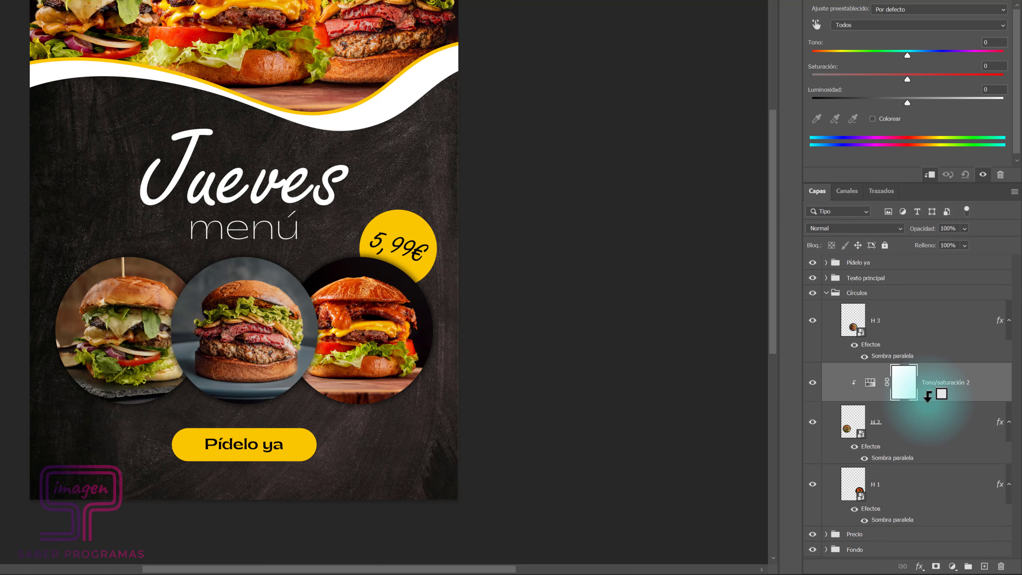
{"action": "left_click_drag", "start_coordinate": [914, 109], "coordinate": [934, 111]}
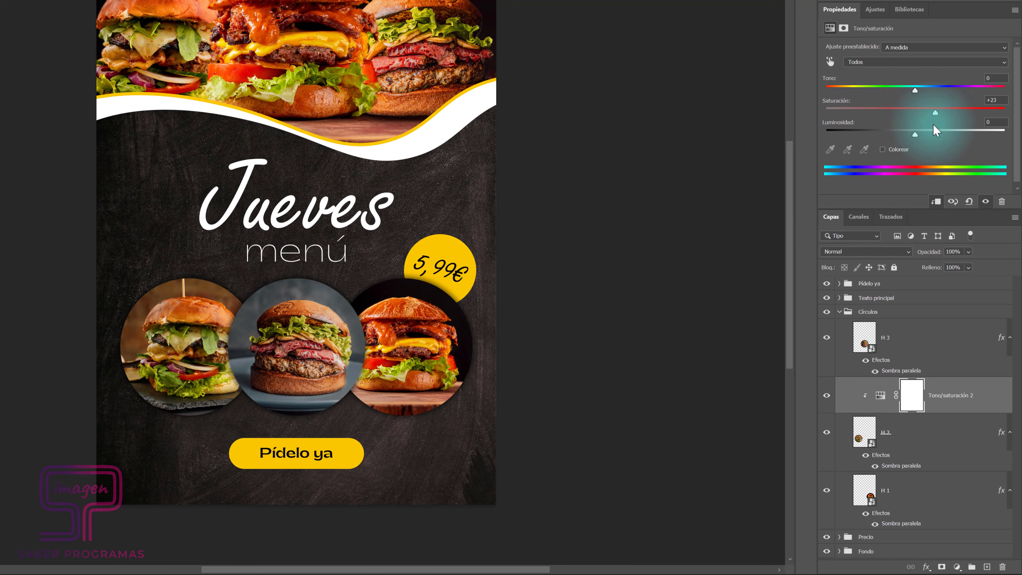
Step: Add a Hue/Saturation adjustment for H 3 with saturation raised to +27
{"action": "left_click", "coordinate": [919, 340]}
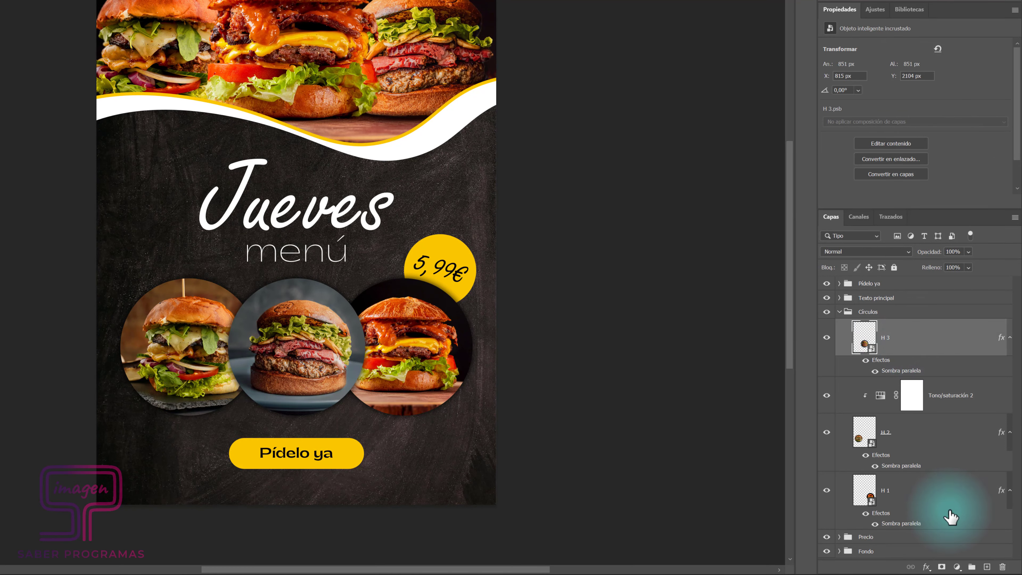
{"action": "left_click", "coordinate": [956, 565]}
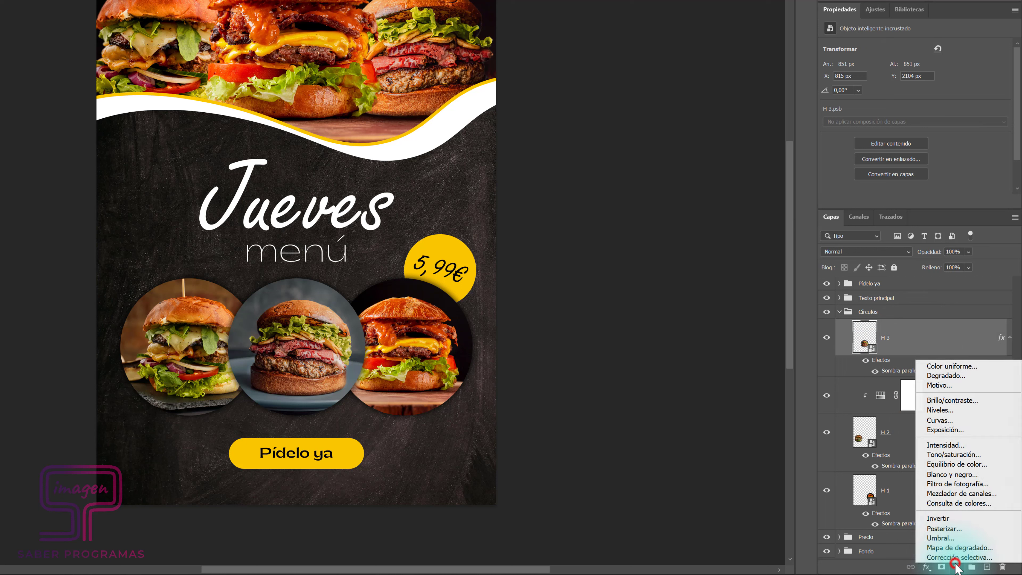
{"action": "left_click", "coordinate": [962, 453]}
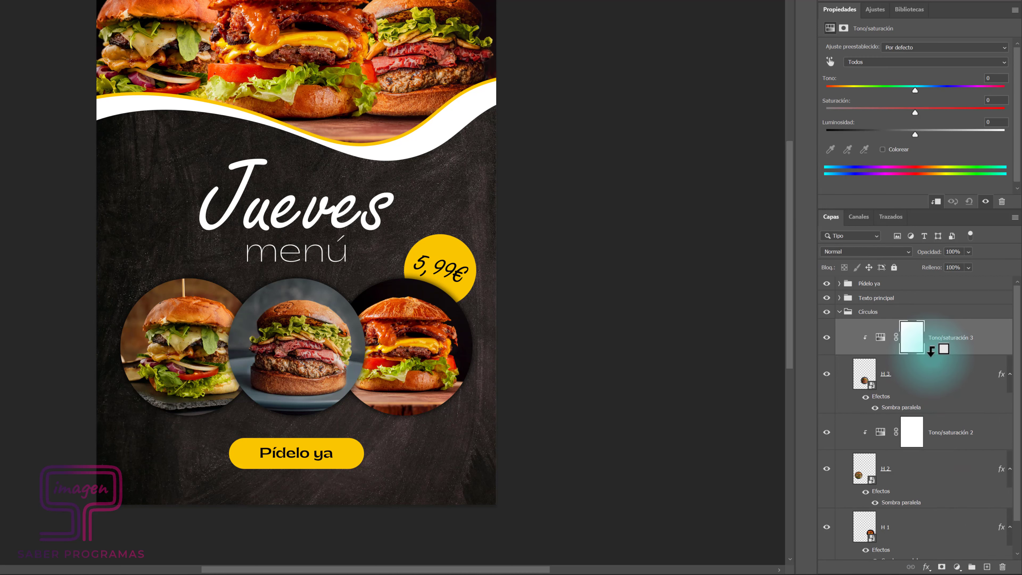
{"action": "left_click_drag", "start_coordinate": [915, 113], "coordinate": [924, 115]}
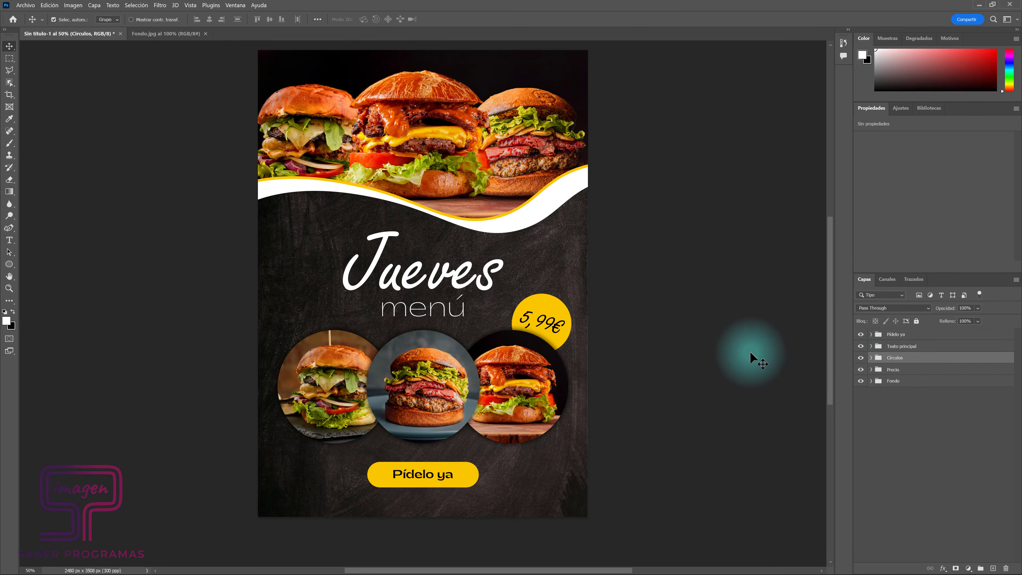
Step: Save the flyer as Flyer.psd in Photoshop format
{"action": "left_click", "coordinate": [28, 5]}
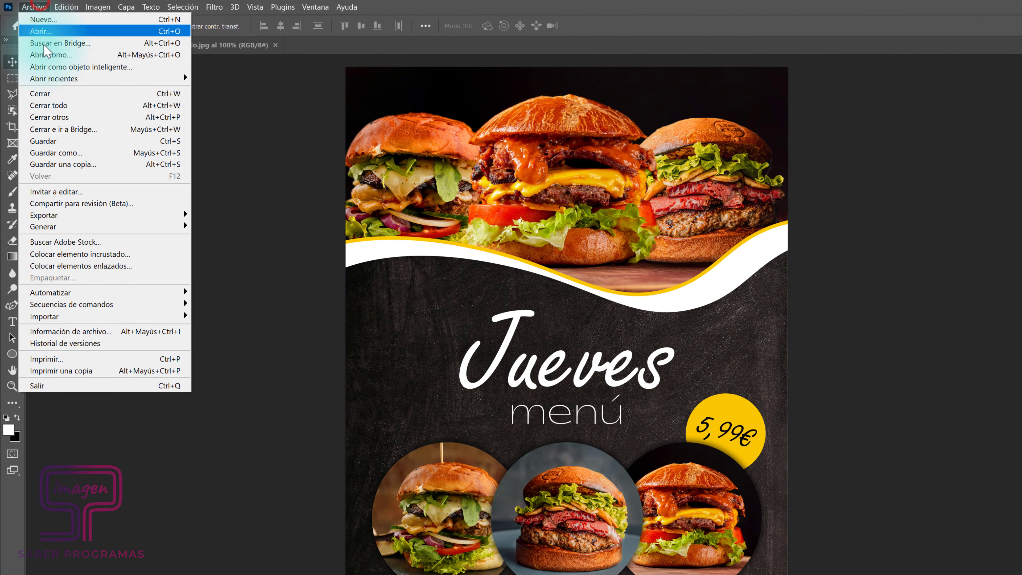
{"action": "left_click", "coordinate": [56, 152]}
{"action": "type", "text": "Flyer"}
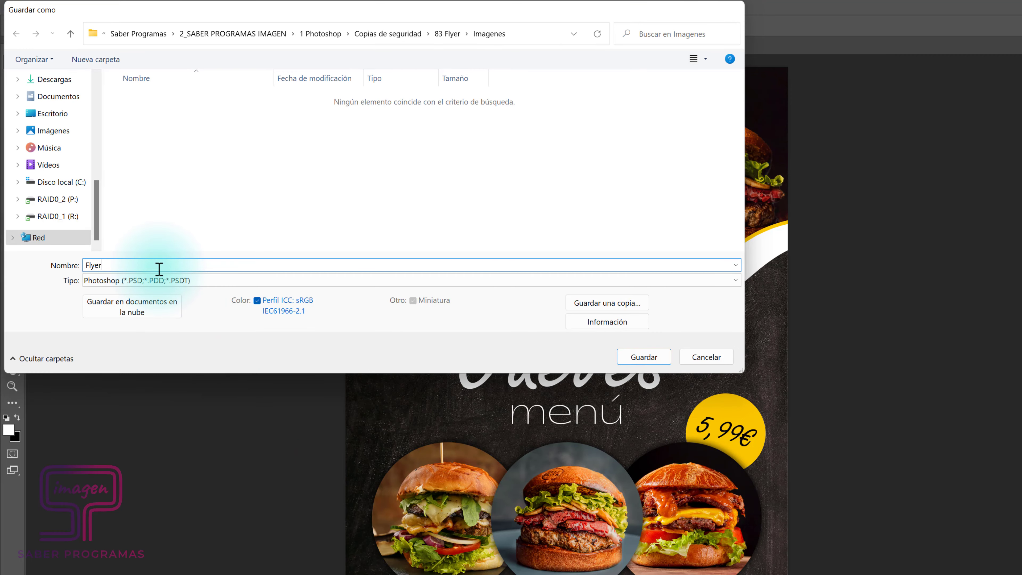
{"action": "key", "text": "Return"}
{"action": "key", "text": "Return"}
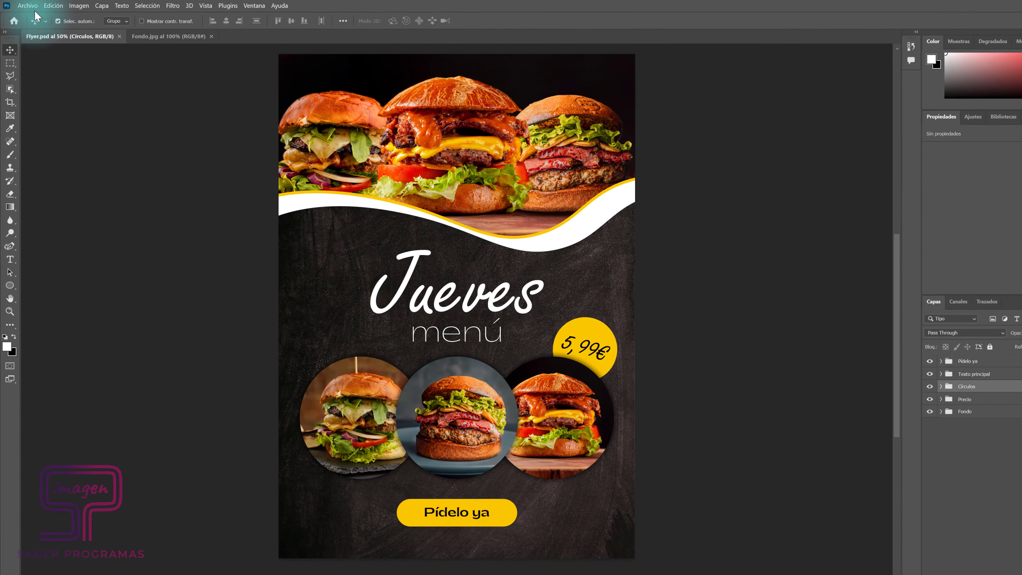
Step: Open the File menu to reach the export options for the flyer
{"action": "left_click", "coordinate": [29, 6]}
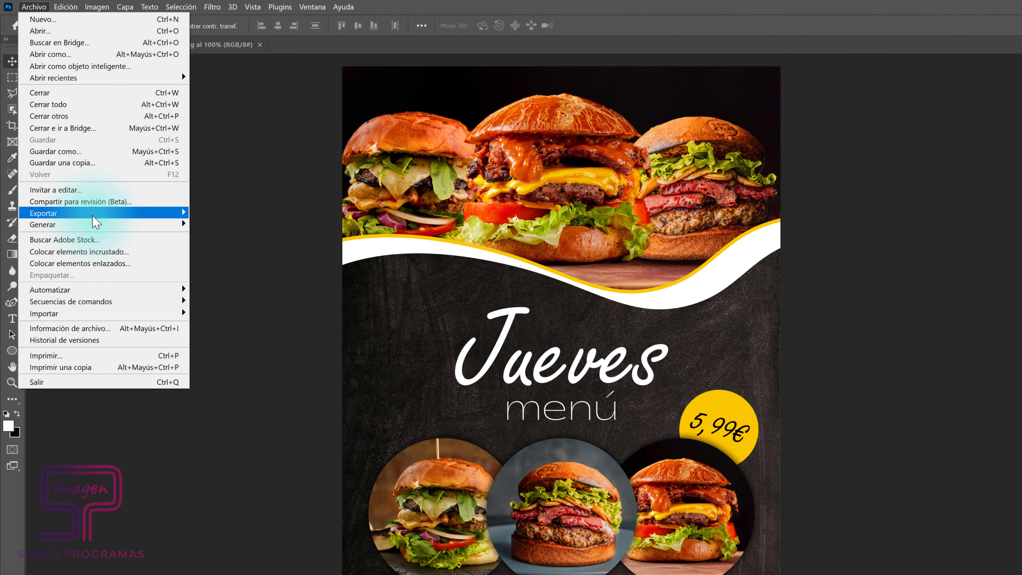